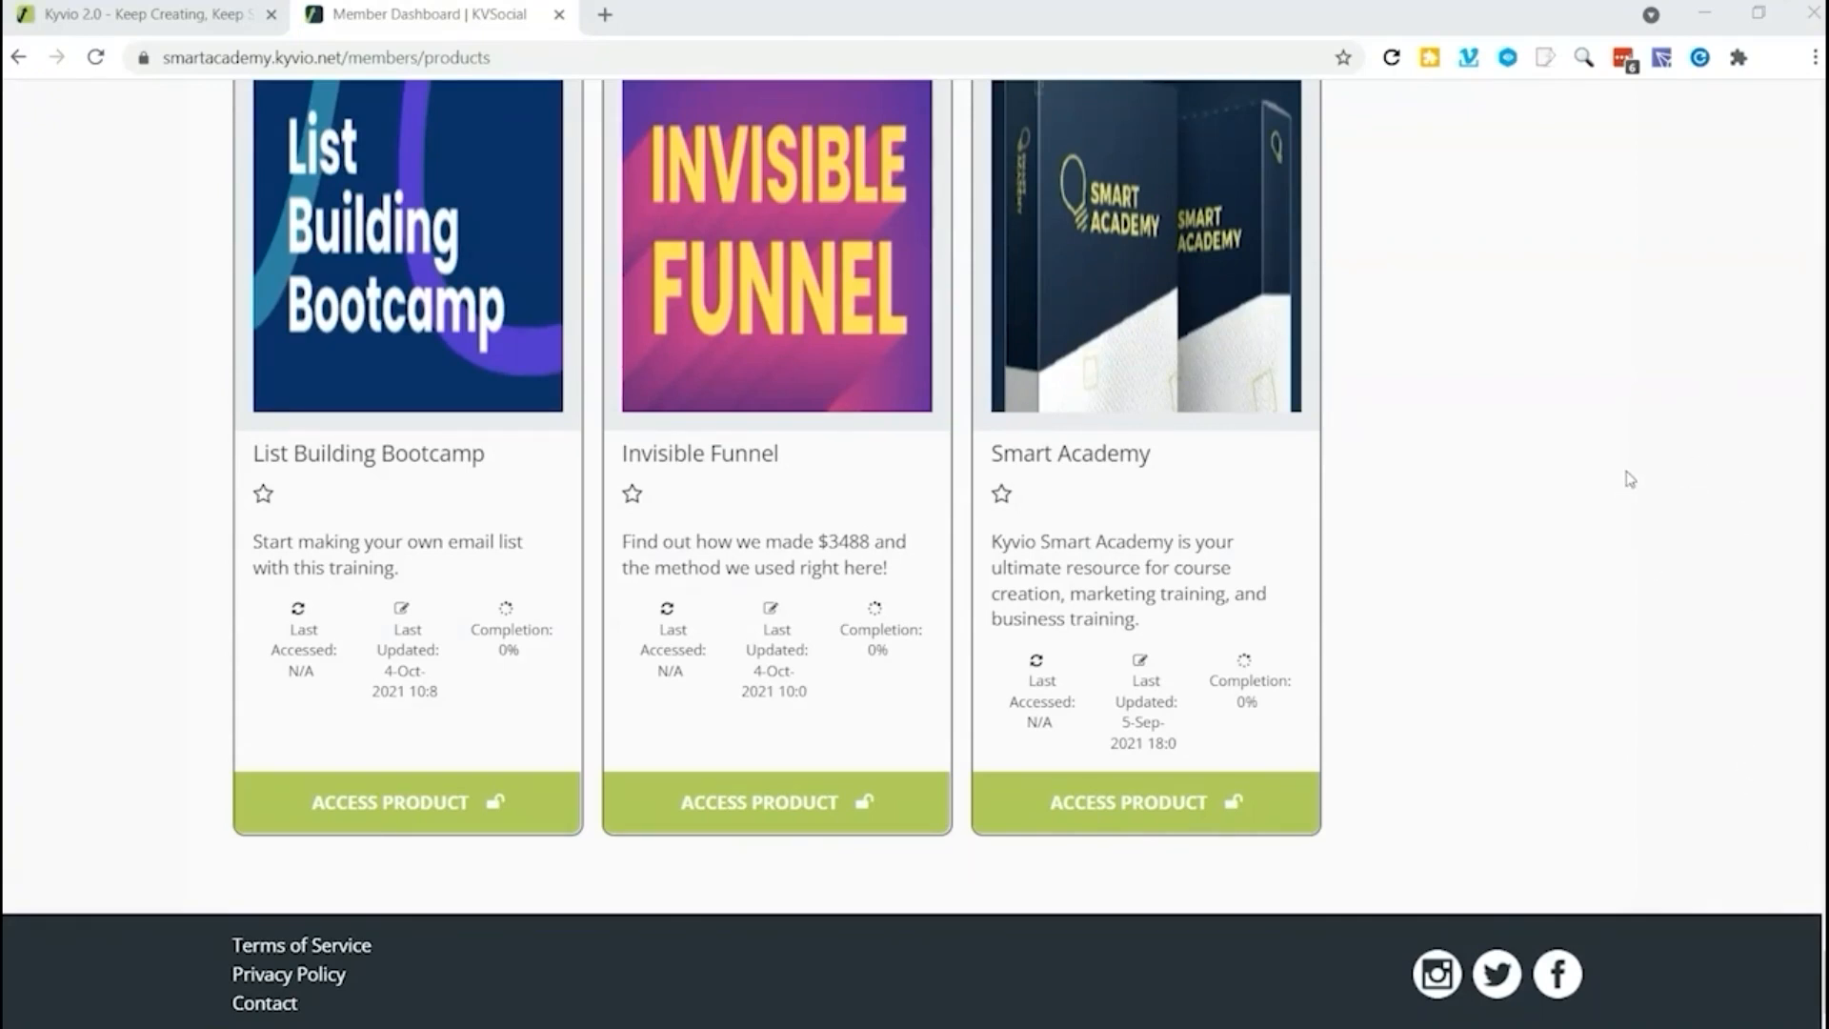
Step: Open the Smart Academy product and start the lessons of Module 2 - Intermediate Courses
{"action": "left_click", "coordinate": [1160, 810]}
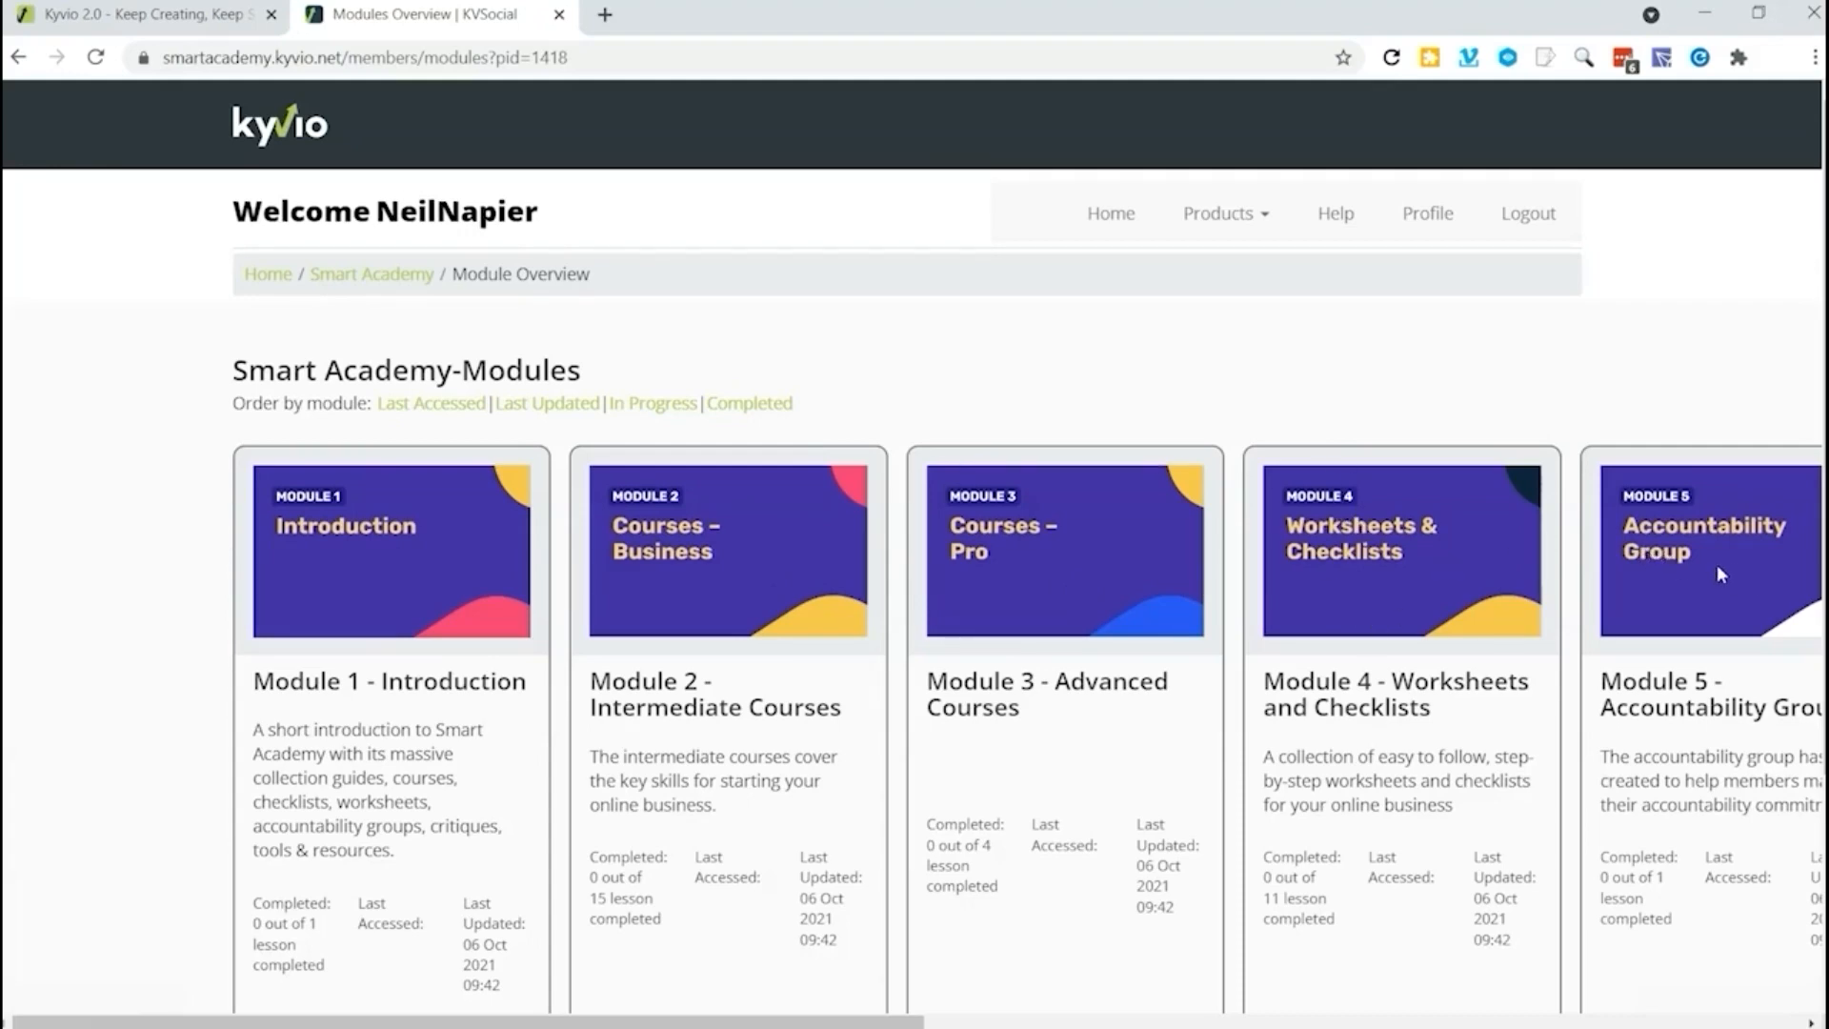
{"action": "scroll", "coordinate": [783, 664], "scroll_direction": "down", "scroll_amount": 2}
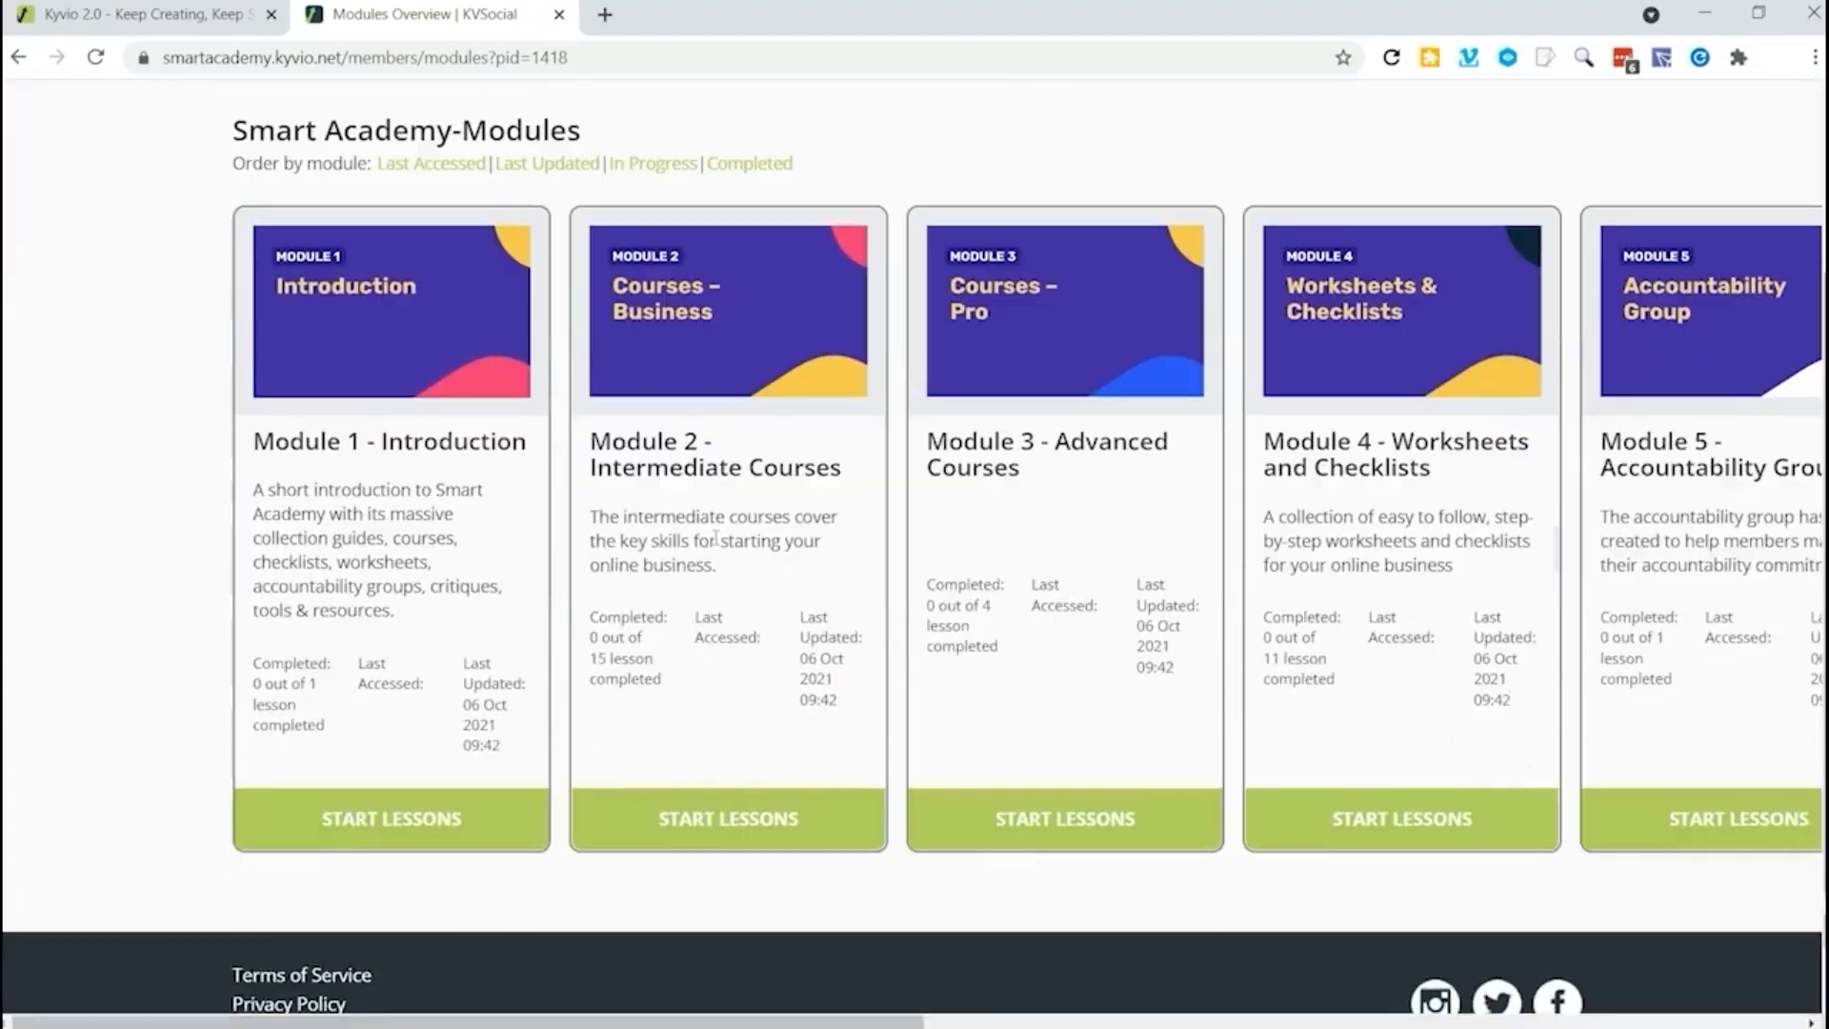
{"action": "left_click", "coordinate": [711, 811]}
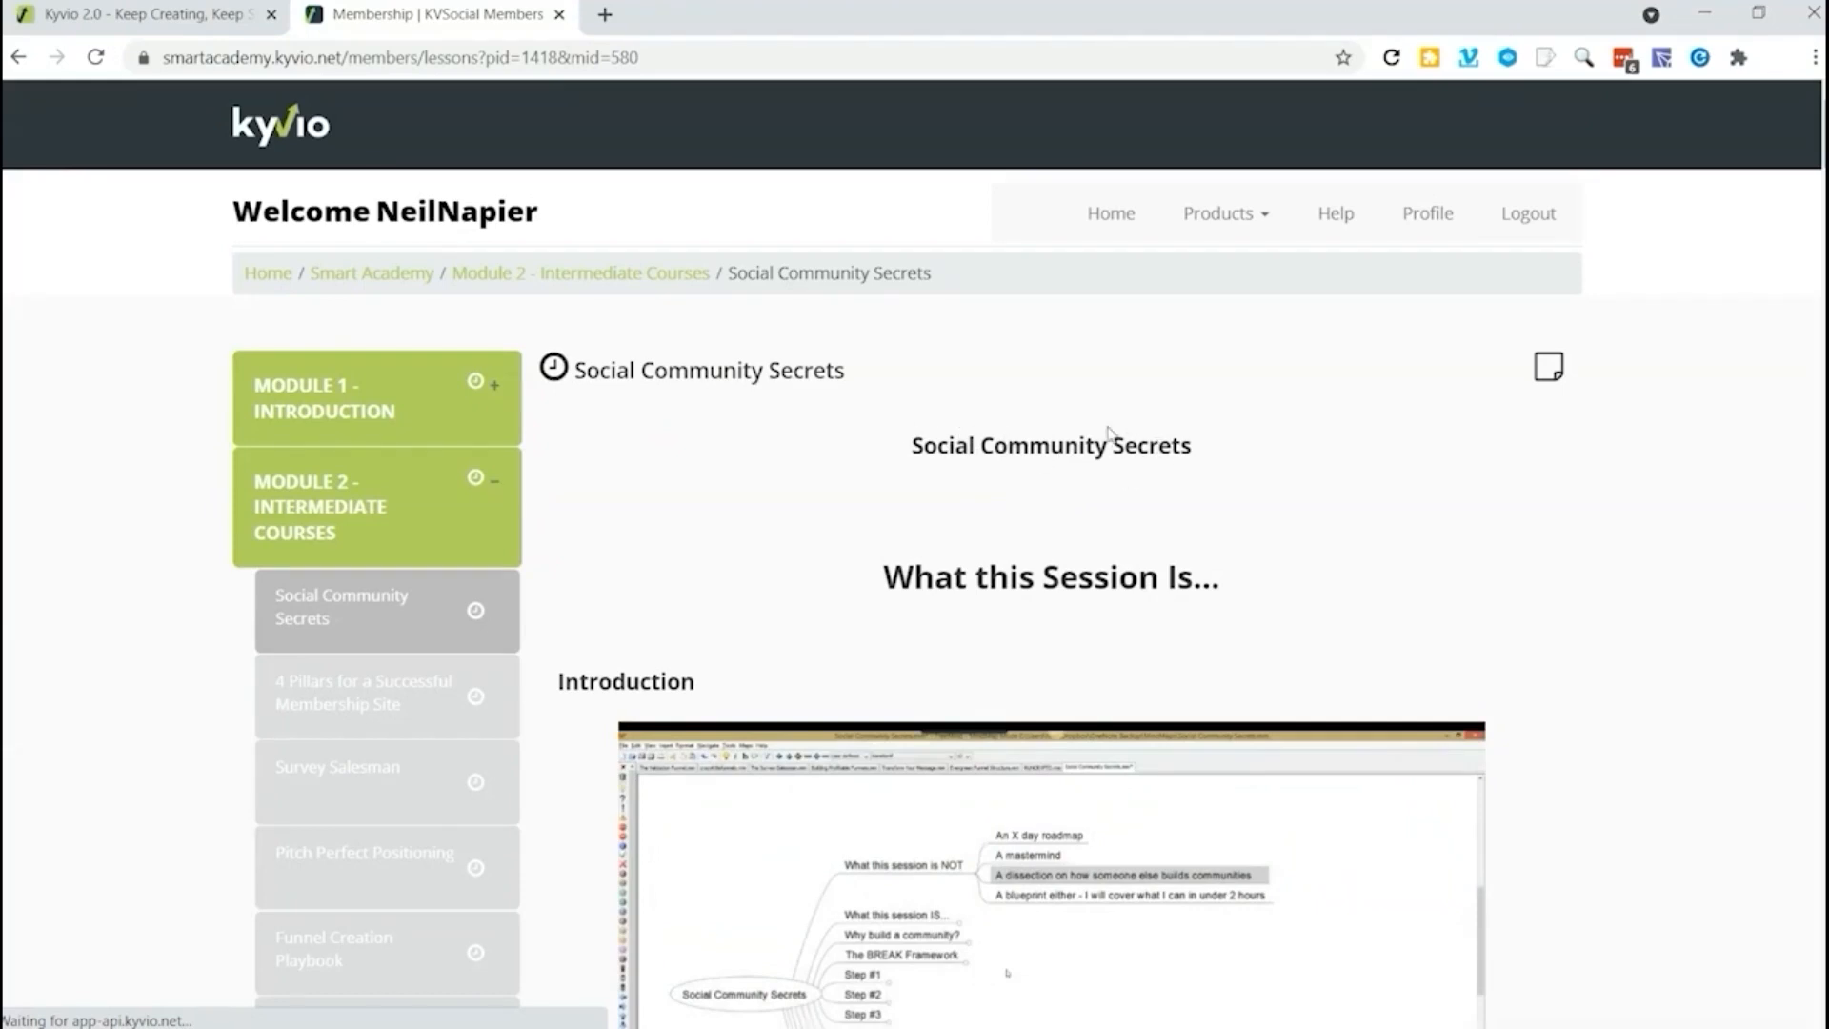
Step: Examine the Social Community Secrets lesson page, from its video sections down to the lesson rating and completion options
{"action": "scroll", "coordinate": [912, 592], "scroll_direction": "down", "scroll_amount": 5}
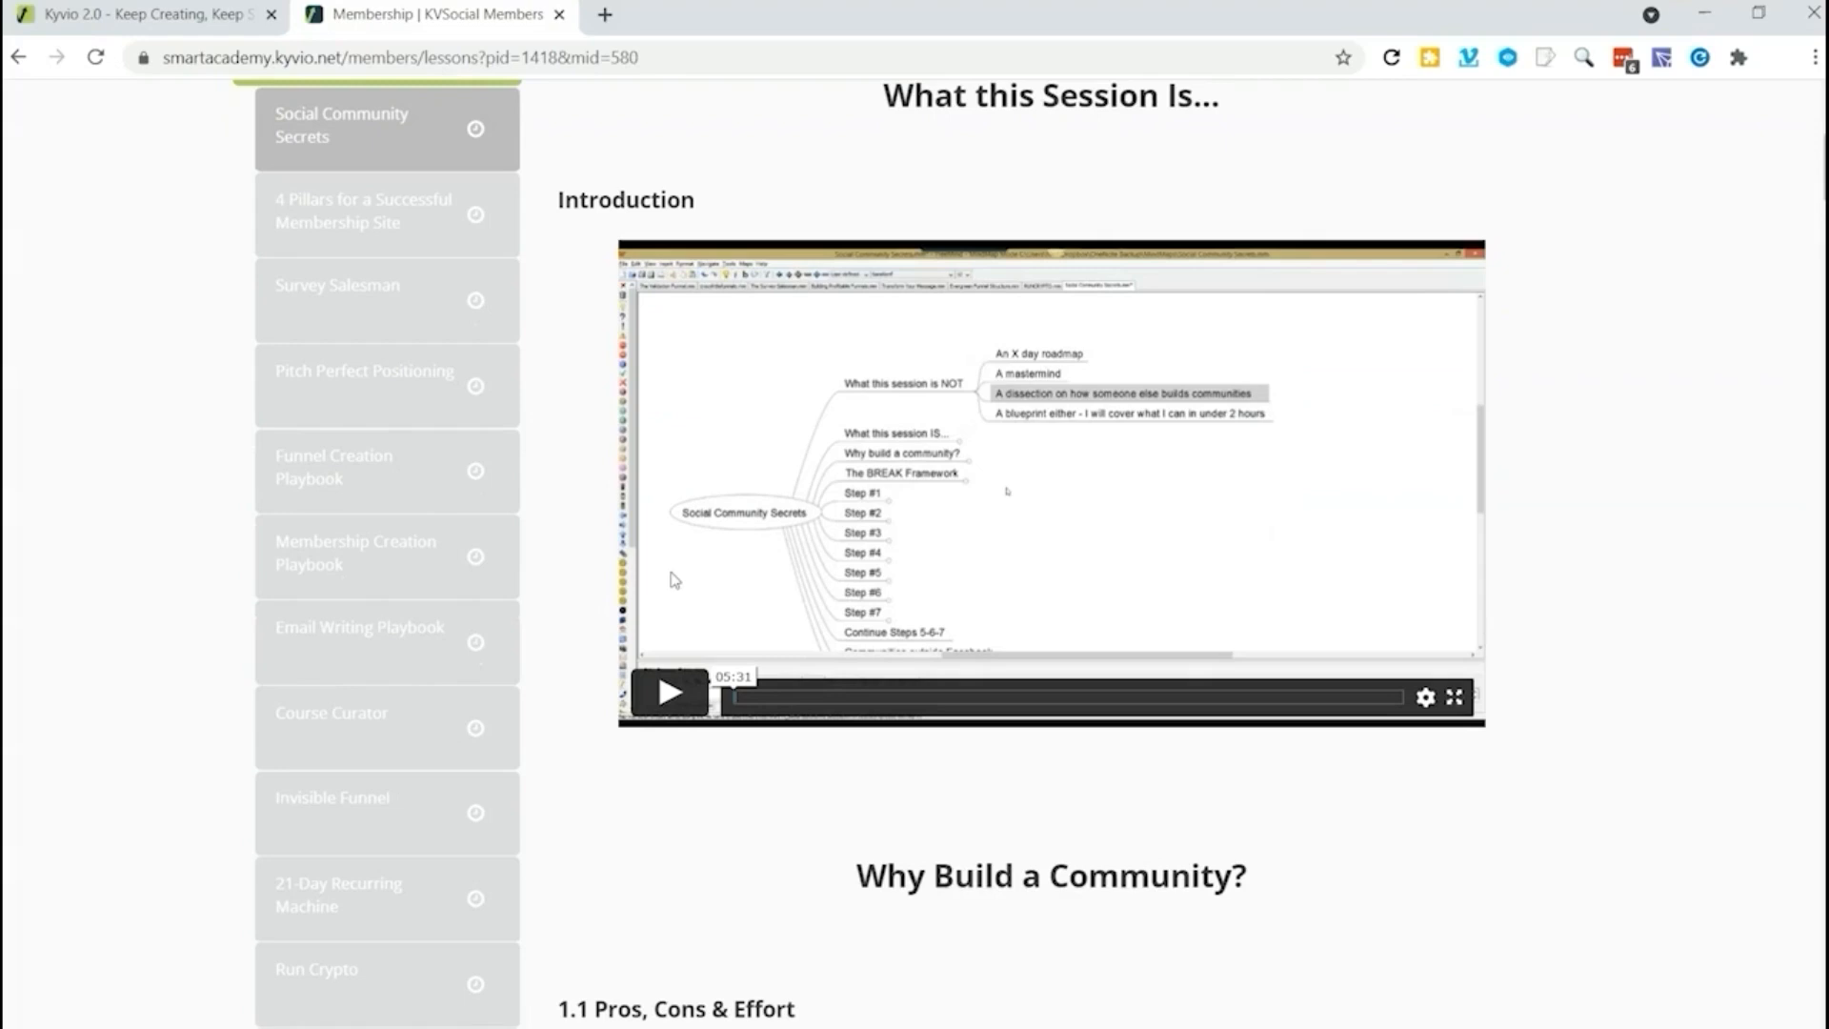
{"action": "scroll", "coordinate": [395, 644], "scroll_direction": "up", "scroll_amount": 3}
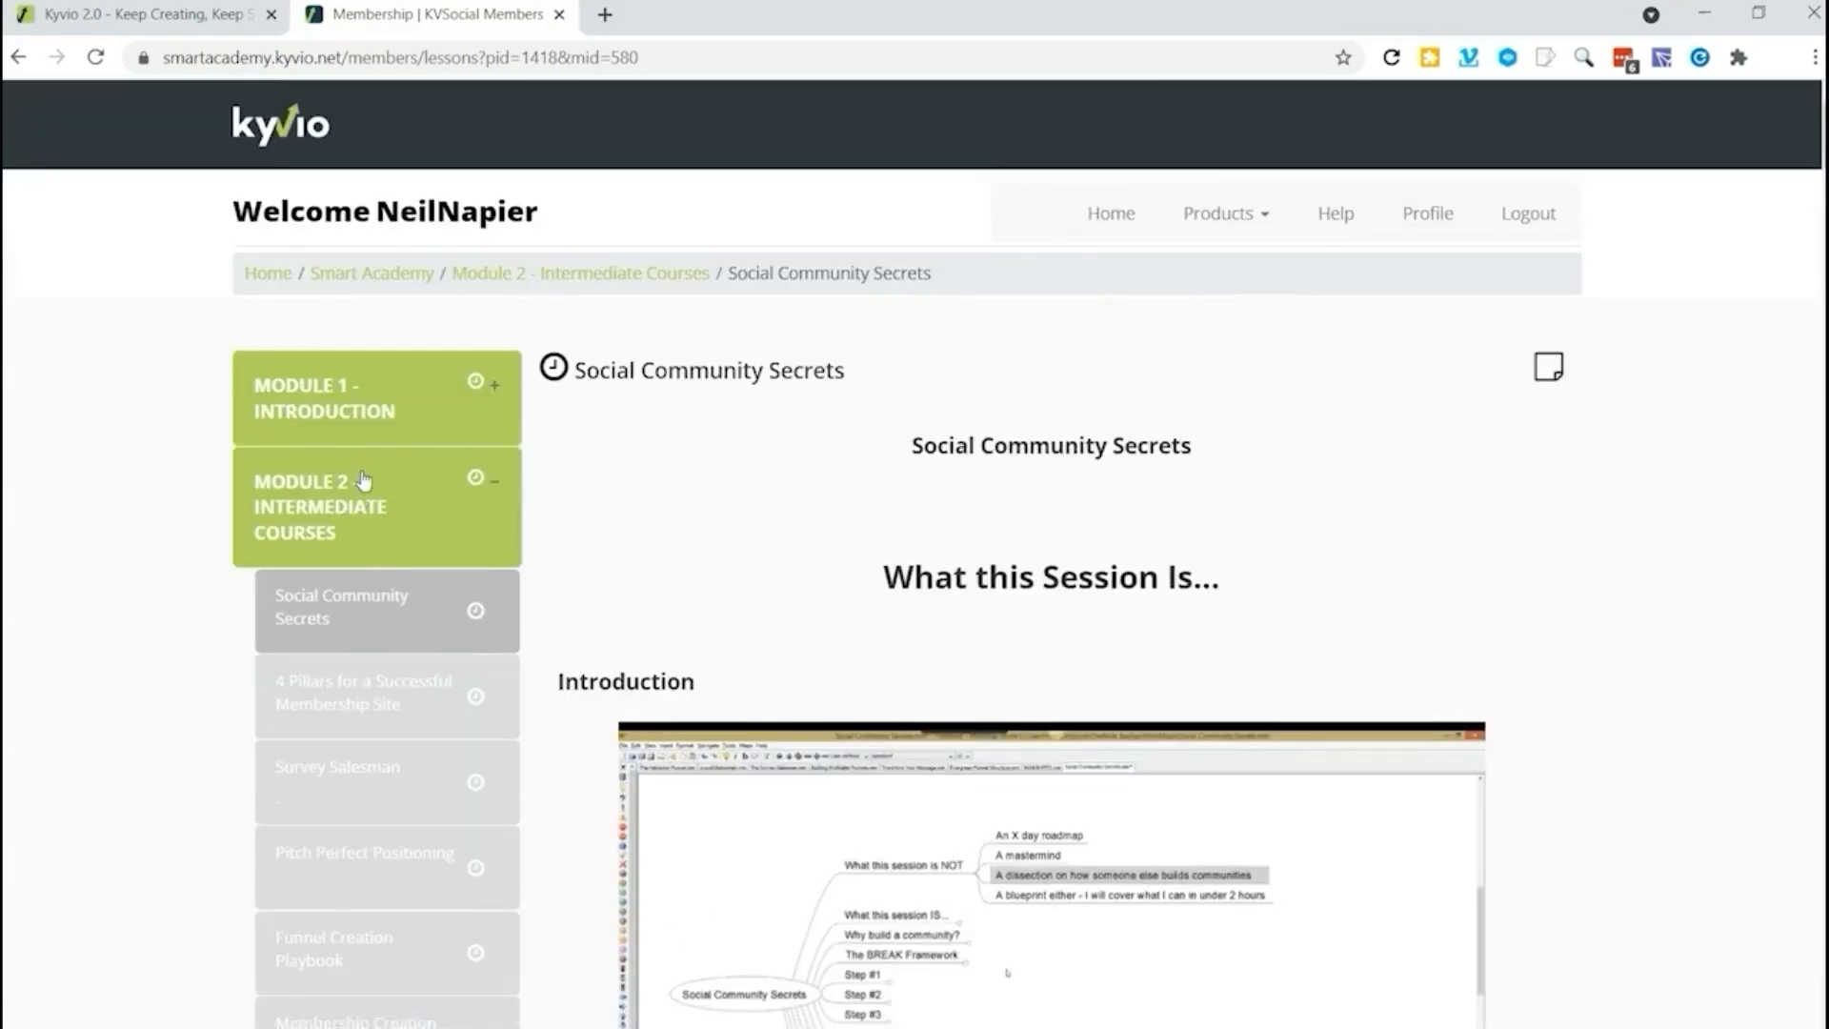
{"action": "scroll", "coordinate": [366, 478], "scroll_direction": "down", "scroll_amount": 12}
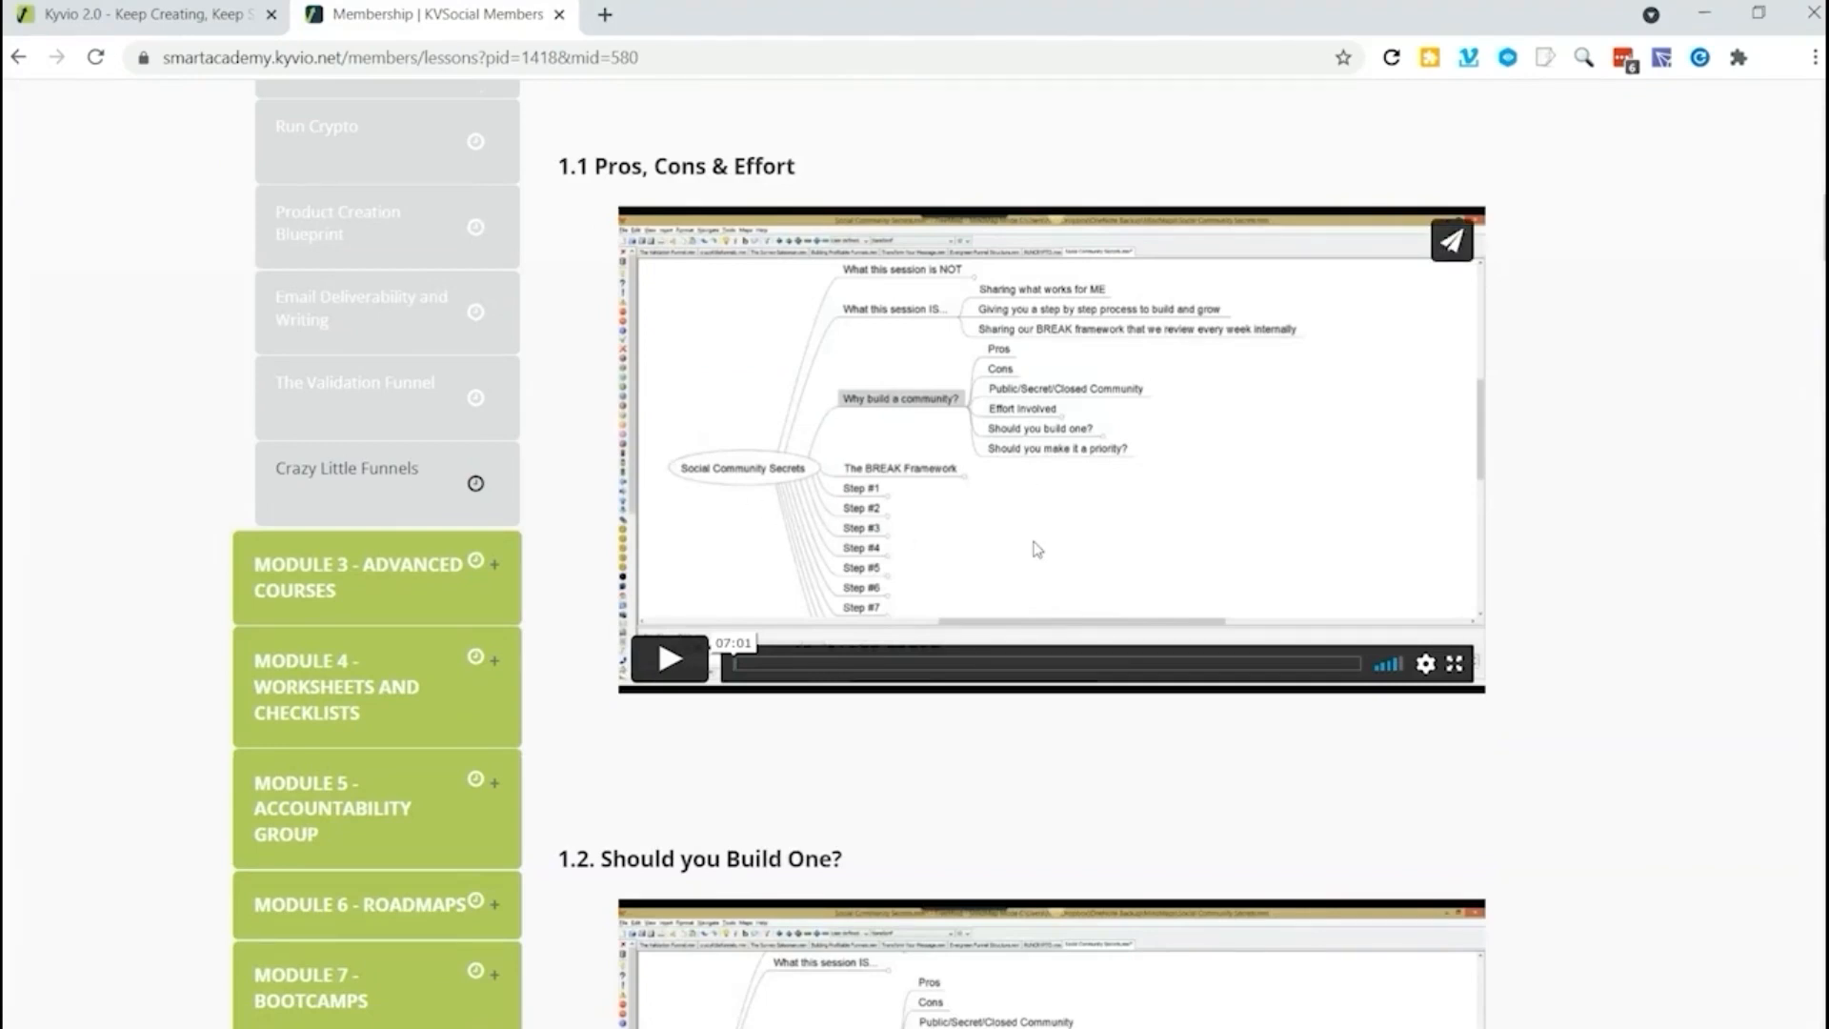
{"action": "scroll", "coordinate": [909, 476], "scroll_direction": "down", "scroll_amount": 6}
{"action": "scroll", "coordinate": [910, 476], "scroll_direction": "down", "scroll_amount": 5}
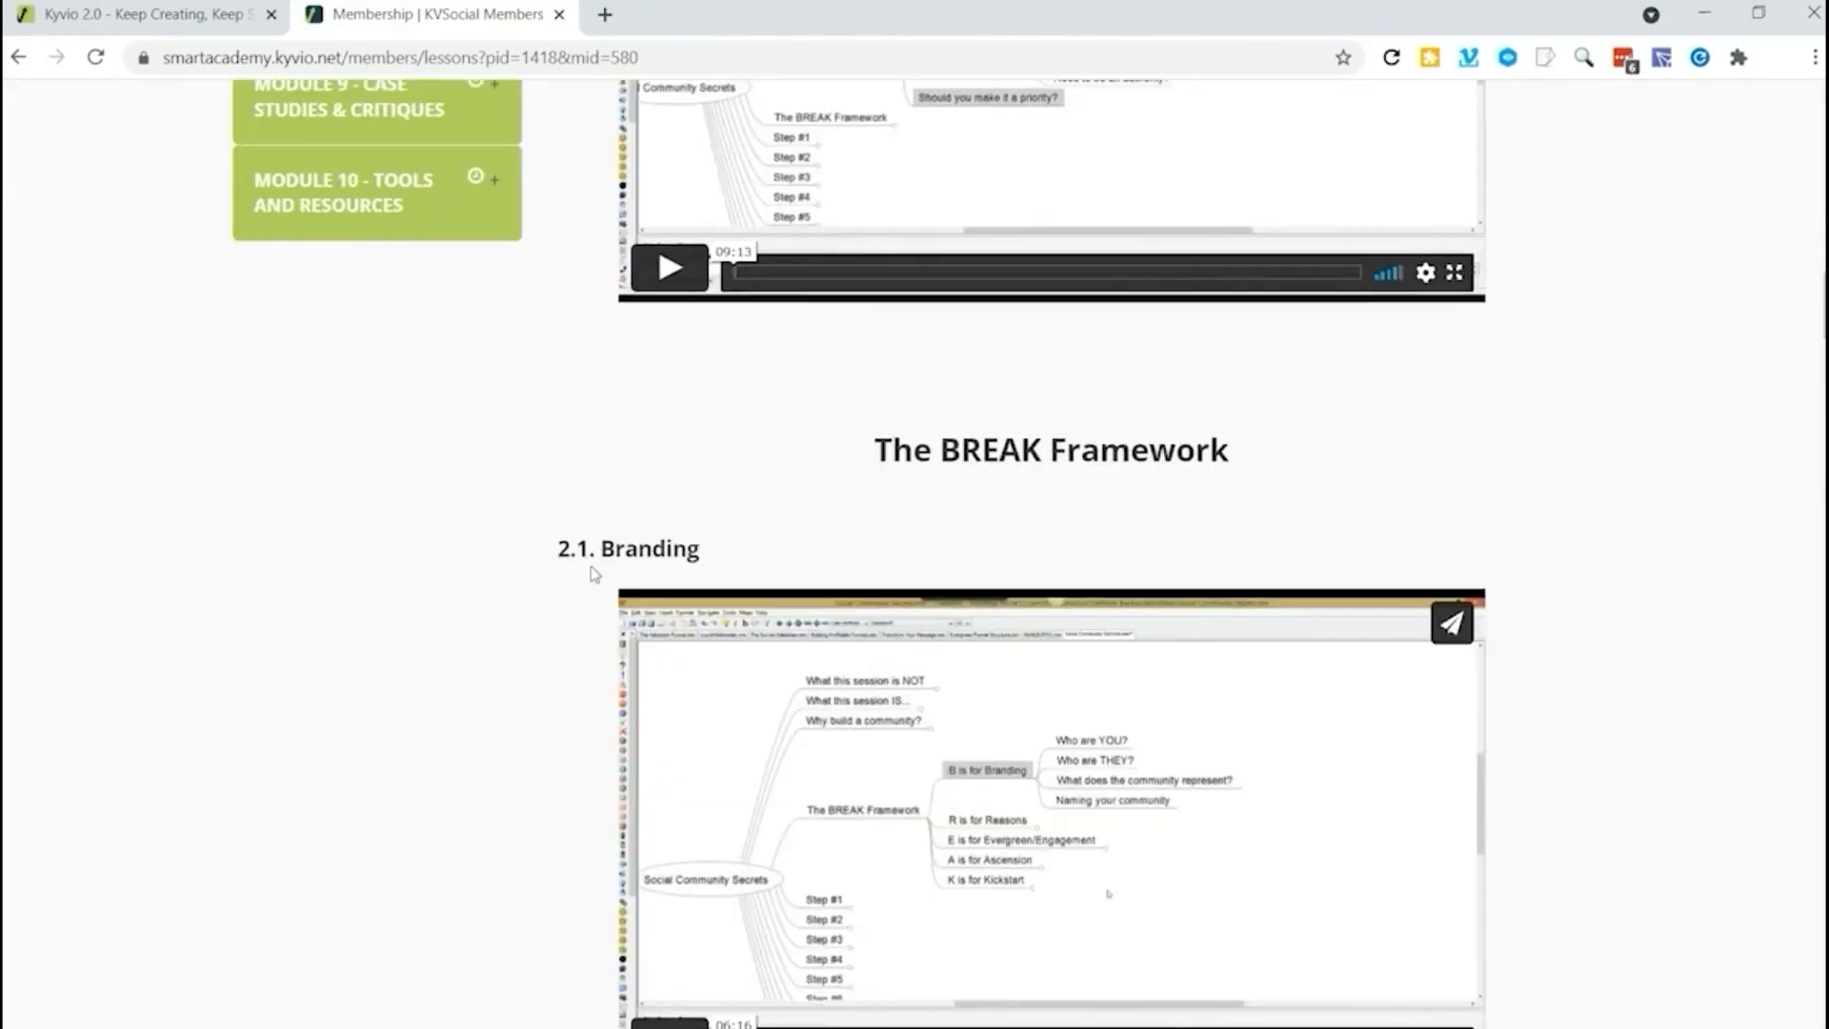
{"action": "scroll", "coordinate": [590, 581], "scroll_direction": "up", "scroll_amount": 8}
{"action": "scroll", "coordinate": [606, 654], "scroll_direction": "down", "scroll_amount": 6}
{"action": "scroll", "coordinate": [596, 238], "scroll_direction": "up", "scroll_amount": 4}
{"action": "scroll", "coordinate": [619, 448], "scroll_direction": "down", "scroll_amount": 6}
{"action": "scroll", "coordinate": [592, 467], "scroll_direction": "down", "scroll_amount": 20}
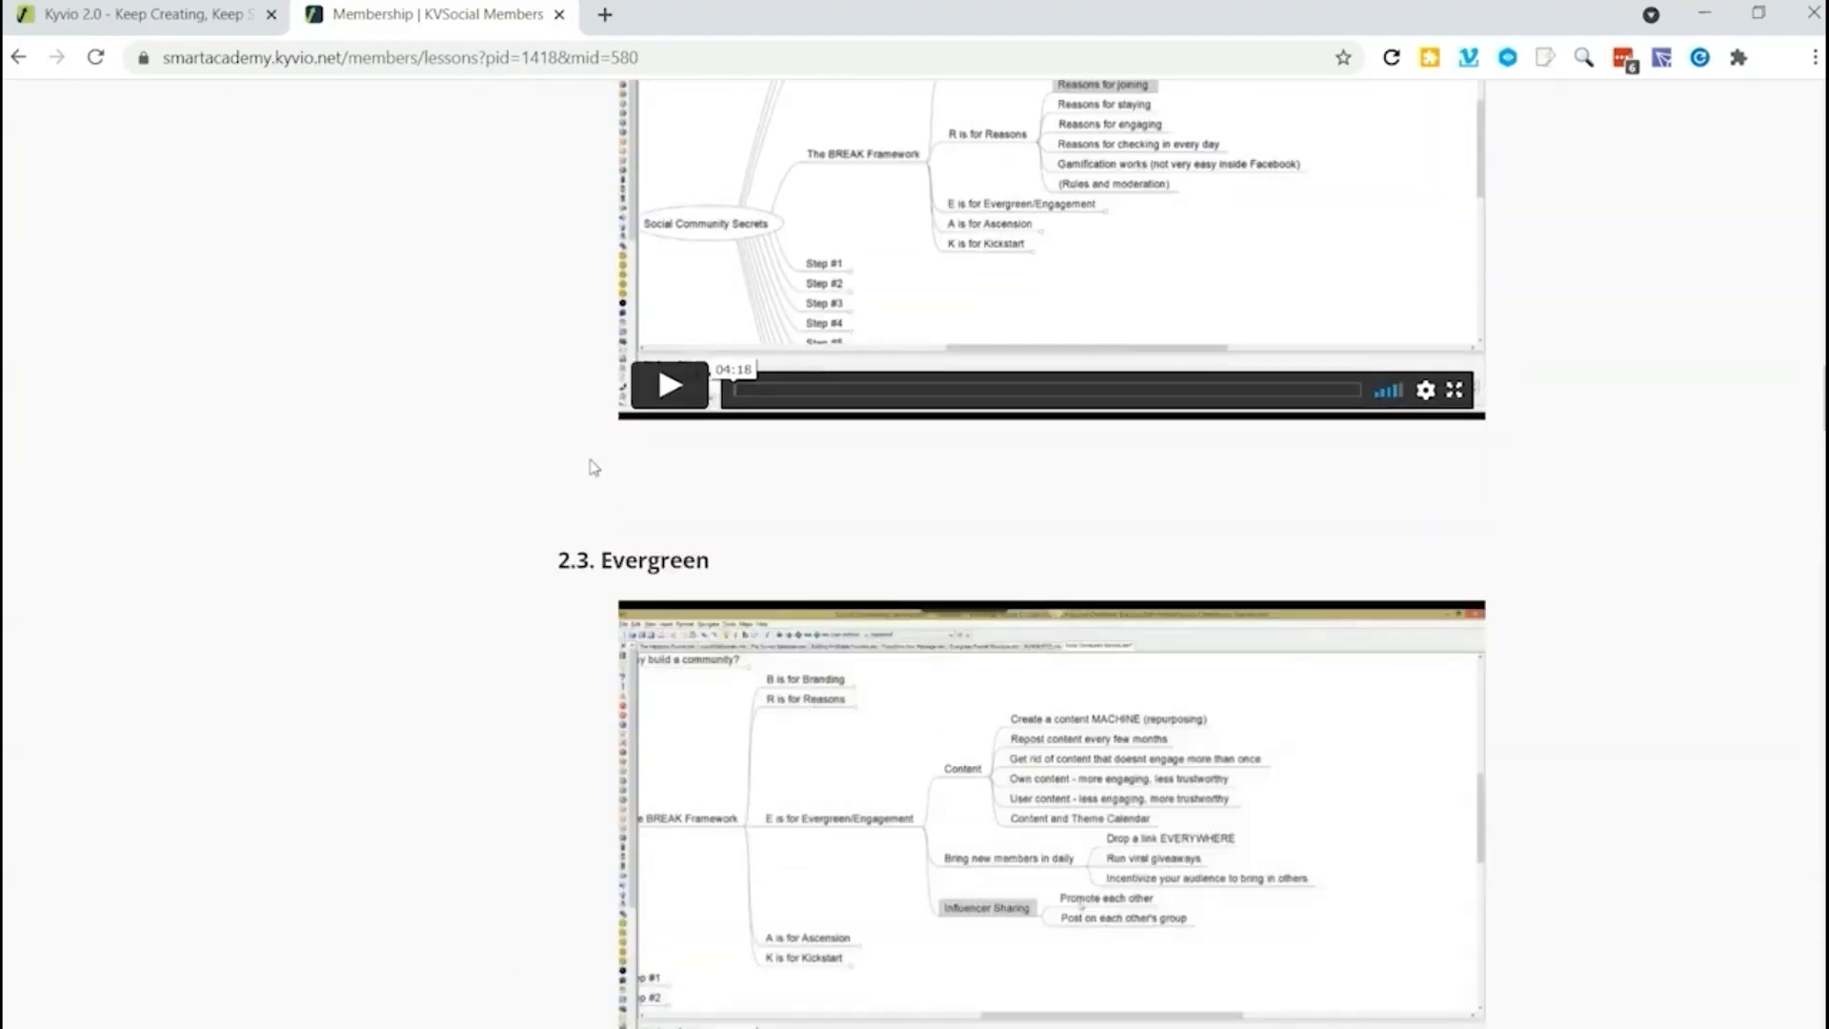
{"action": "scroll", "coordinate": [592, 466], "scroll_direction": "down", "scroll_amount": 20}
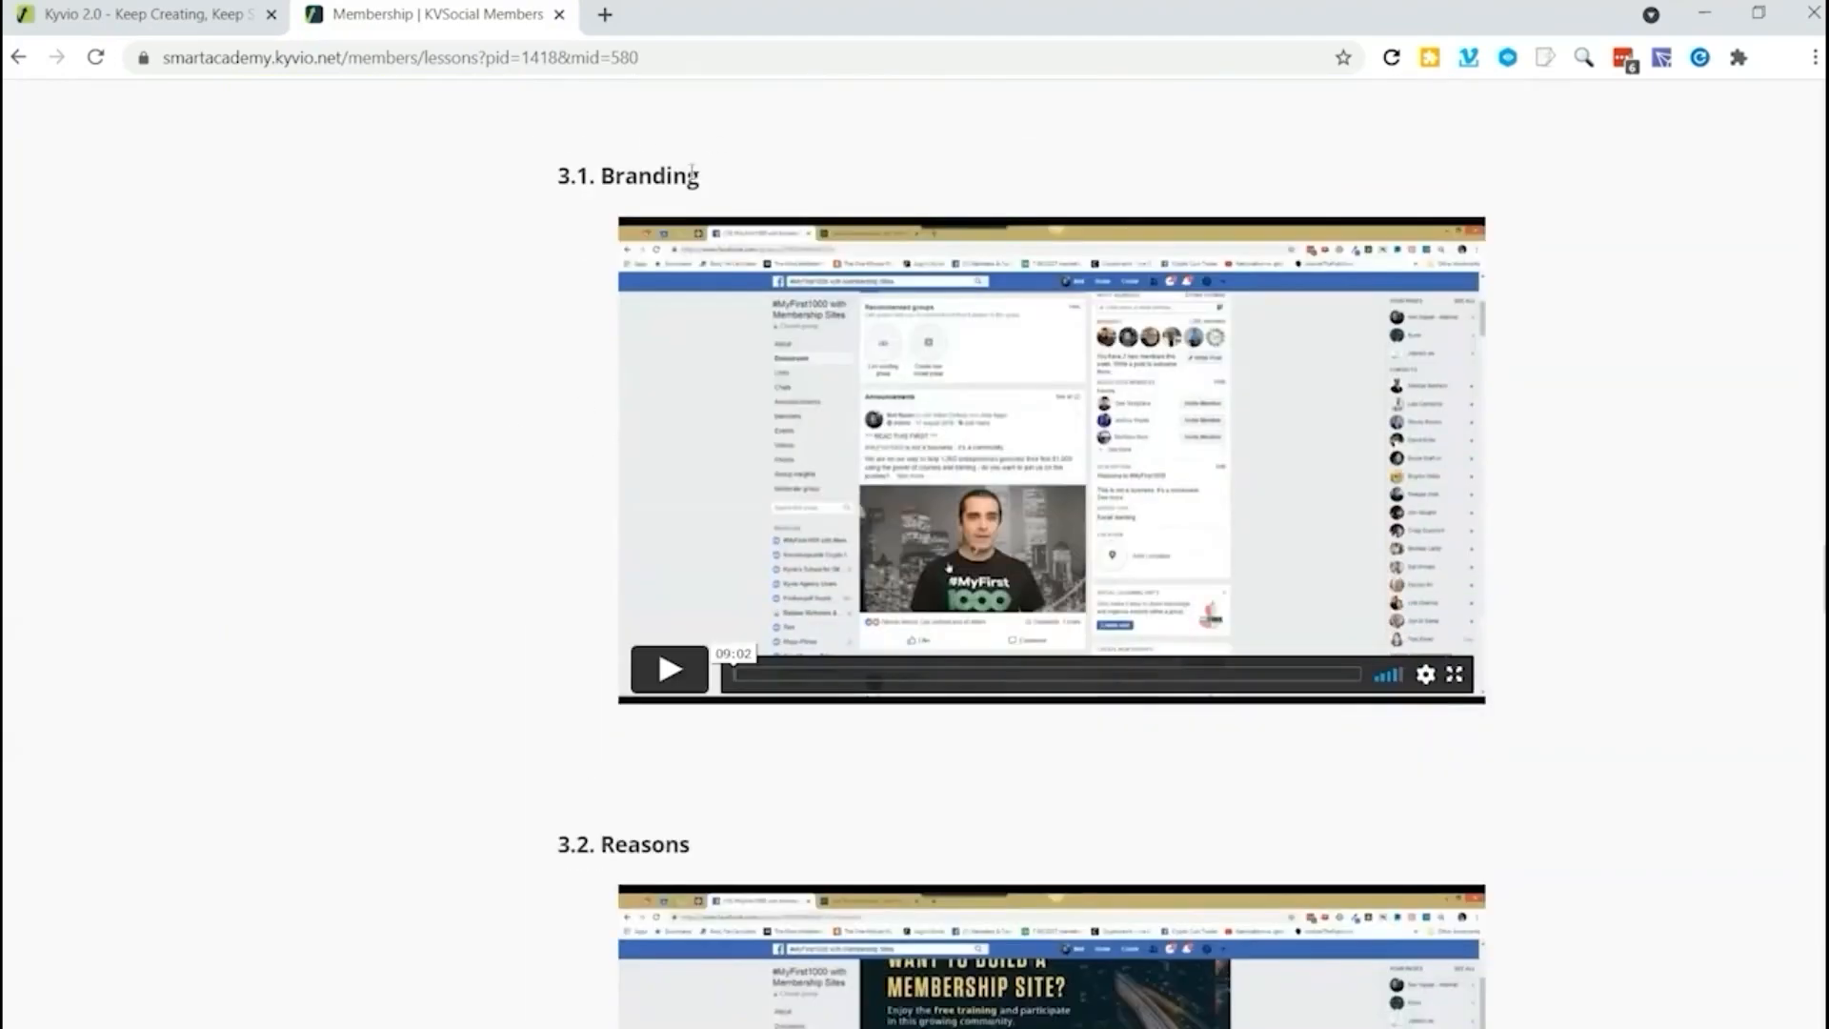
{"action": "scroll", "coordinate": [570, 454], "scroll_direction": "down", "scroll_amount": 20}
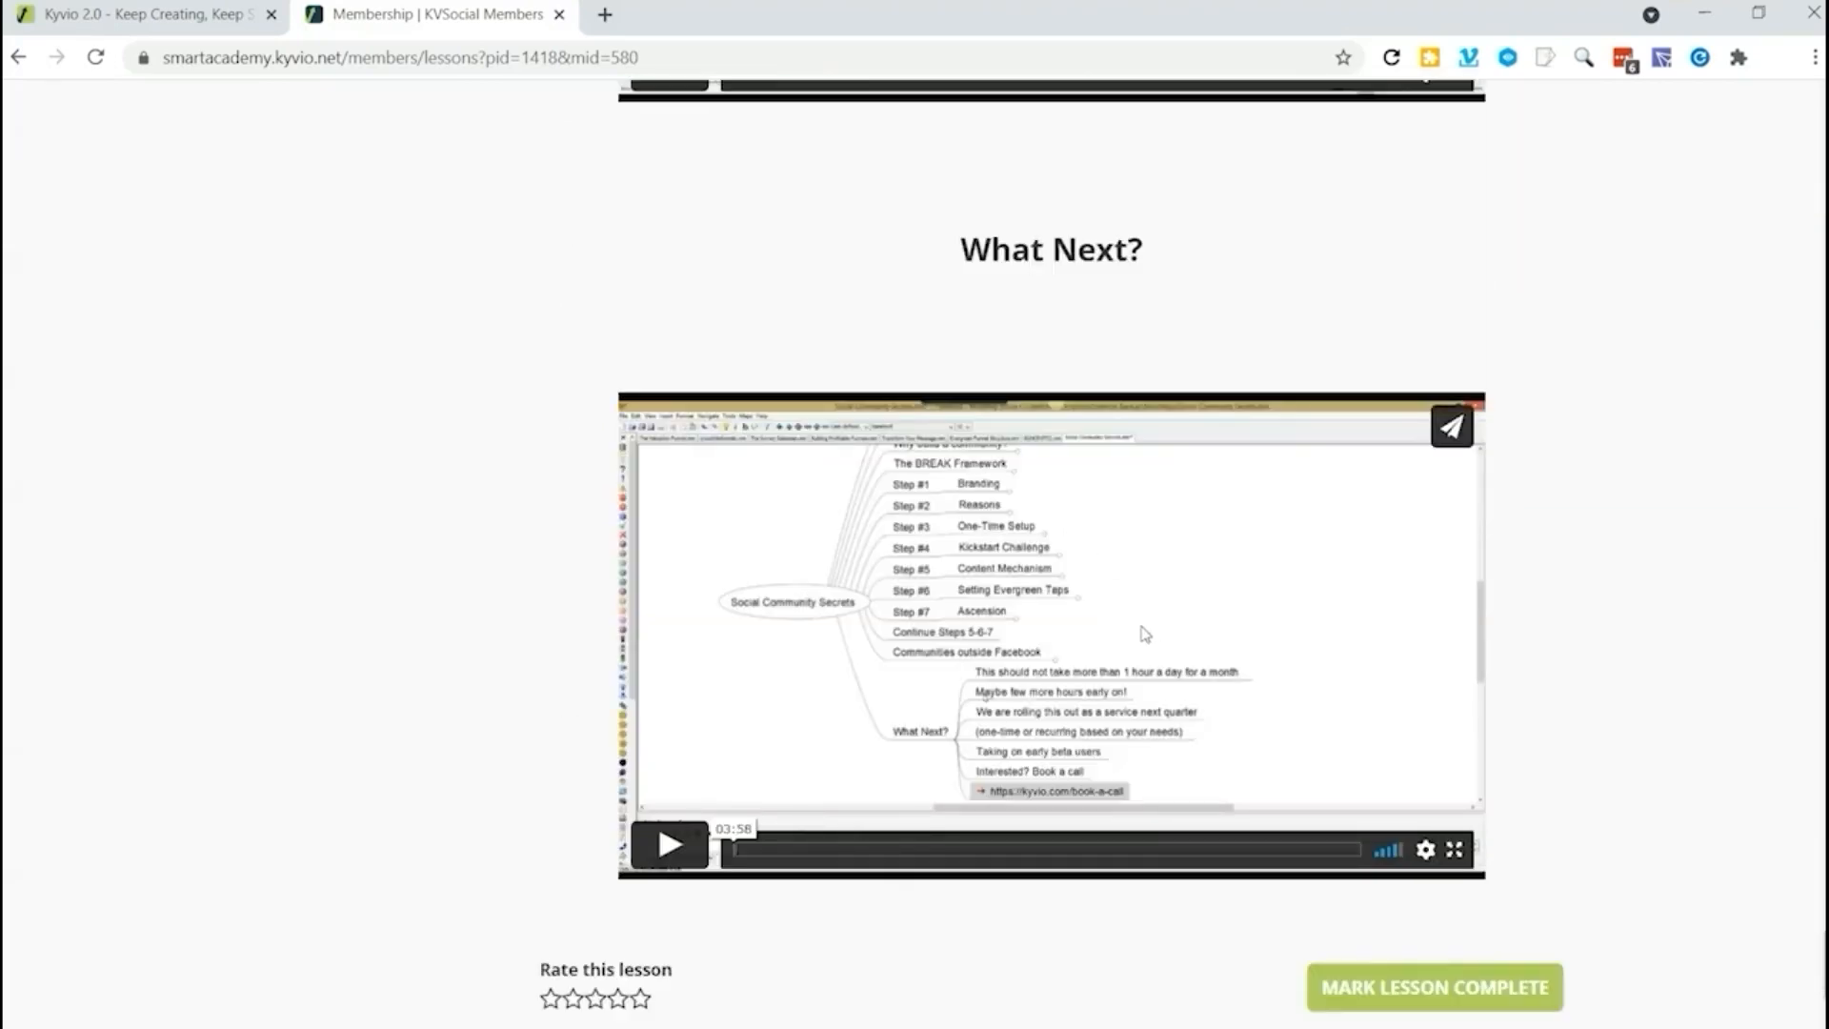
{"action": "scroll", "coordinate": [1122, 659], "scroll_direction": "down", "scroll_amount": 1}
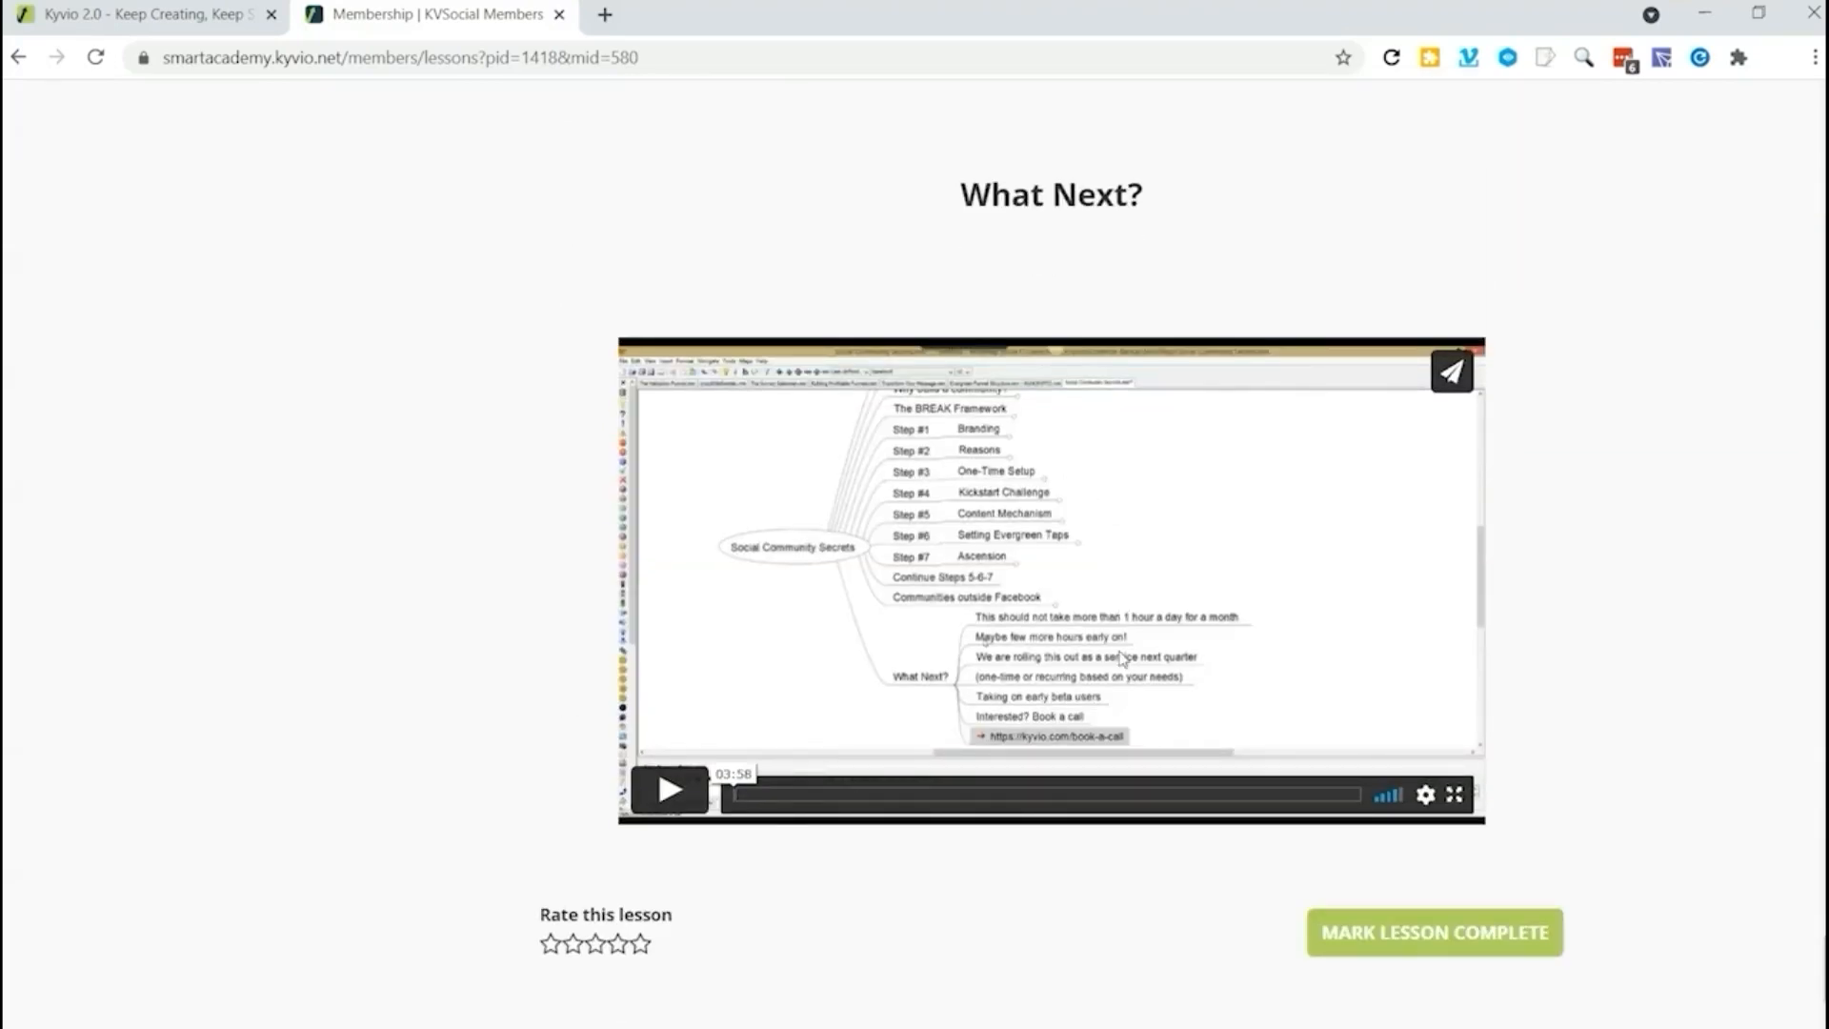
{"action": "scroll", "coordinate": [1122, 659], "scroll_direction": "down", "scroll_amount": 3}
{"action": "left_click", "coordinate": [629, 803]}
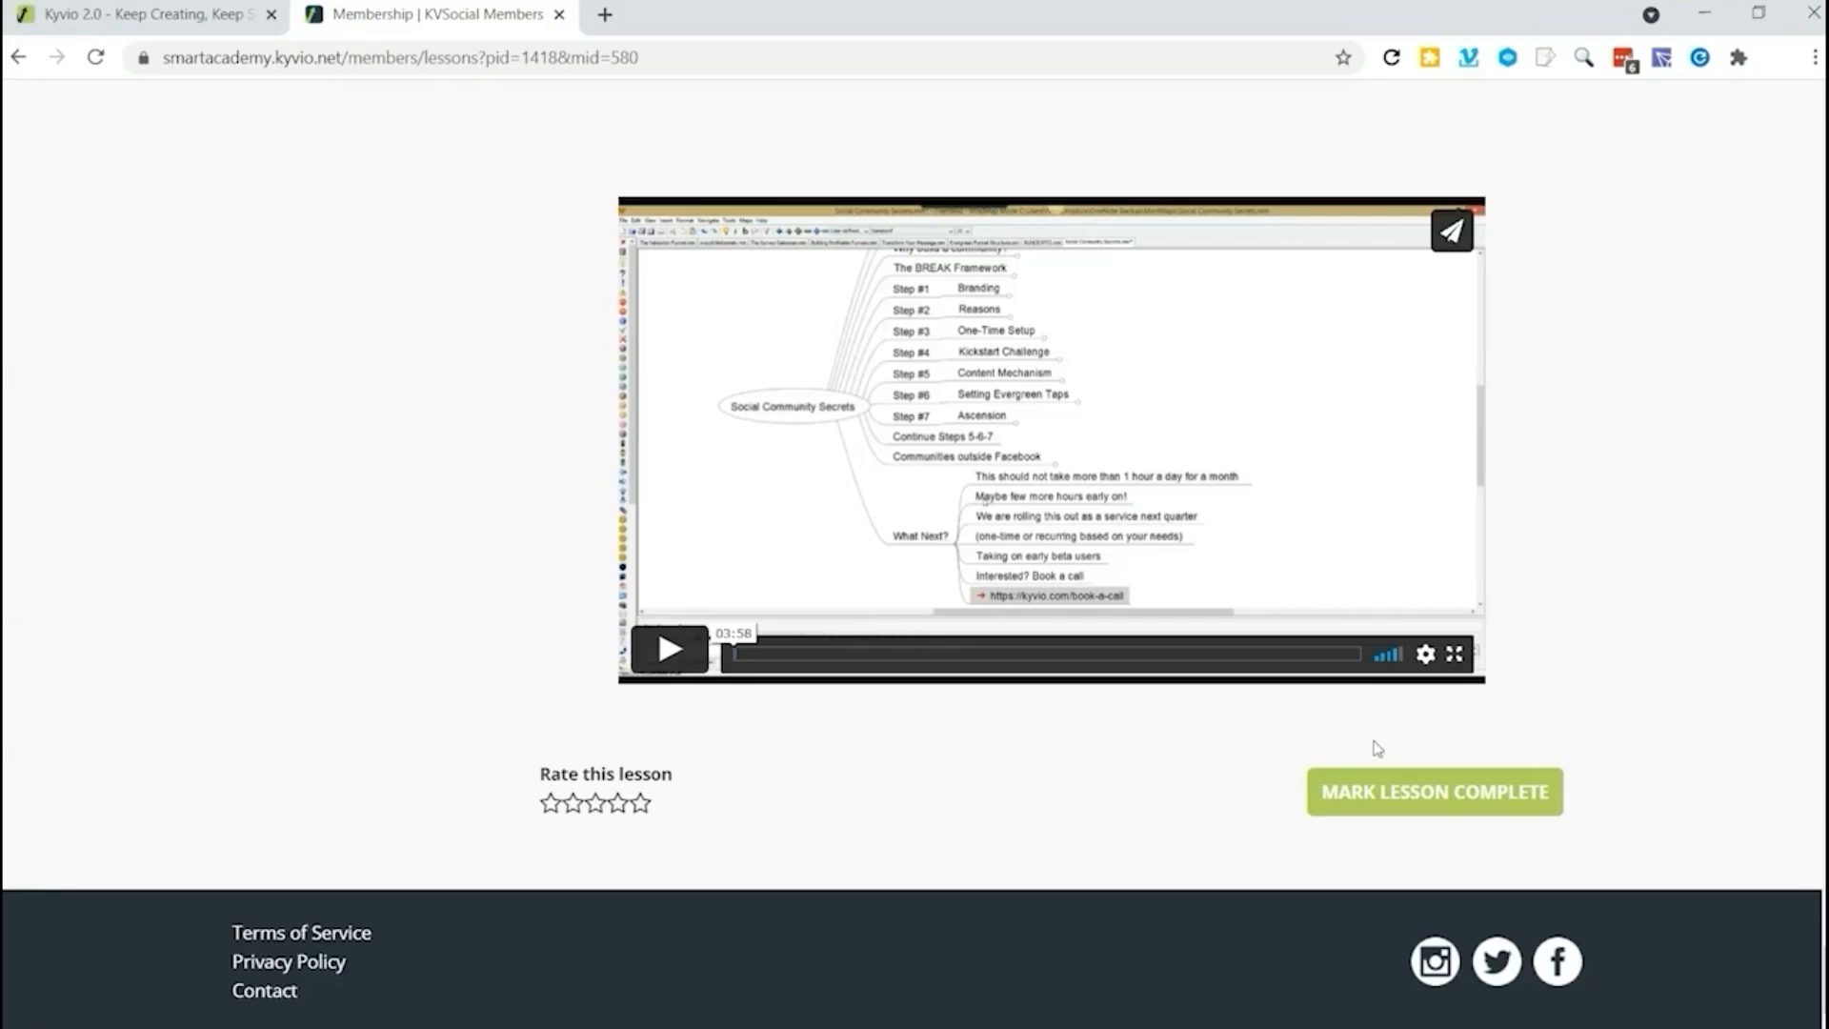
{"action": "scroll", "coordinate": [906, 718], "scroll_direction": "up", "scroll_amount": 15}
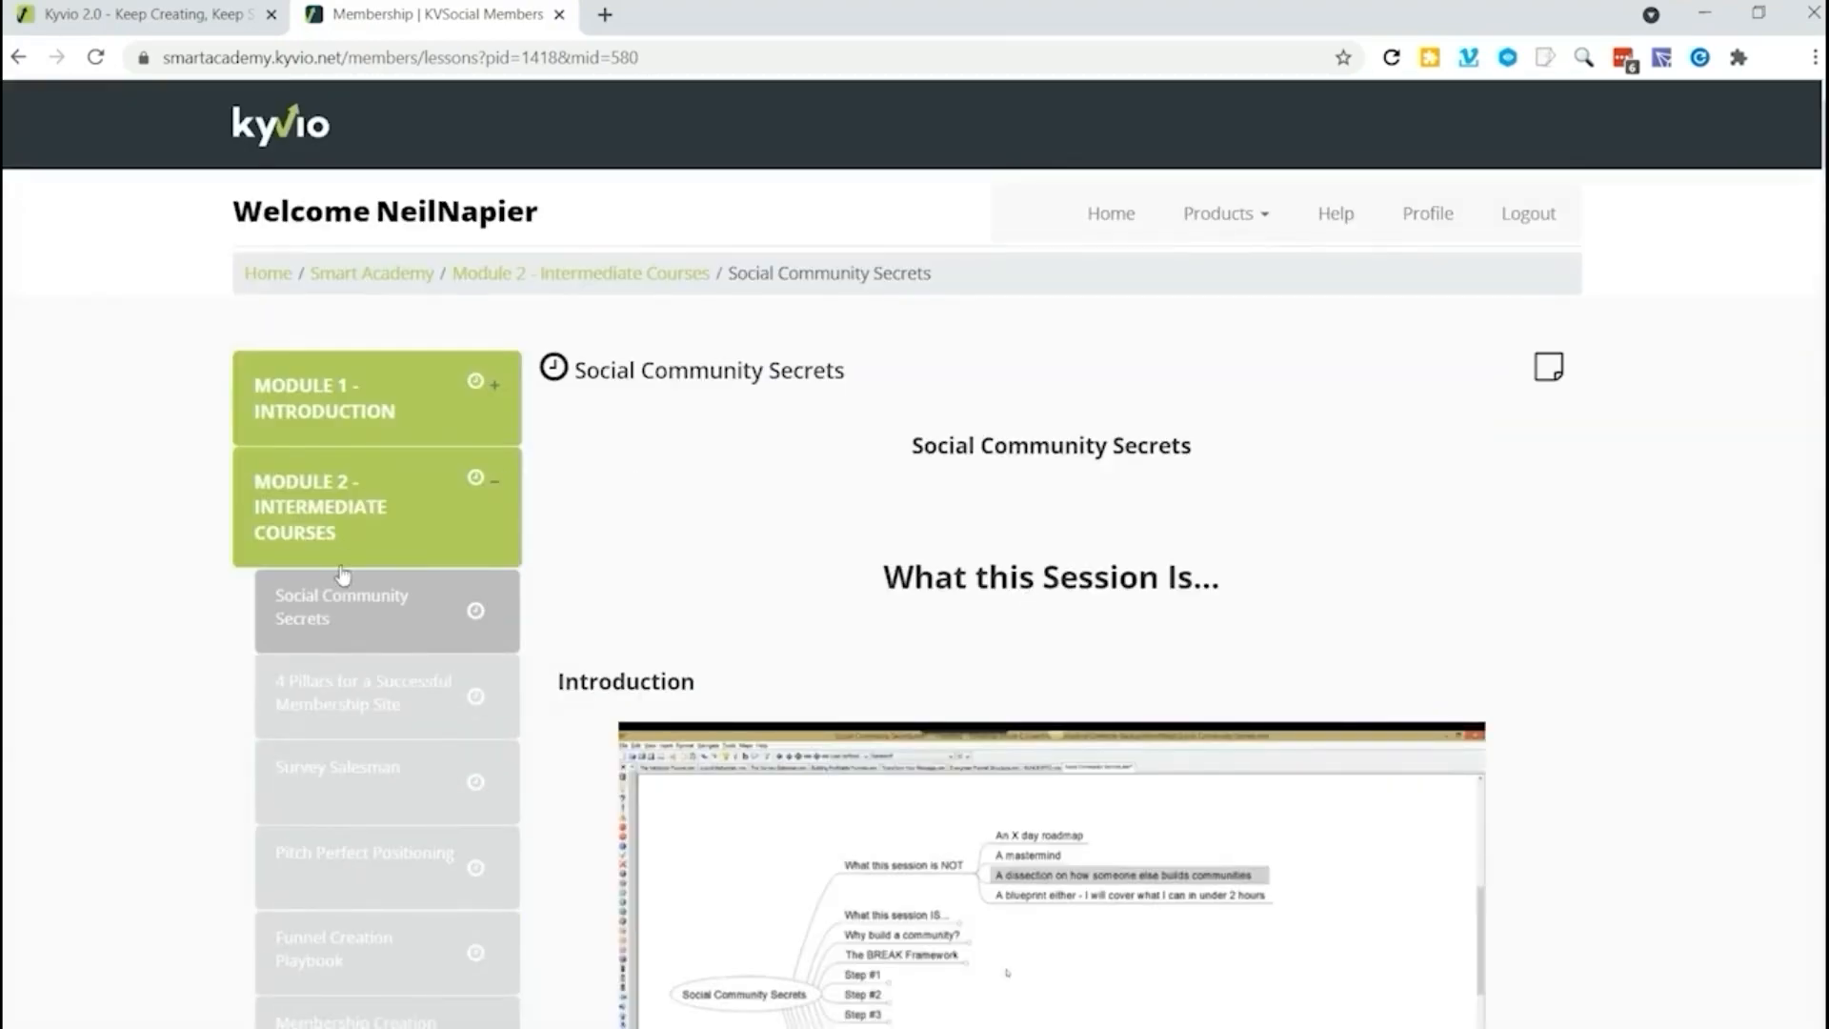
Step: Open the MyFirst1000 5-Day Course lesson in Module 3 - Advanced Courses and look over its content
{"action": "scroll", "coordinate": [343, 573], "scroll_direction": "down", "scroll_amount": 9}
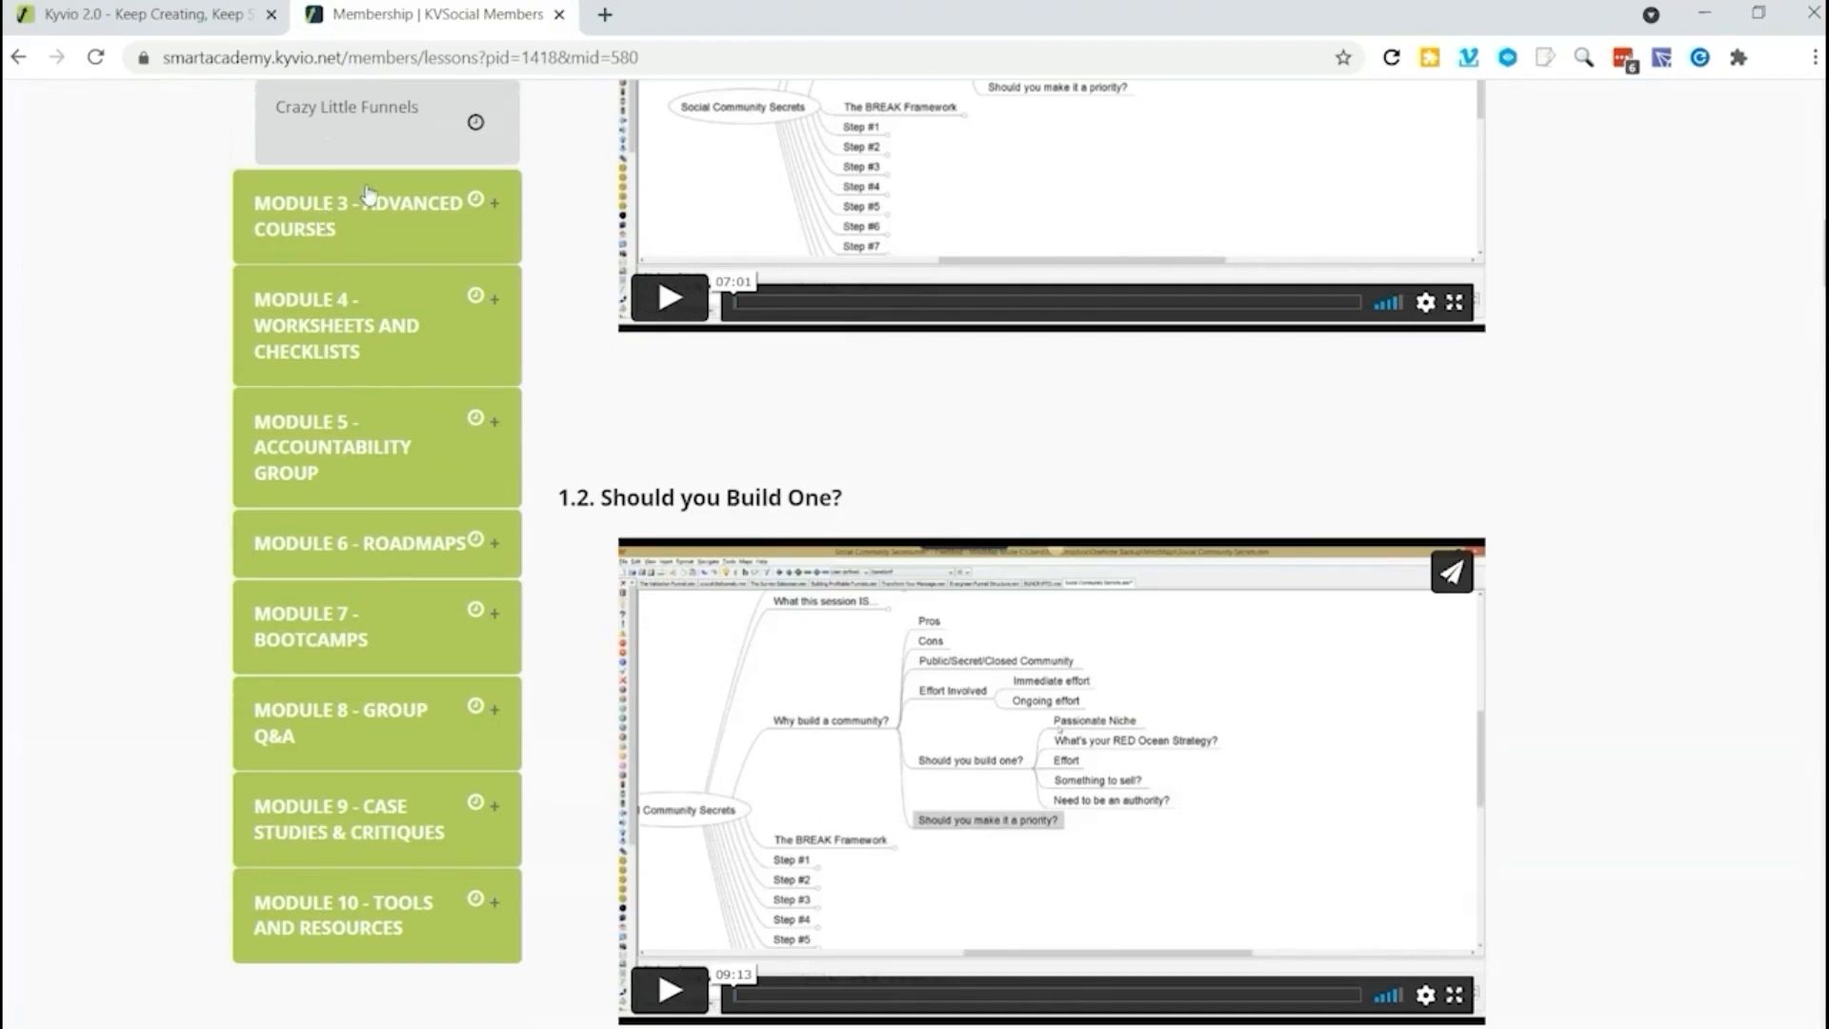
{"action": "left_click", "coordinate": [336, 218]}
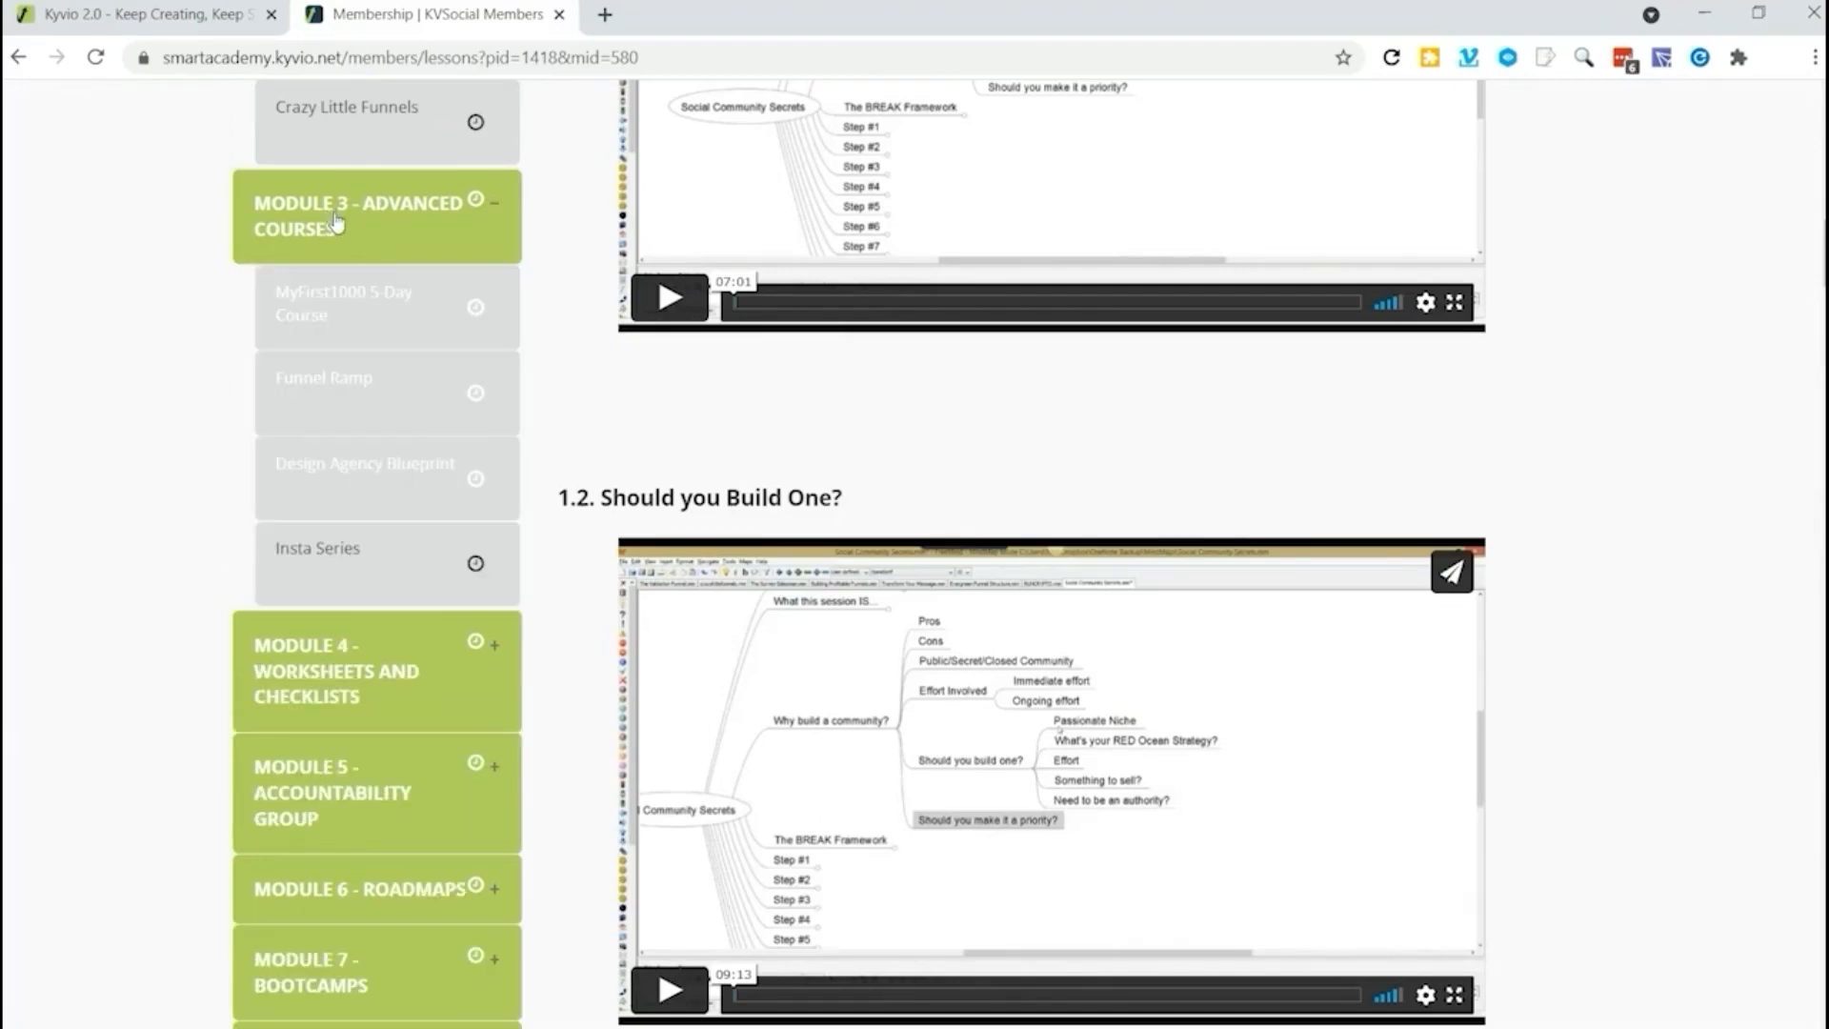
{"action": "left_click", "coordinate": [347, 304]}
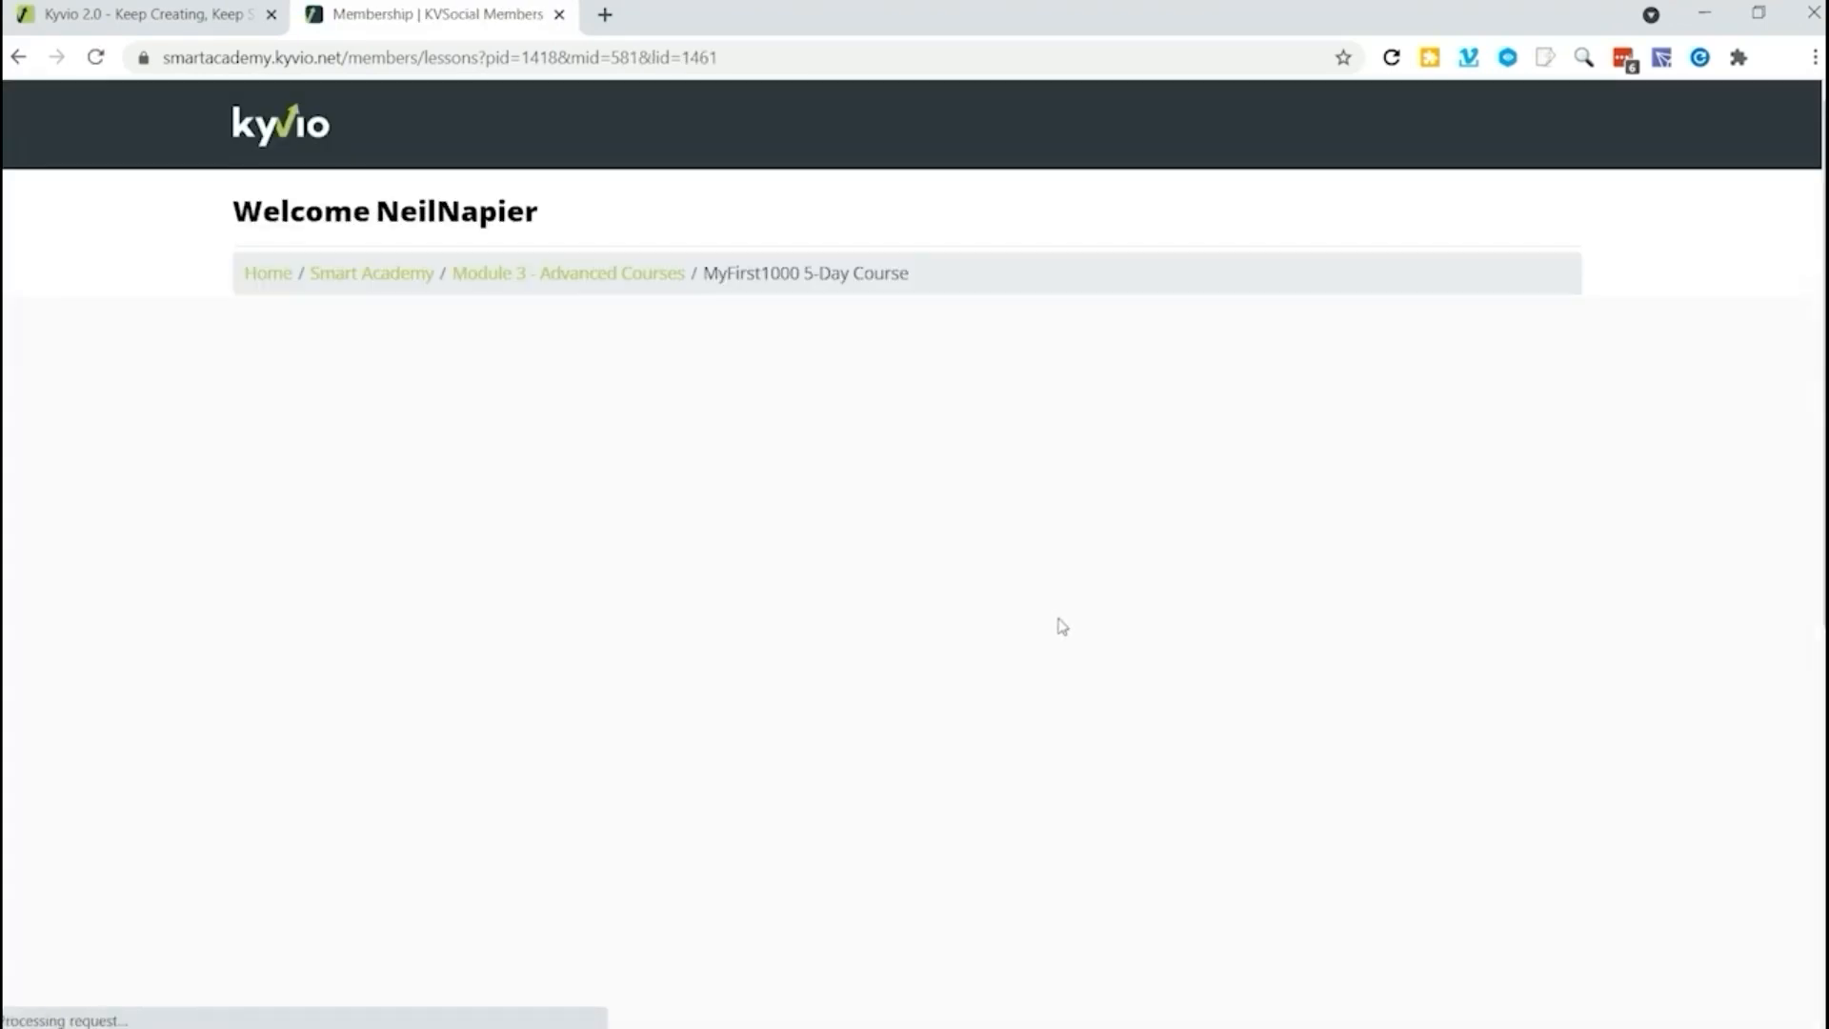
{"action": "scroll", "coordinate": [980, 614], "scroll_direction": "down", "scroll_amount": 5}
{"action": "scroll", "coordinate": [980, 614], "scroll_direction": "down", "scroll_amount": 4}
{"action": "scroll", "coordinate": [985, 644], "scroll_direction": "up", "scroll_amount": 8}
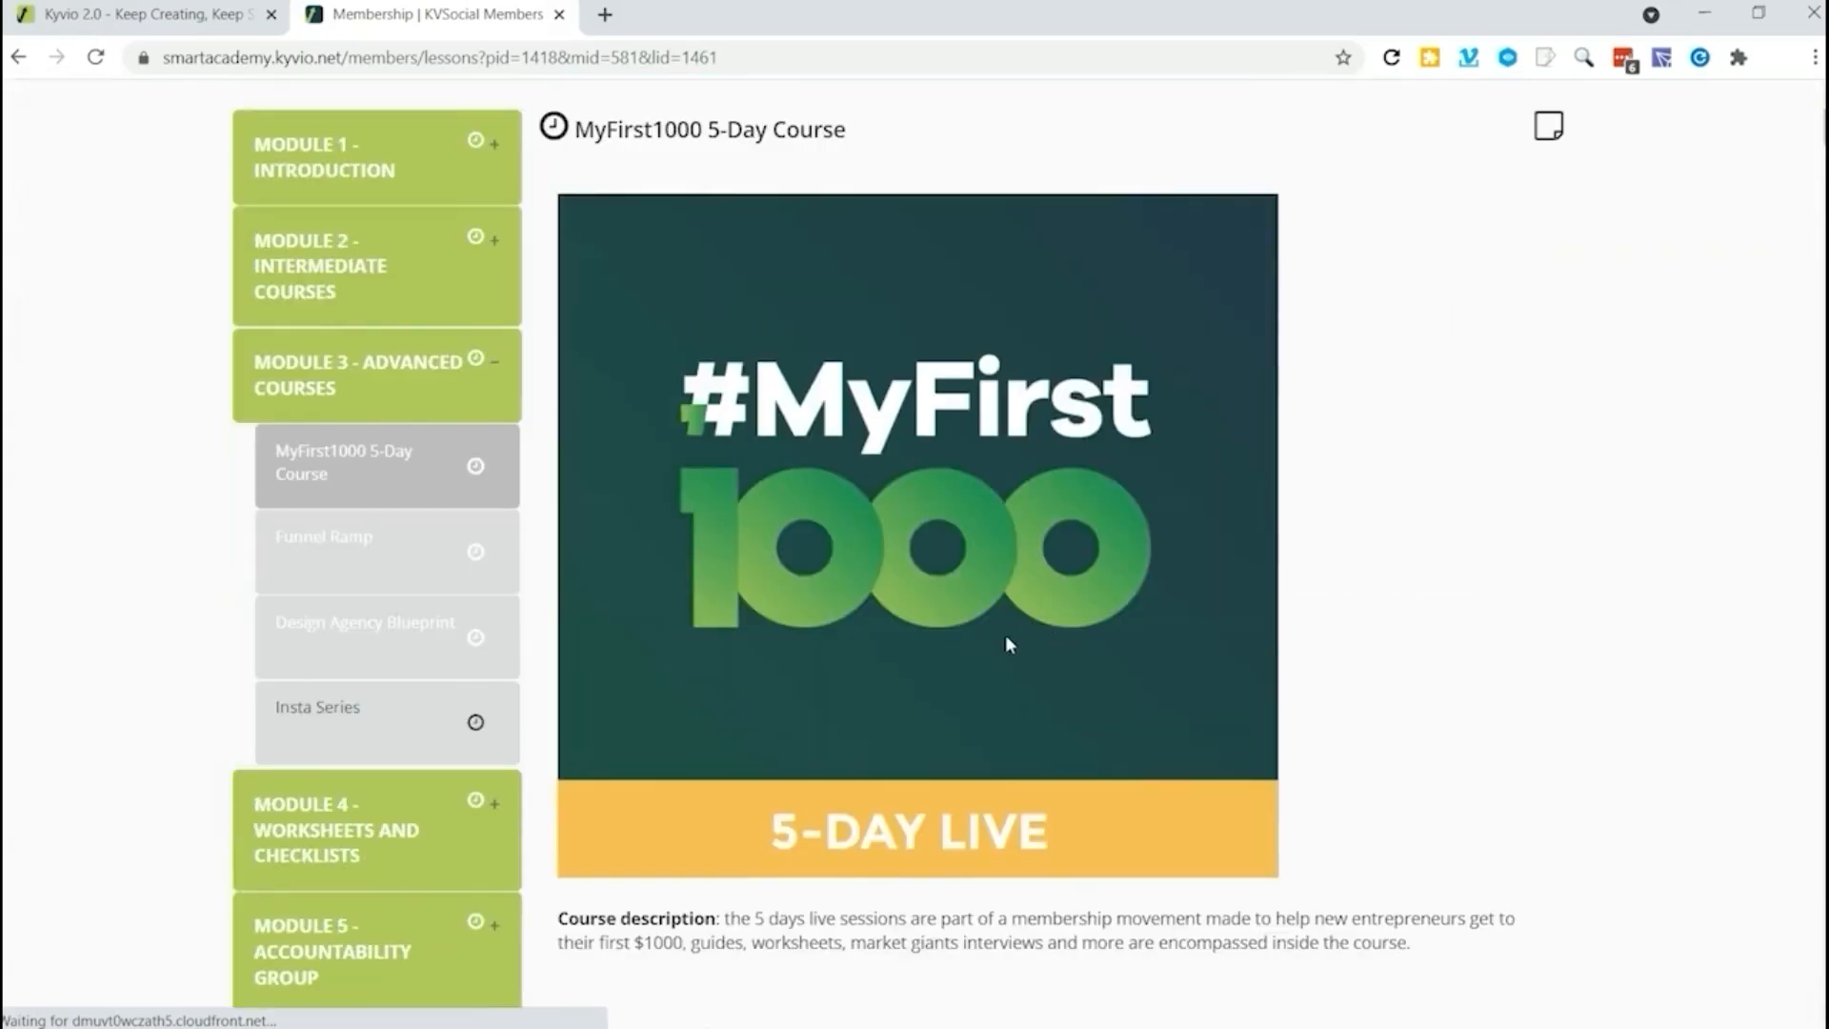
{"action": "scroll", "coordinate": [1009, 645], "scroll_direction": "down", "scroll_amount": 1}
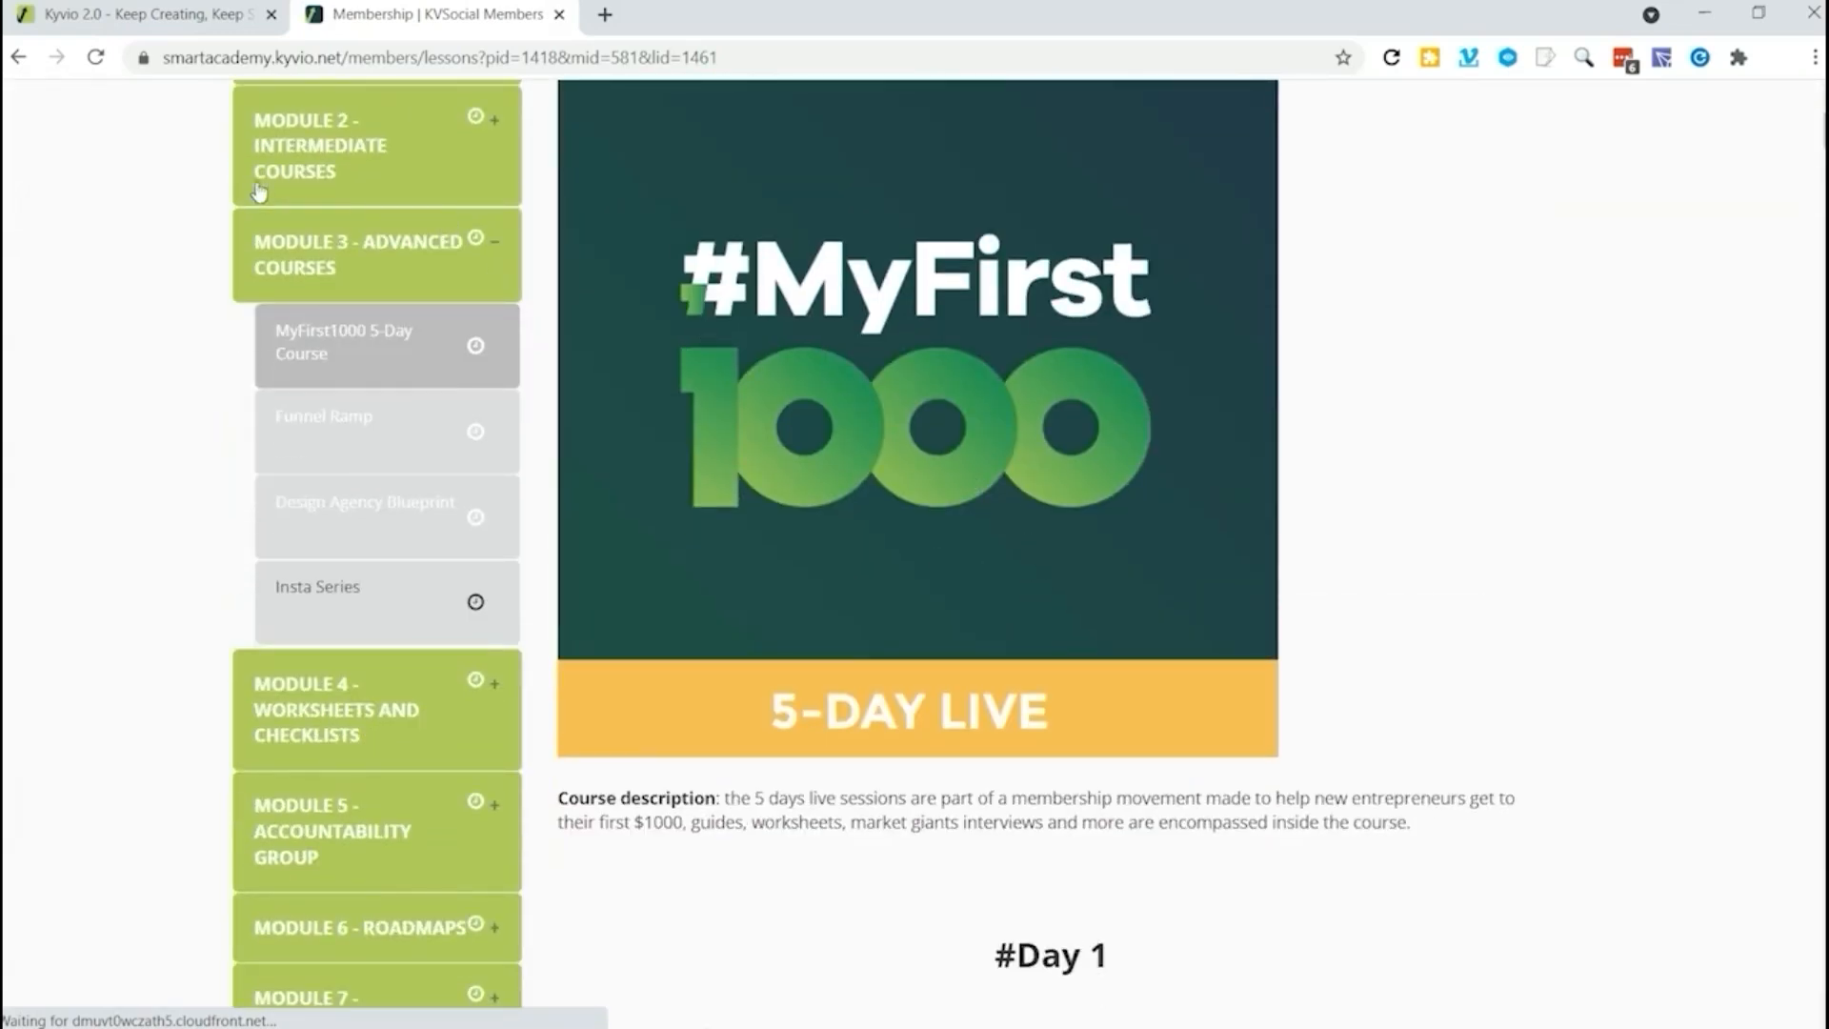
Step: Switch to the Kyvio product overview and start creating a new product named "Influencer Marketing"
{"action": "left_click", "coordinate": [115, 16]}
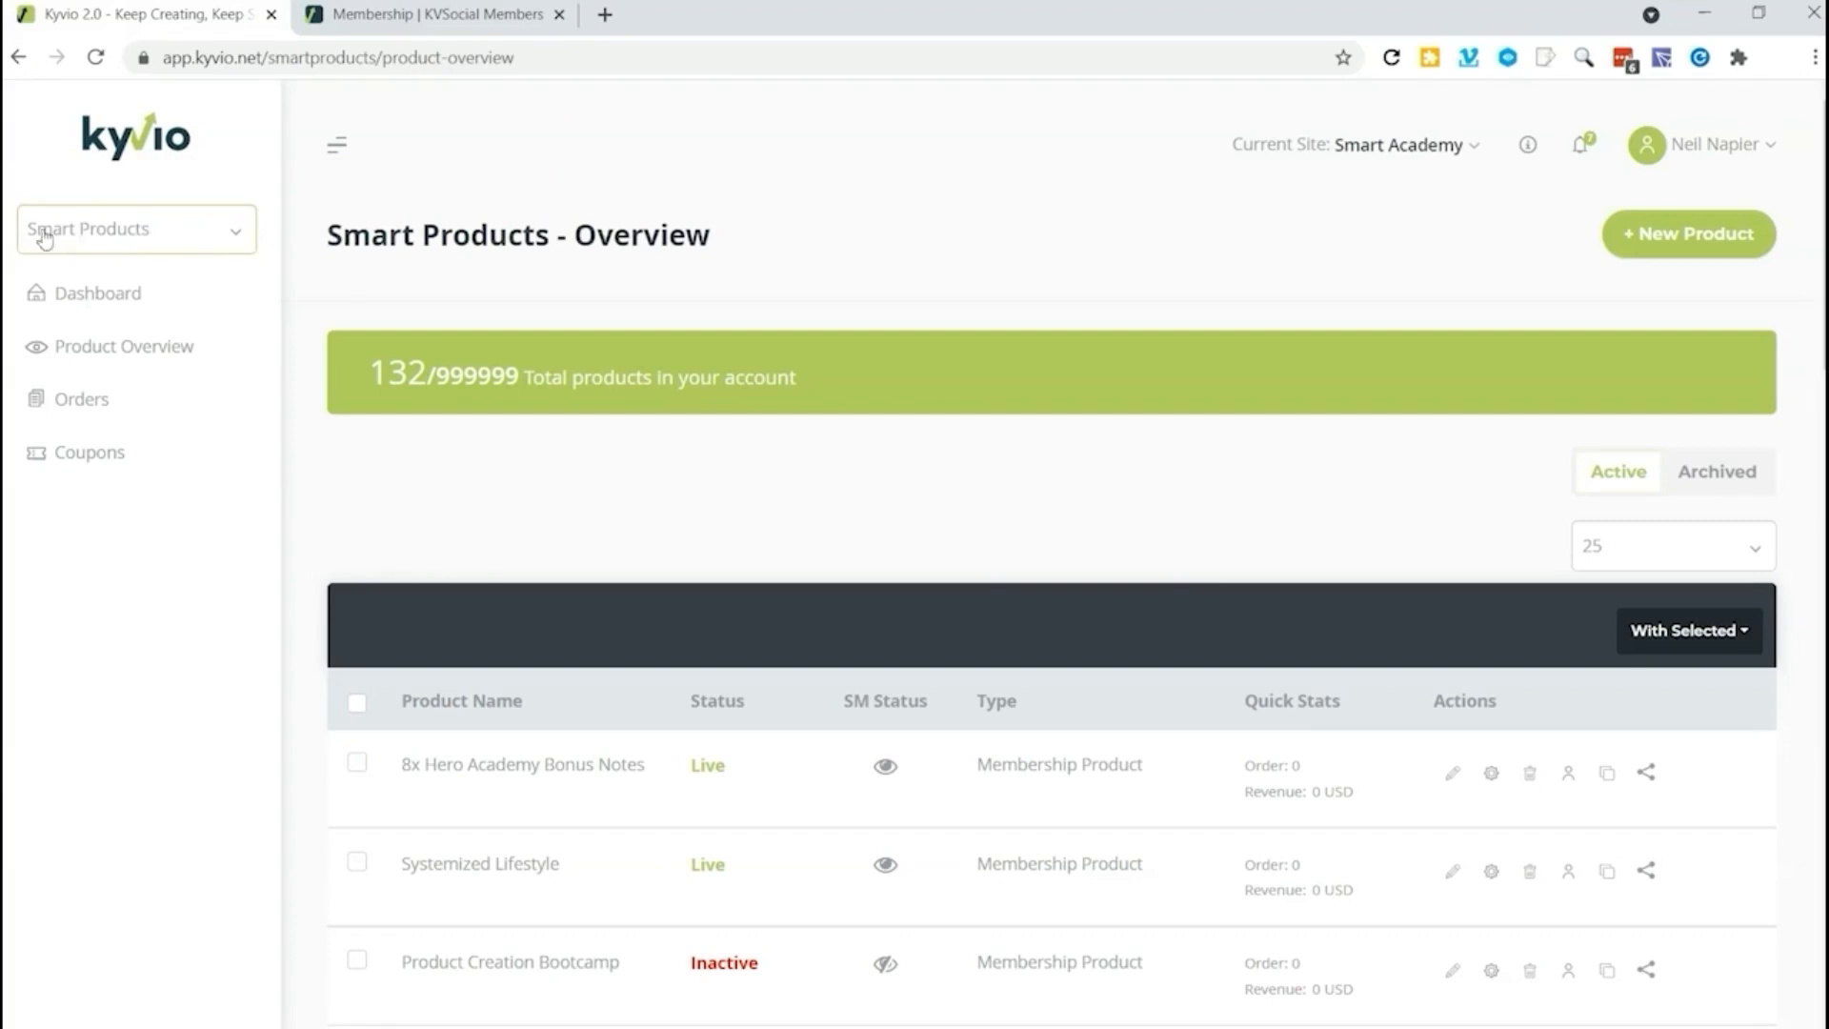
{"action": "left_click", "coordinate": [1705, 245]}
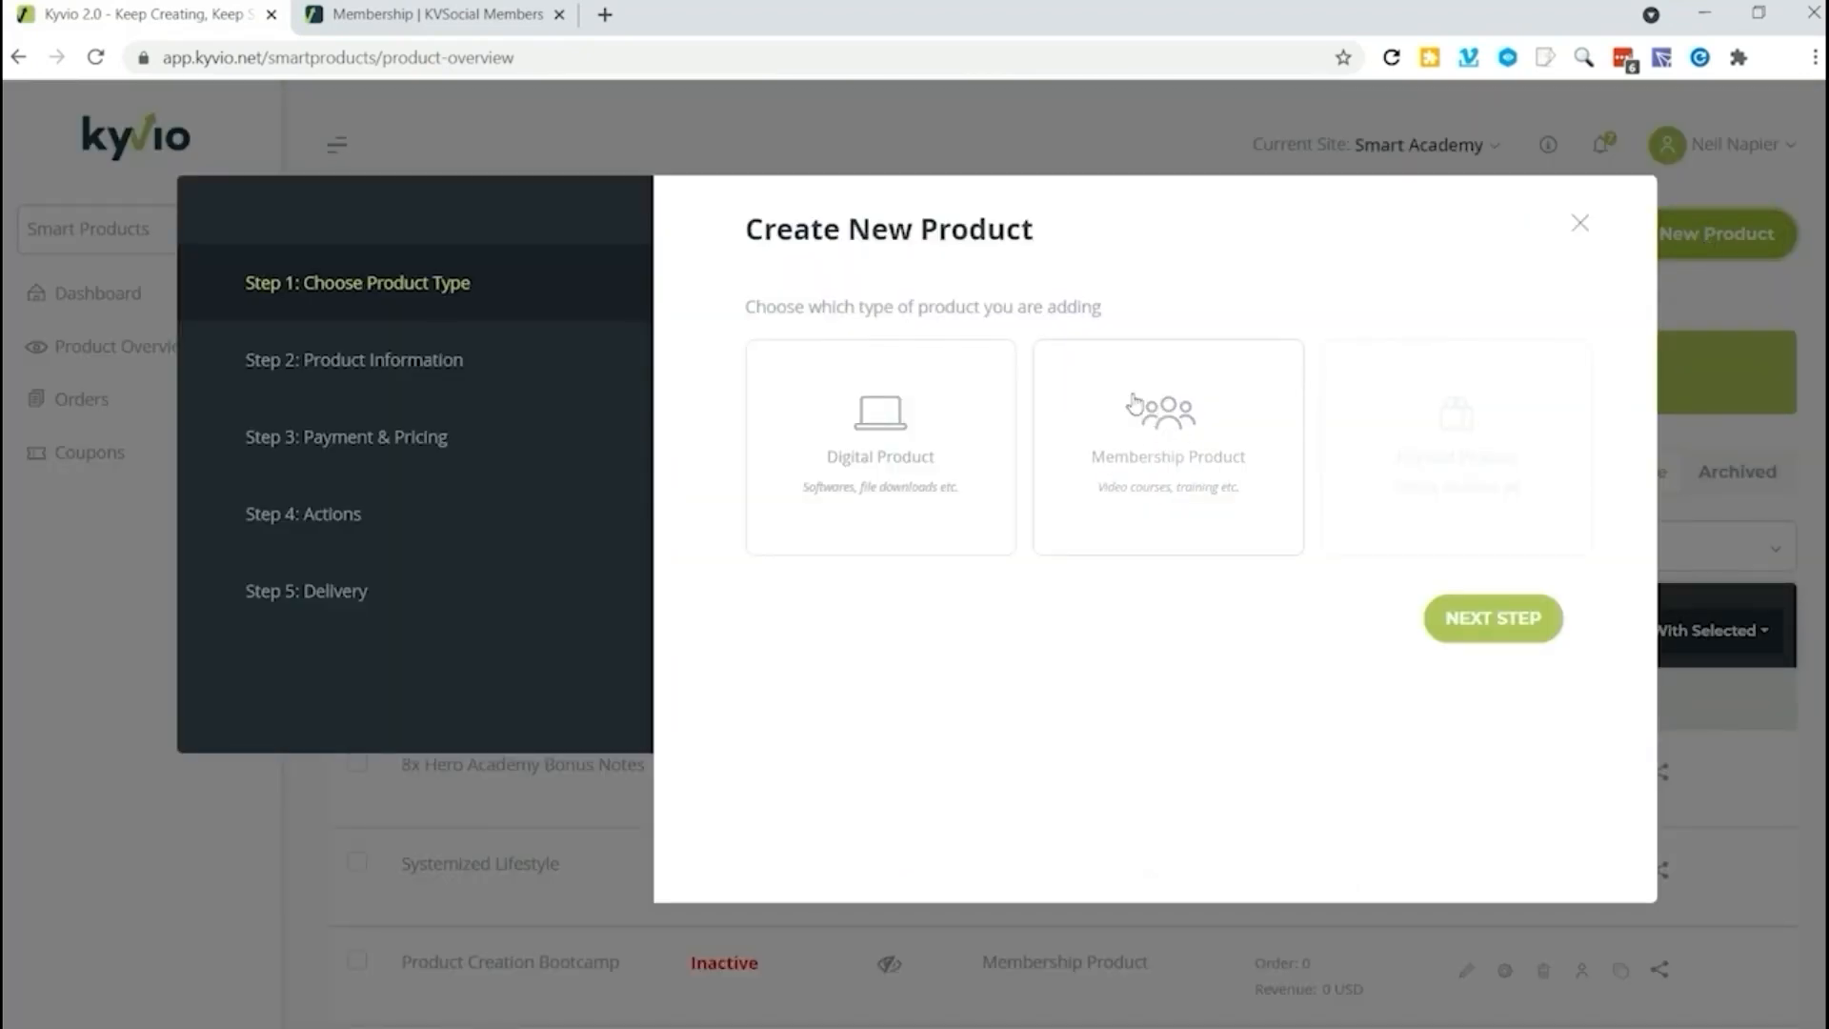
{"action": "left_click", "coordinate": [1133, 404]}
{"action": "left_click", "coordinate": [1488, 617]}
{"action": "left_click", "coordinate": [1137, 361]}
{"action": "type", "text": "Influencer Marketing"}
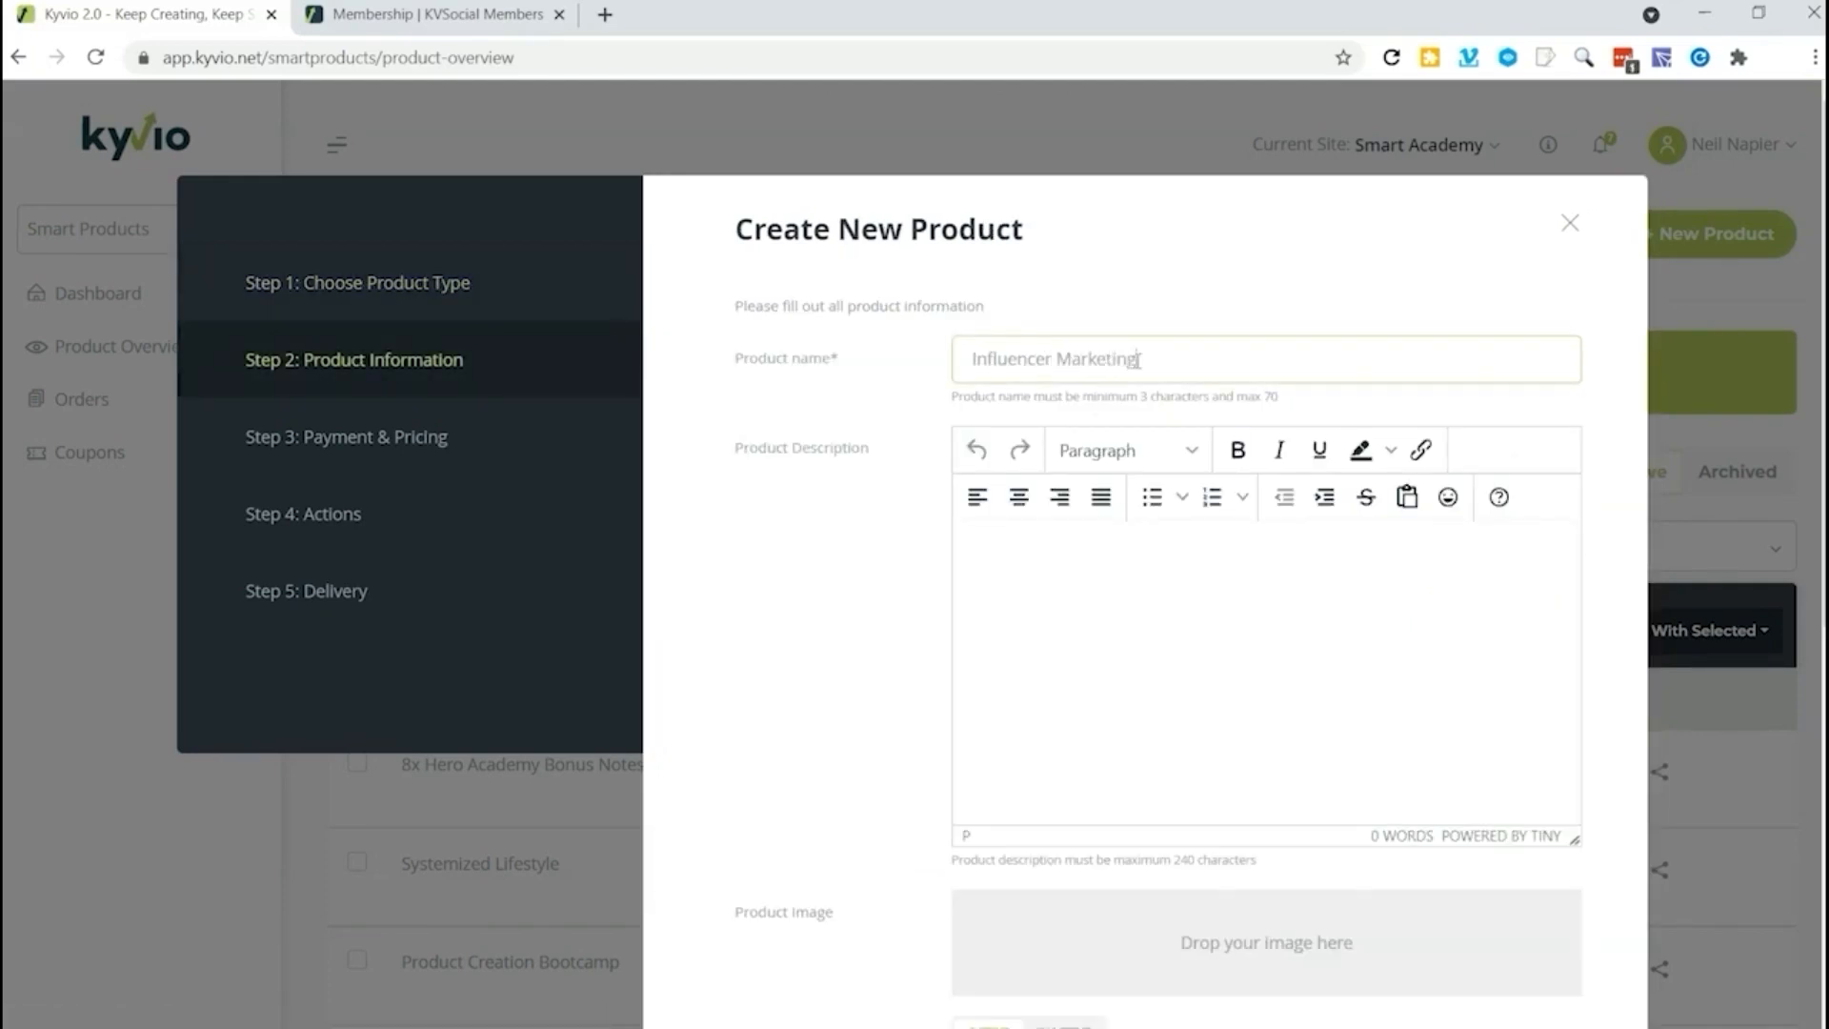
Step: Write the product description "This a training on being an influencer in marketing"
{"action": "left_click", "coordinate": [1035, 553]}
{"action": "type", "text": "This a training"}
{"action": "key", "text": "BackSpace"}
{"action": "type", "text": "ng on being an influencer in marketings"}
Step: Upload ims_bundle.png as the product image, cropping it slightly on both sides
{"action": "scroll", "coordinate": [1036, 551], "scroll_direction": "down", "scroll_amount": 5}
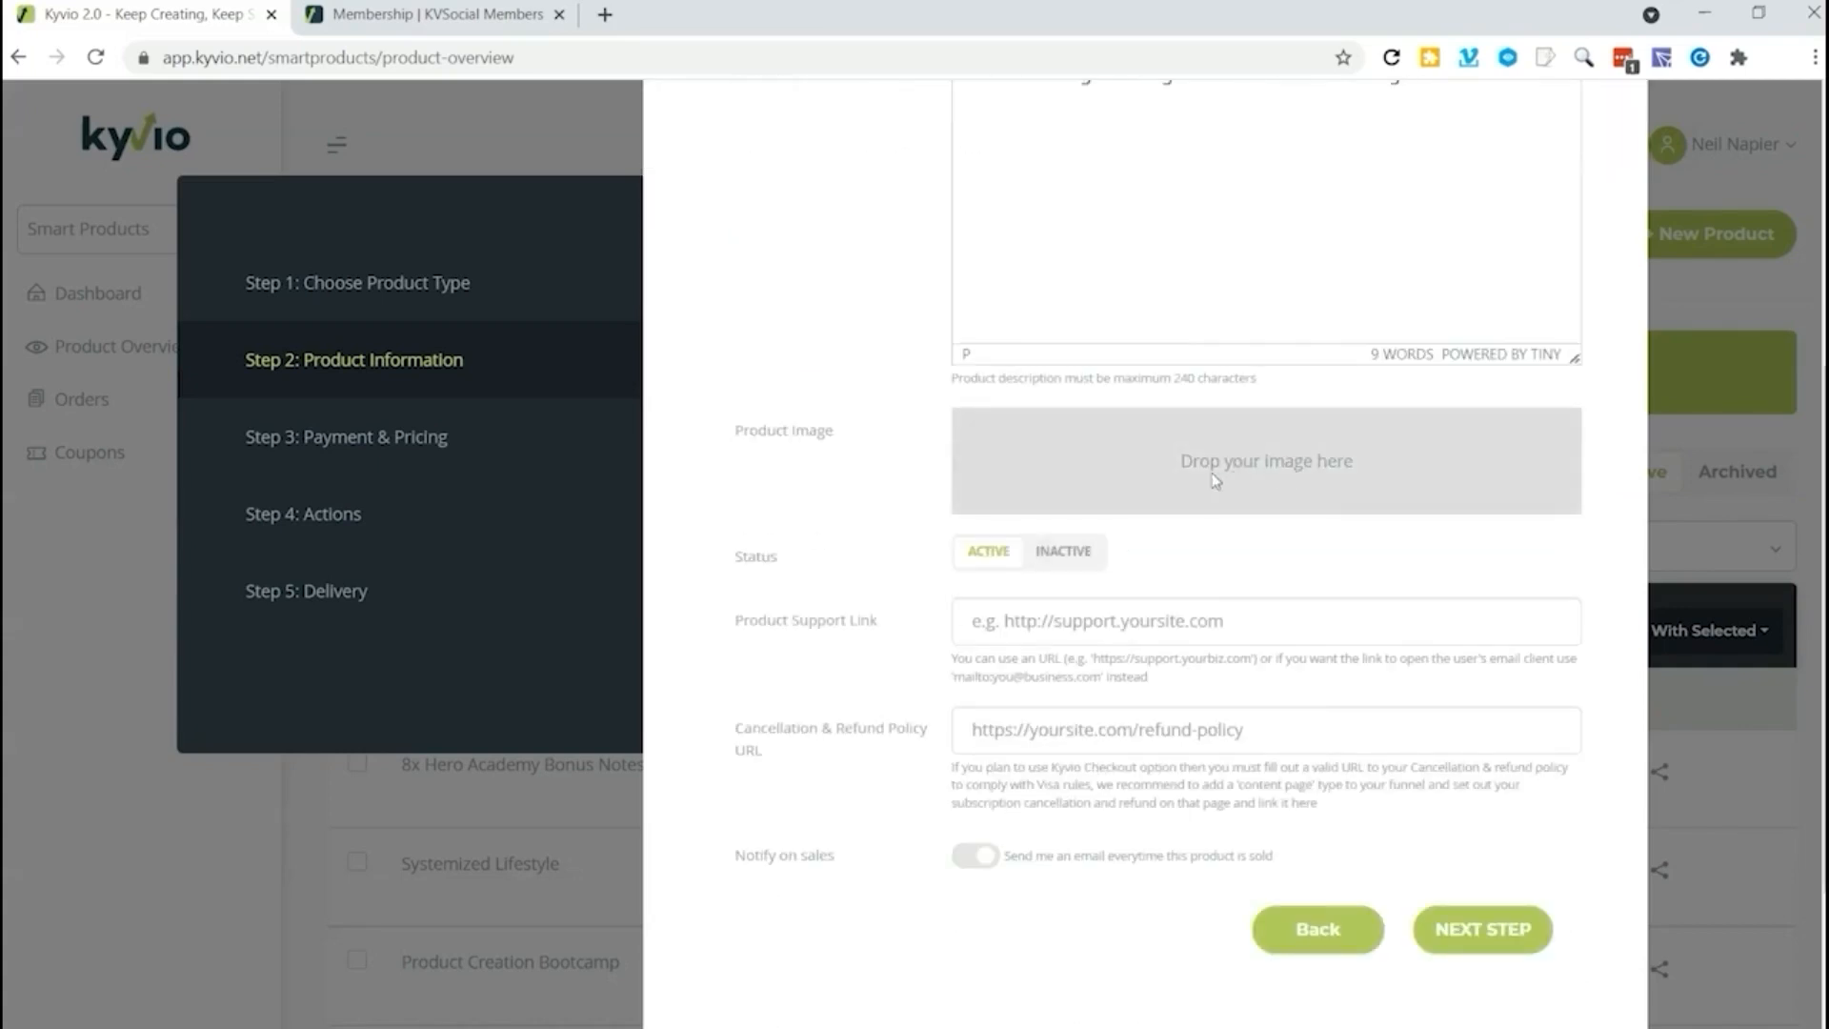
{"action": "left_click", "coordinate": [1545, 482]}
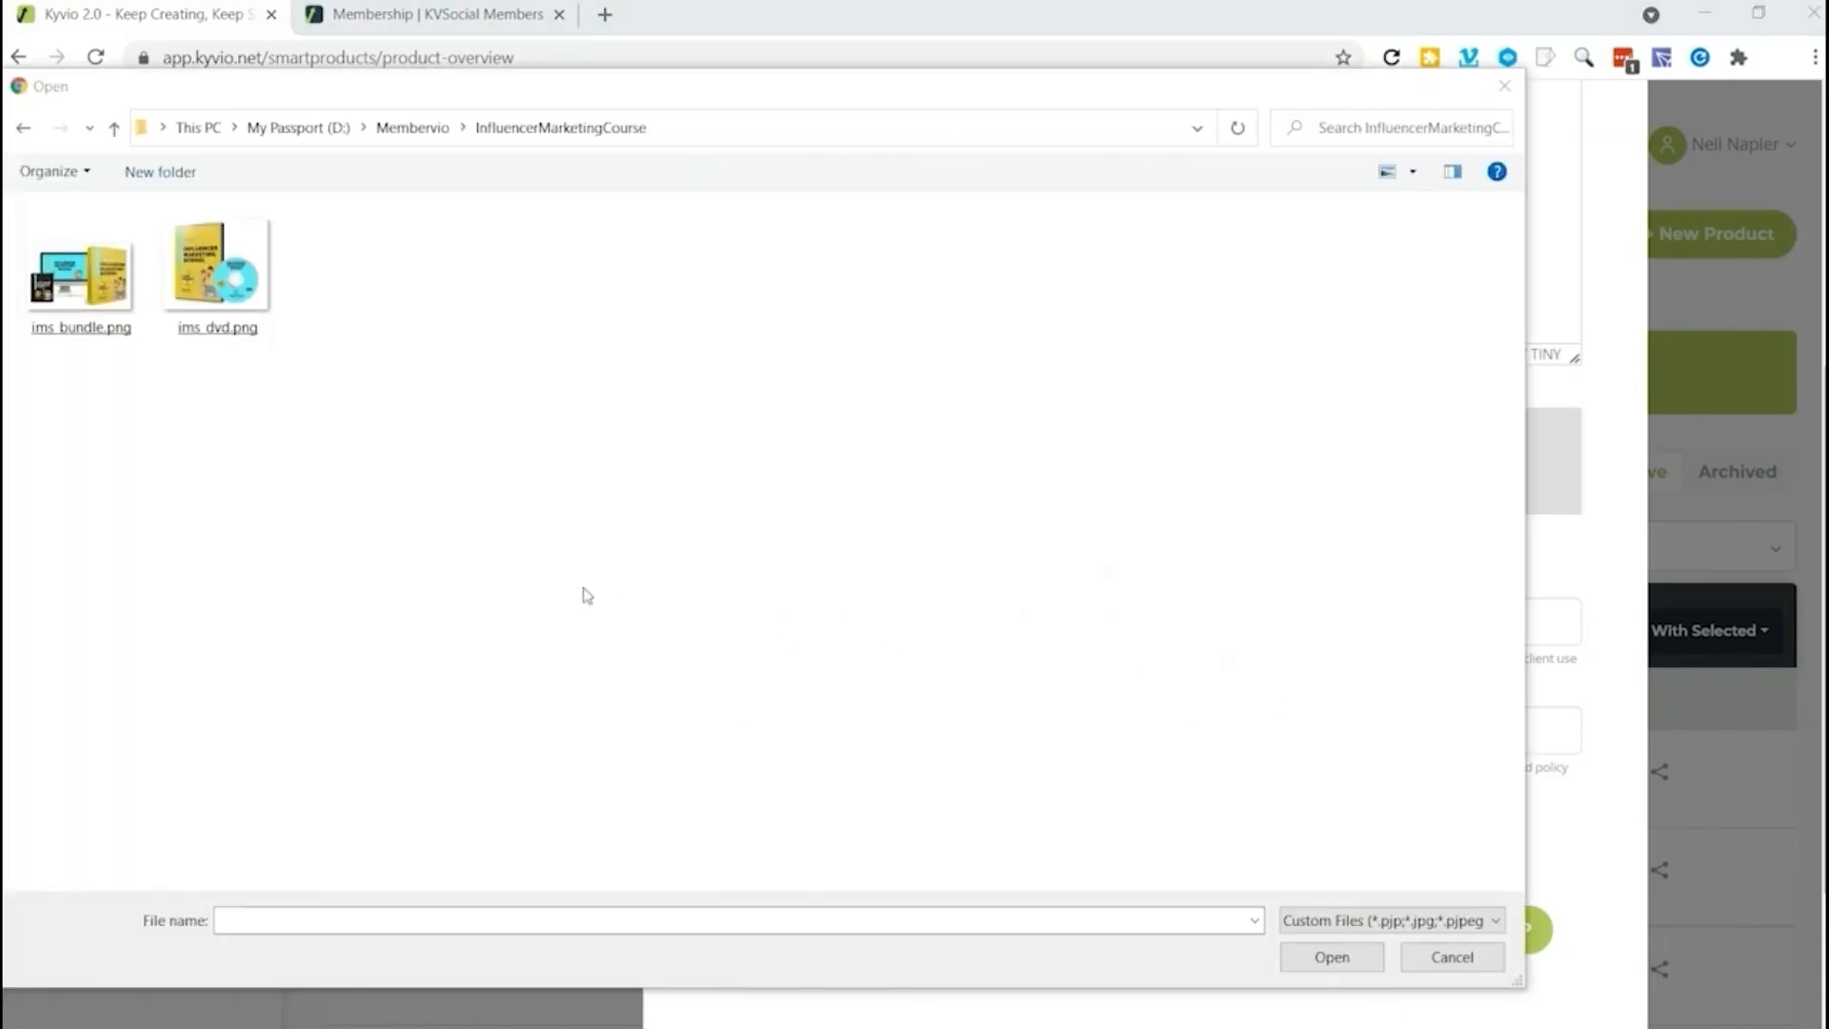
{"action": "double_click", "coordinate": [81, 276]}
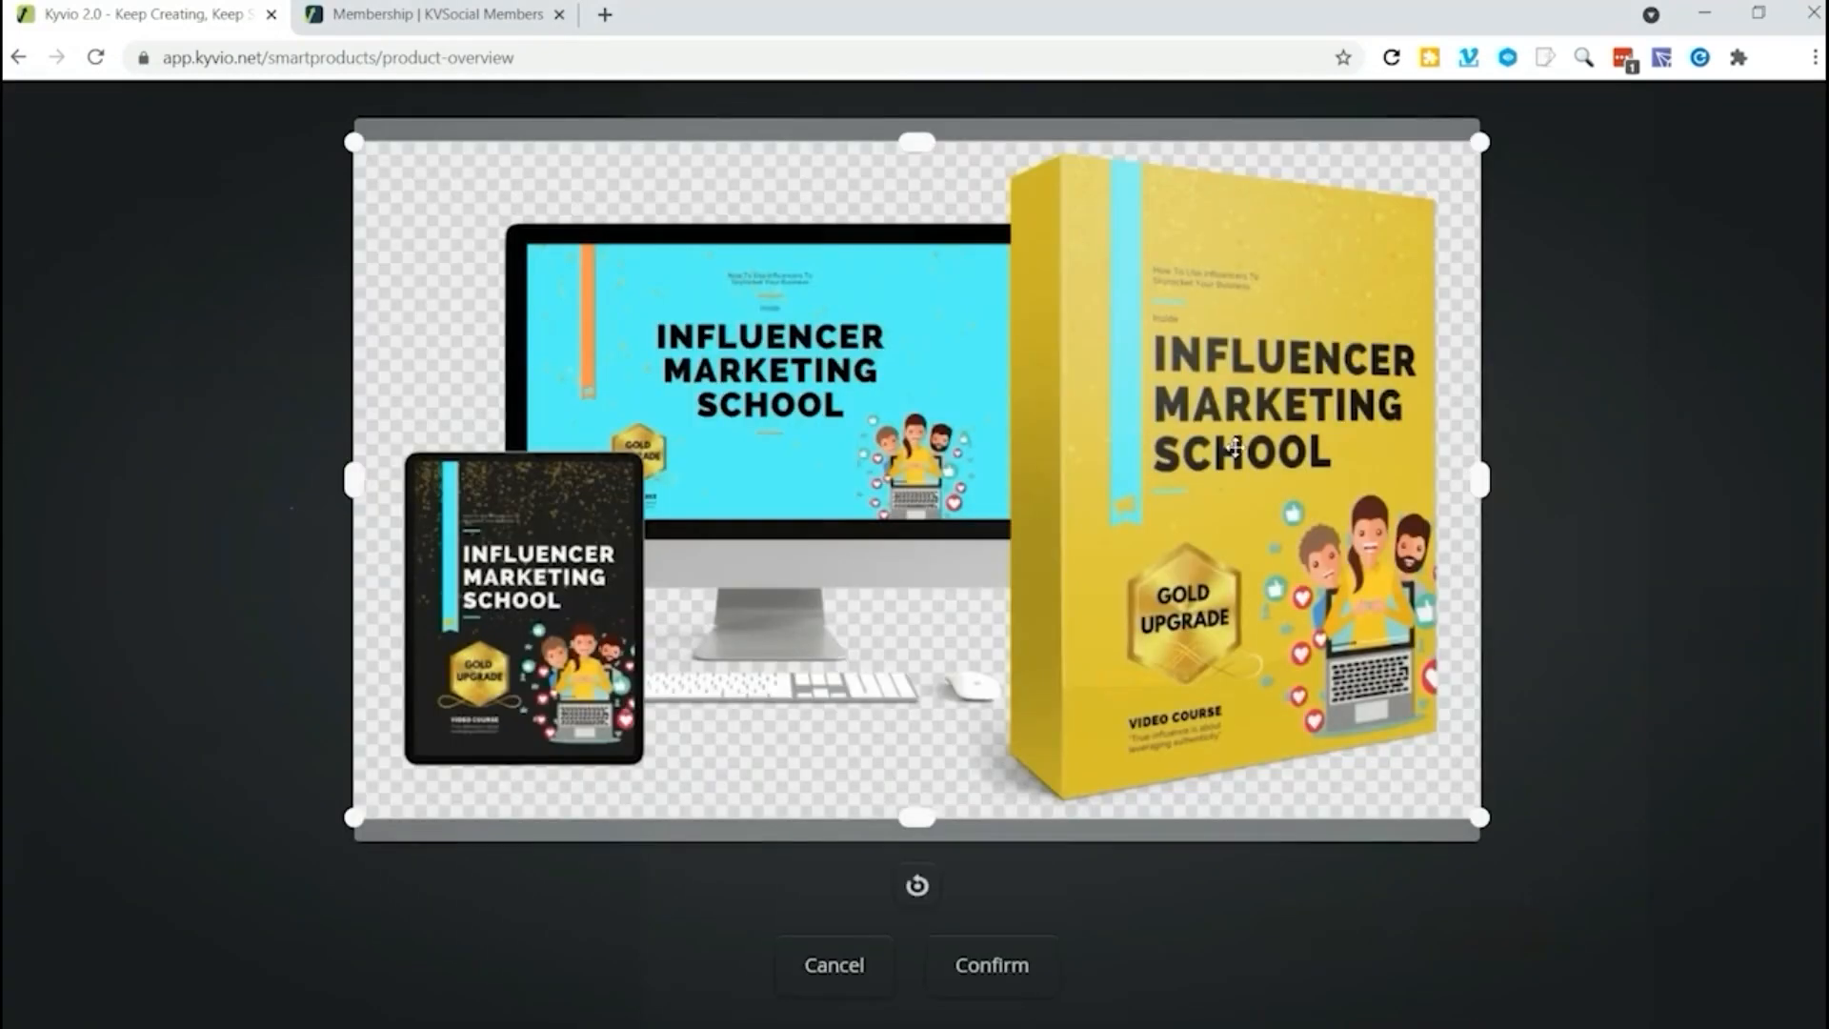
{"action": "left_click_drag", "start_coordinate": [1479, 482], "coordinate": [1461, 481]}
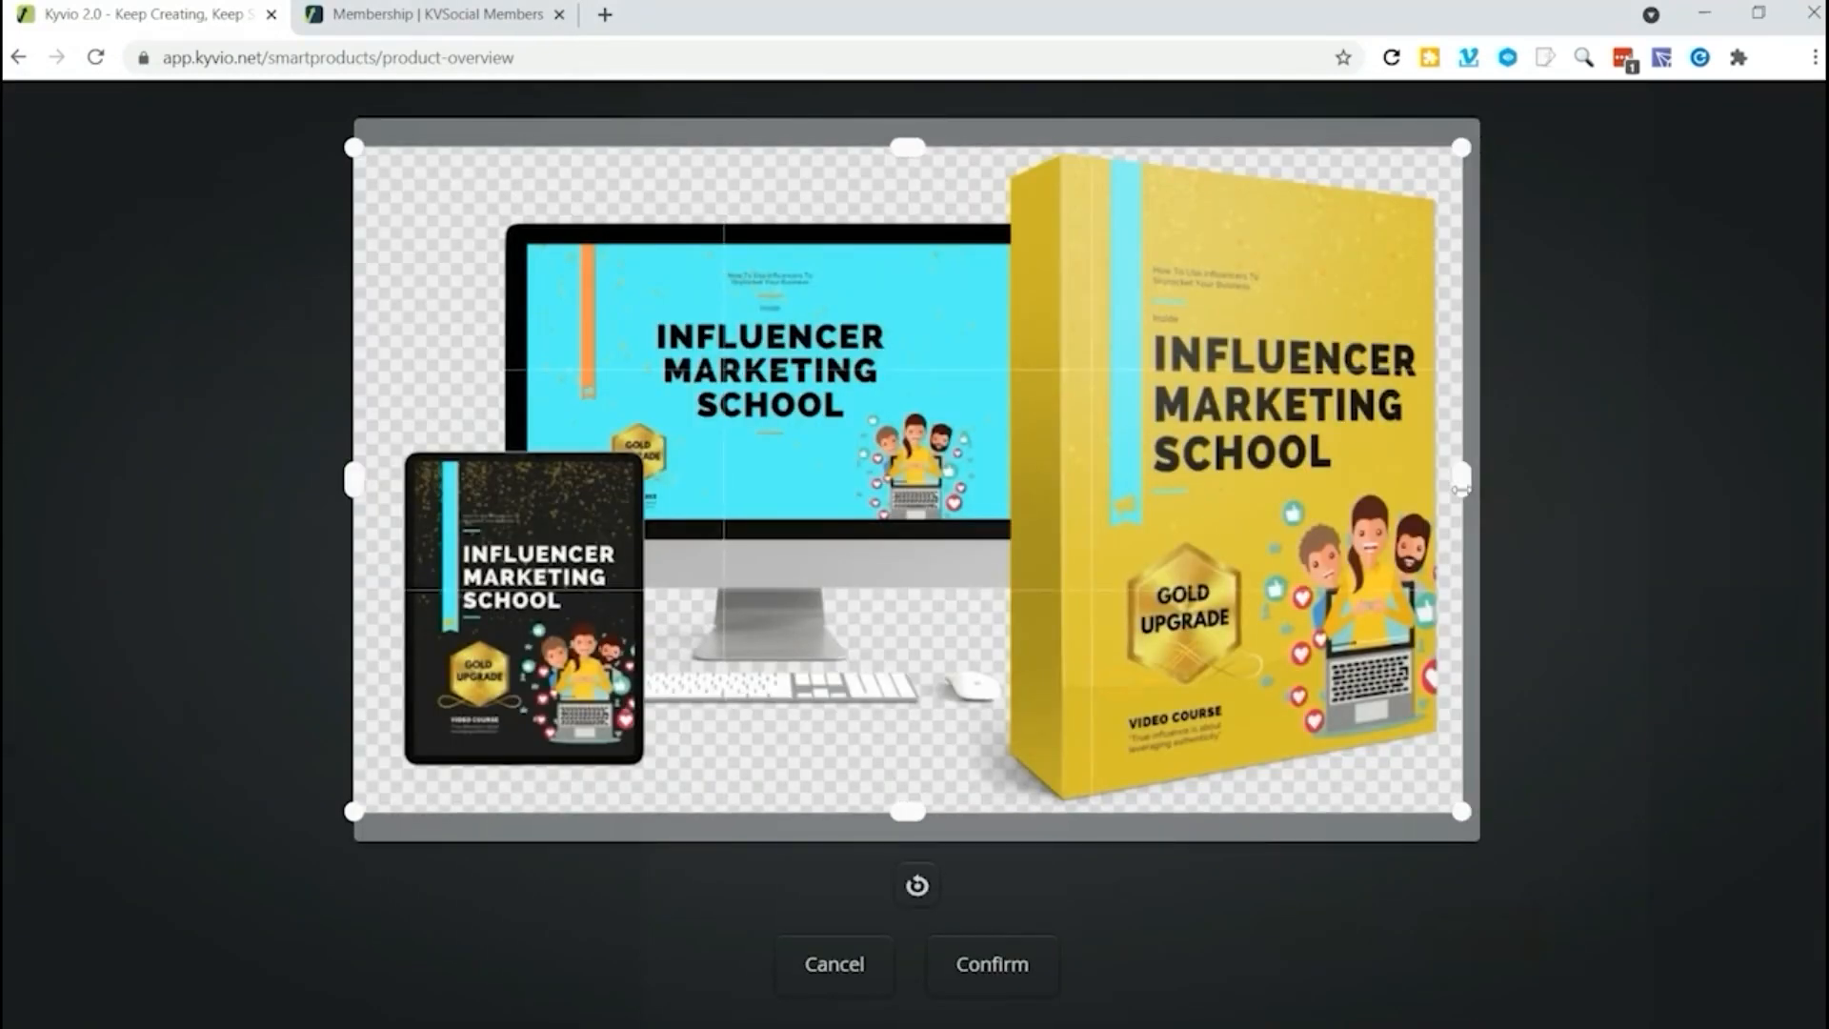
{"action": "left_click_drag", "start_coordinate": [353, 478], "coordinate": [372, 478]}
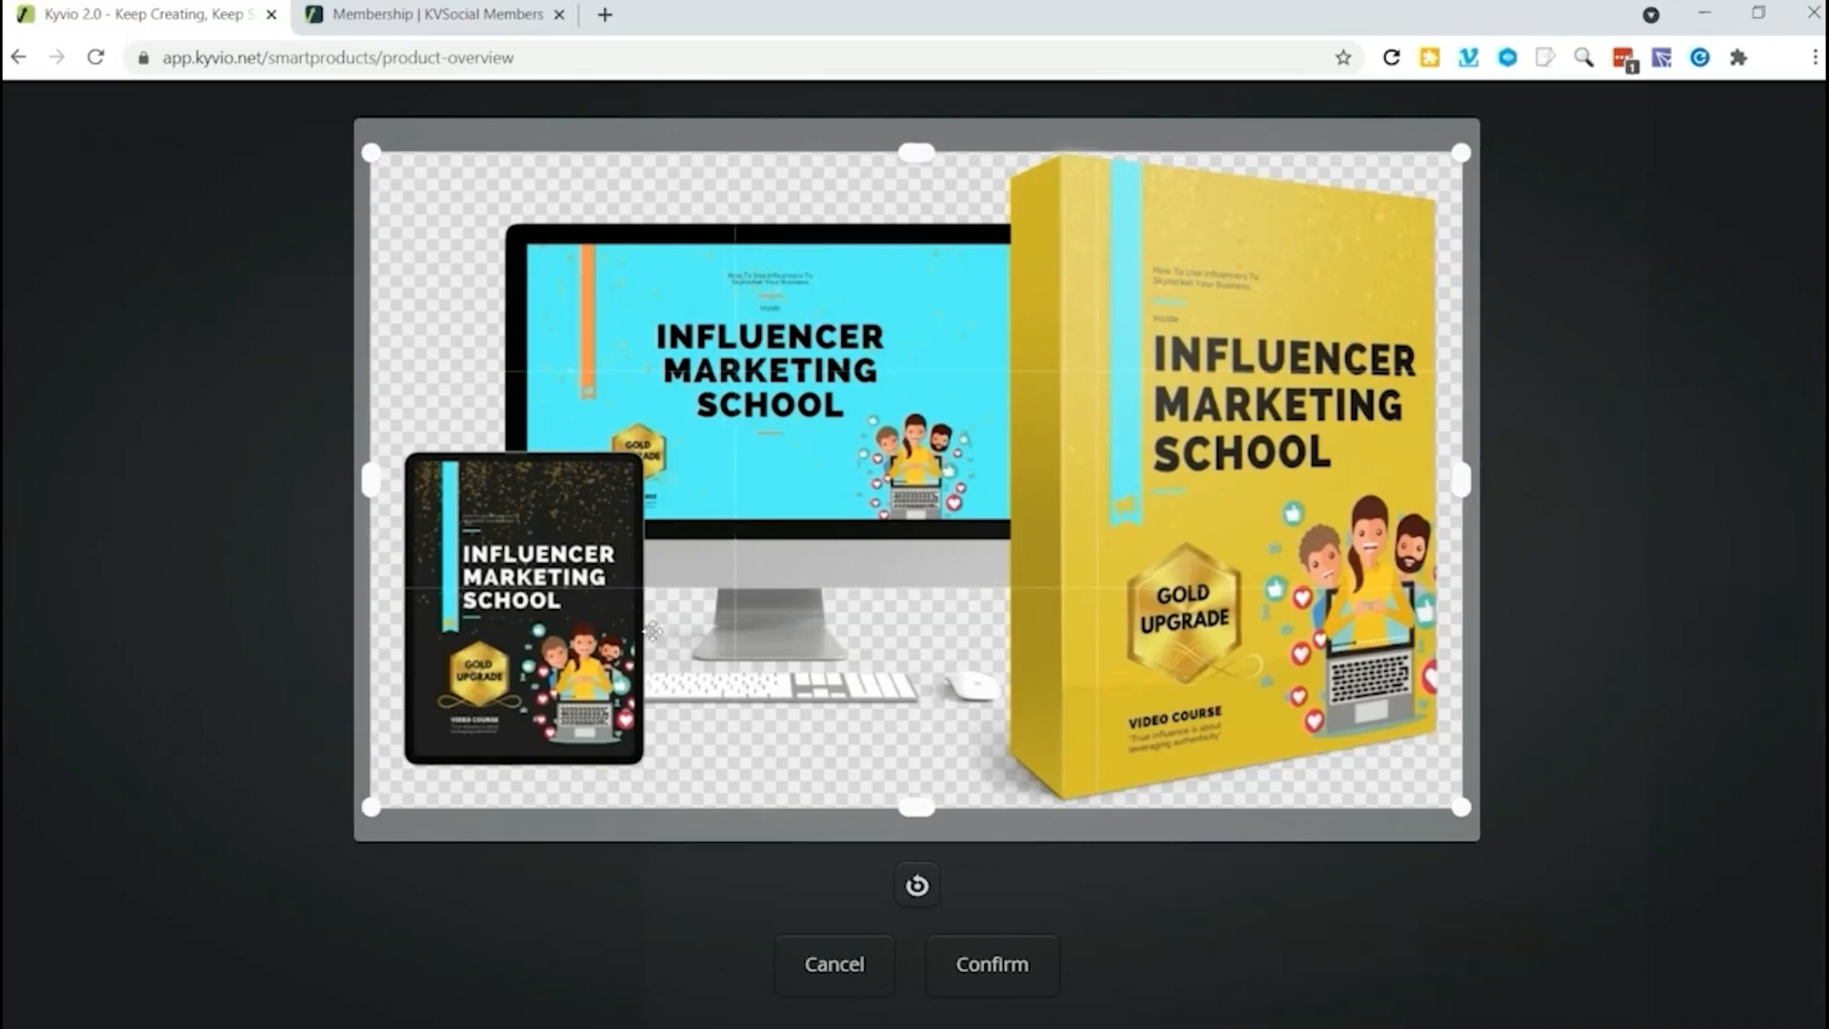
{"action": "left_click", "coordinate": [1002, 968]}
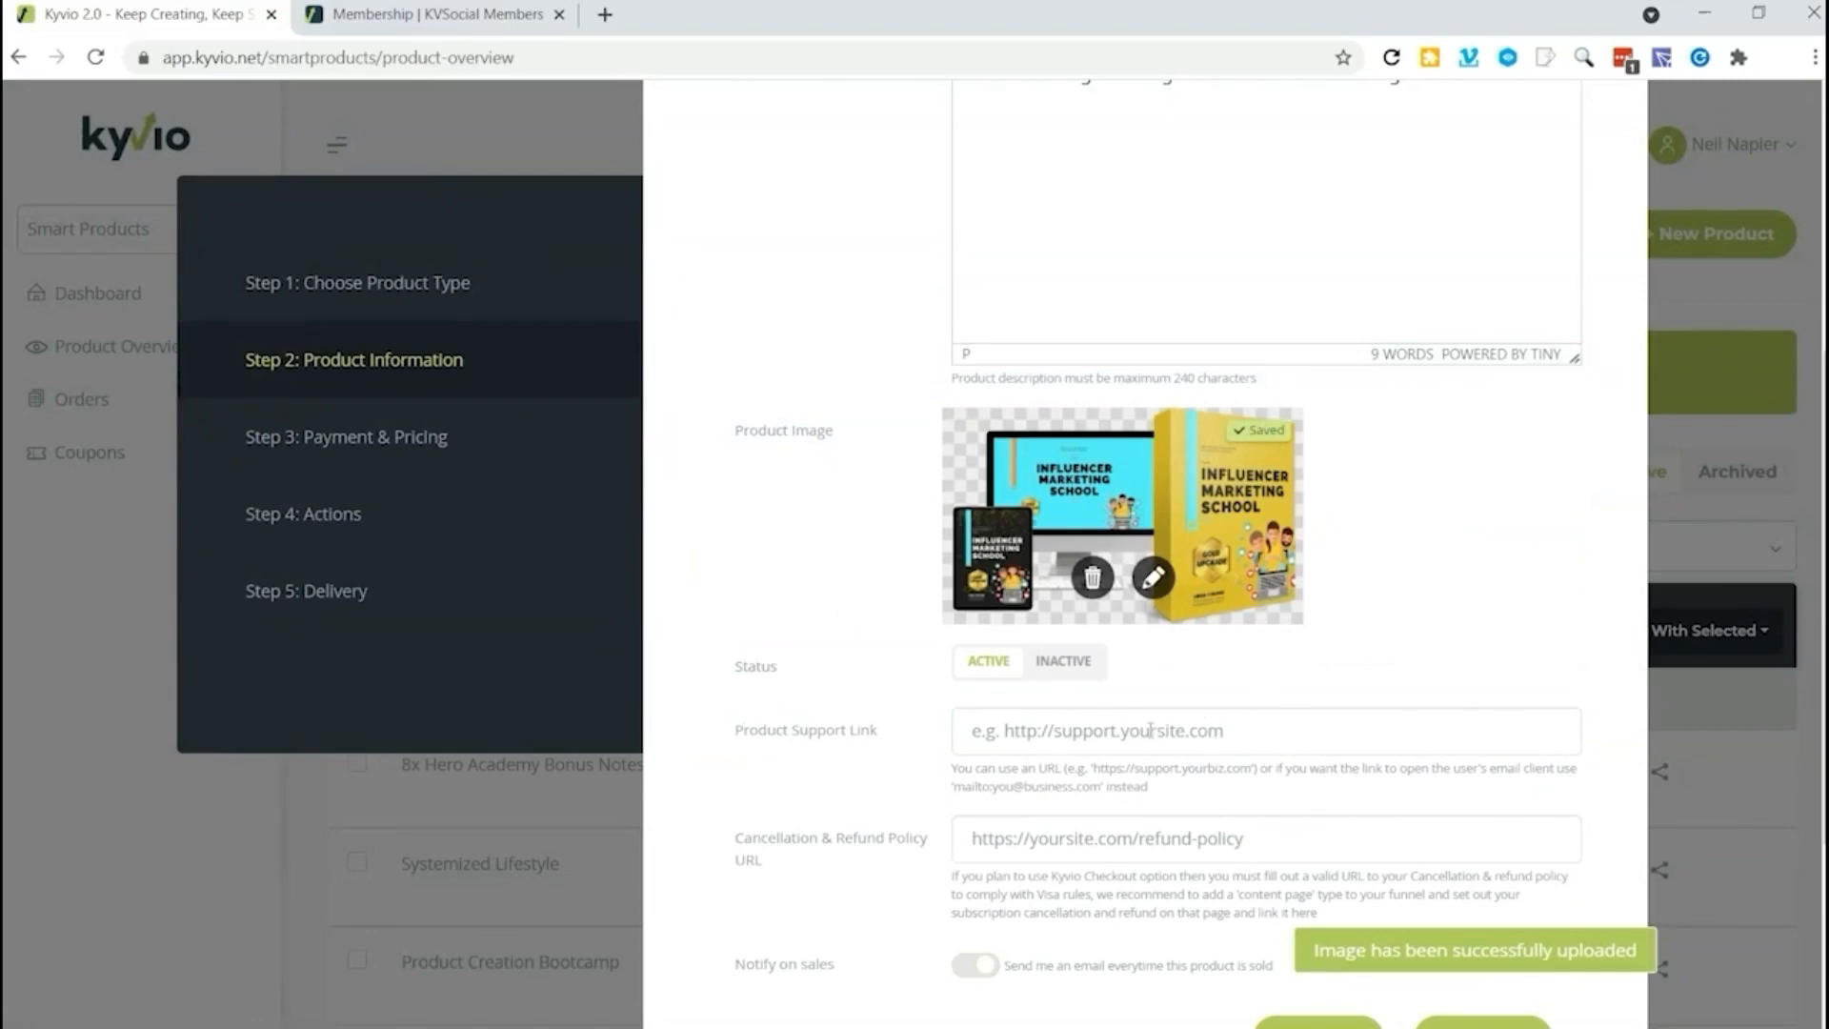
{"action": "scroll", "coordinate": [1181, 821], "scroll_direction": "down", "scroll_amount": 3}
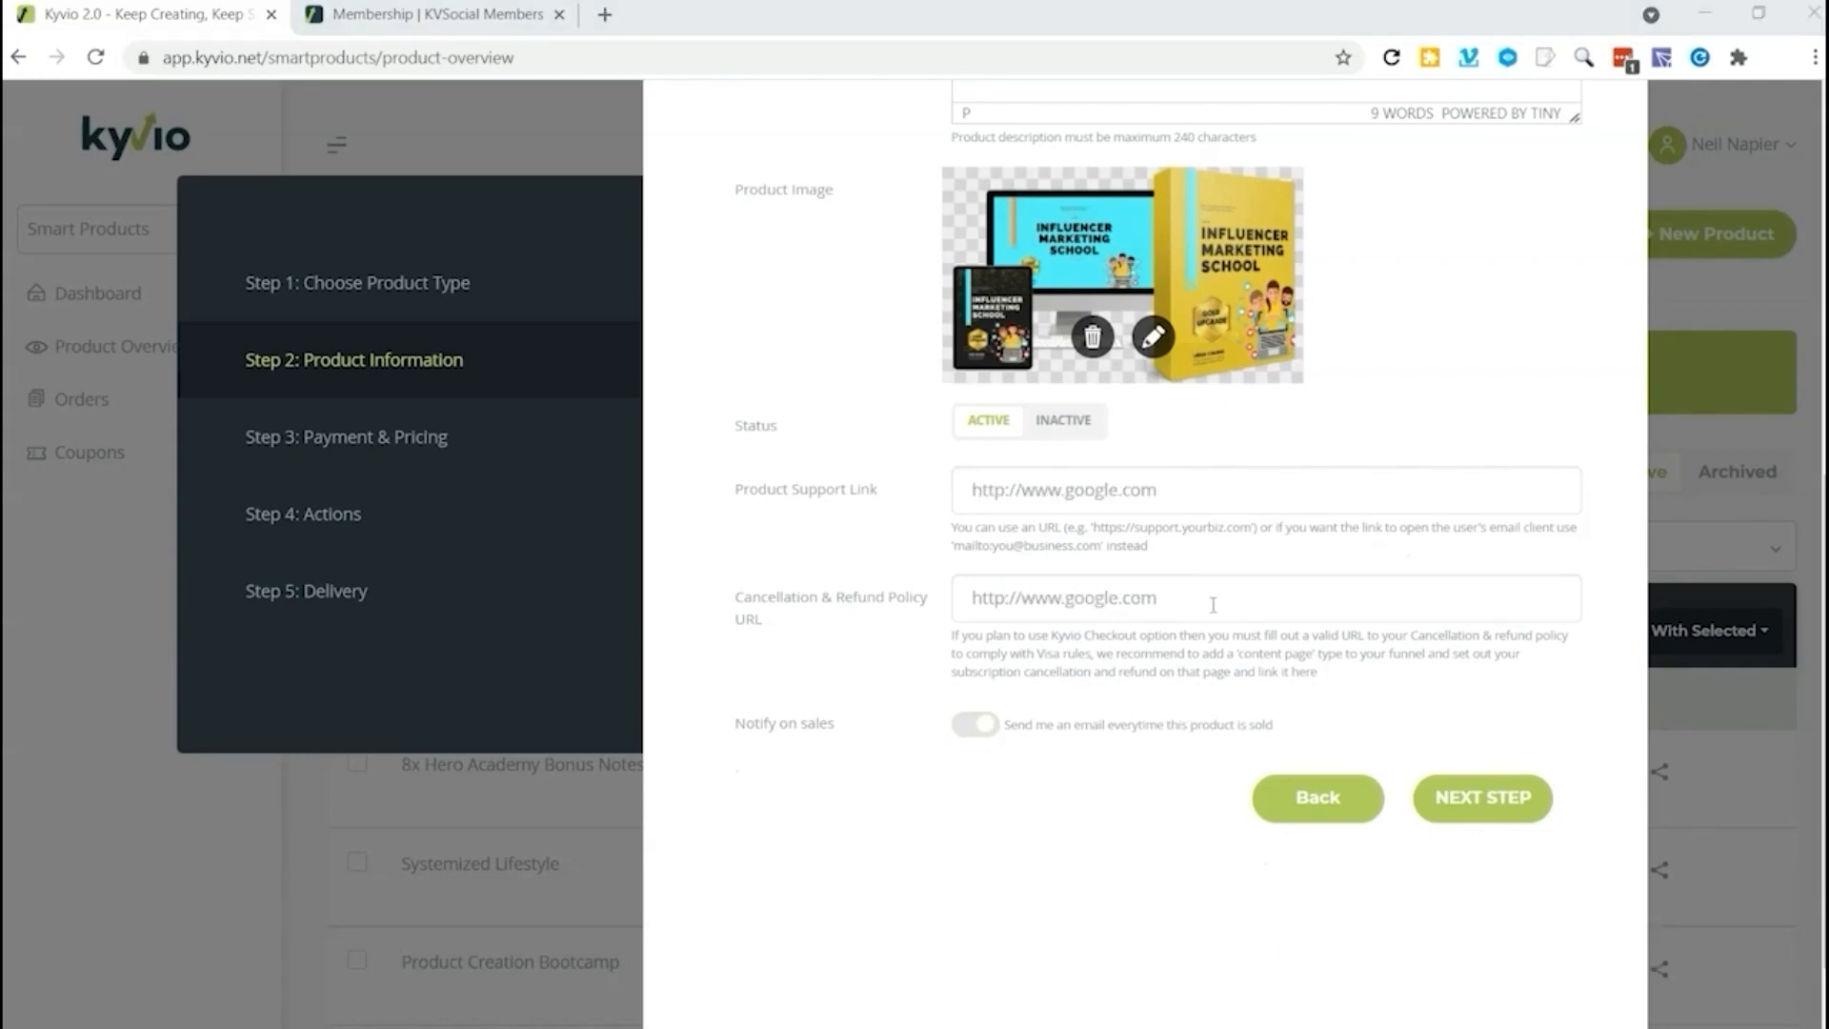
{"action": "left_click", "coordinate": [1477, 802]}
{"action": "left_click", "coordinate": [1477, 803]}
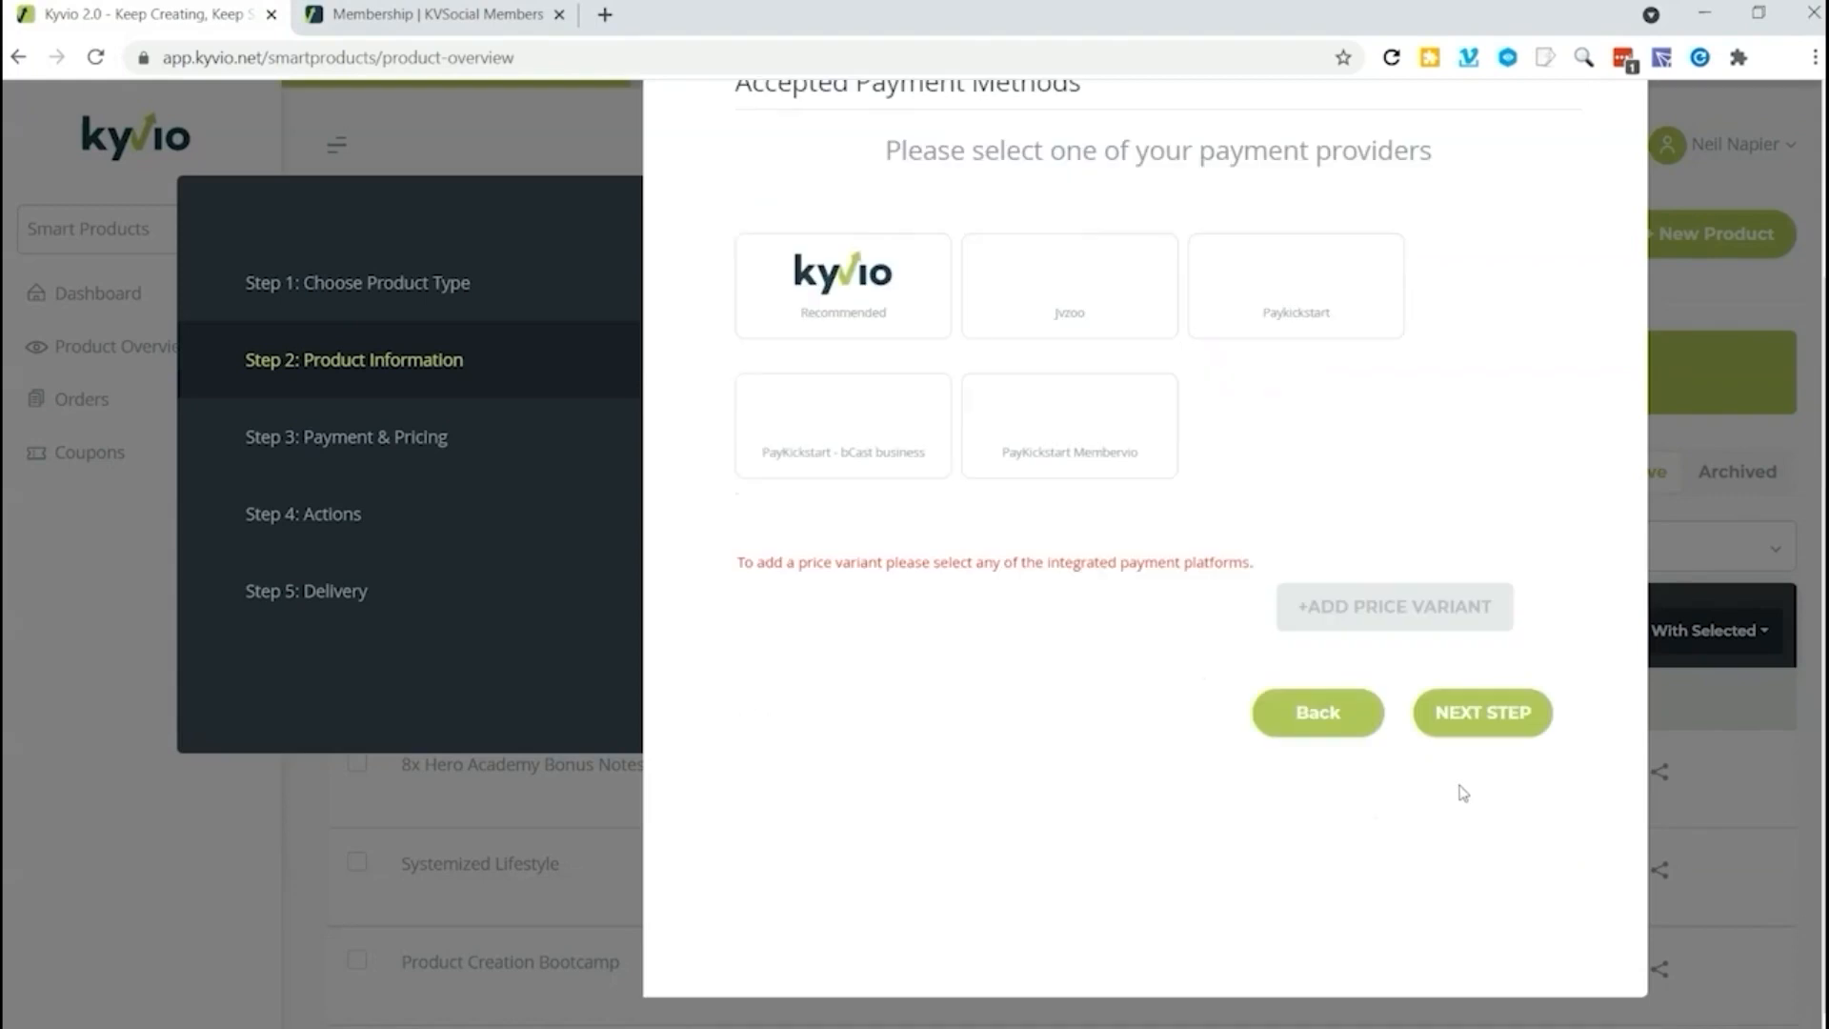
Step: Choose Kyvio as the payment provider for the product
{"action": "scroll", "coordinate": [1291, 733], "scroll_direction": "up", "scroll_amount": 3}
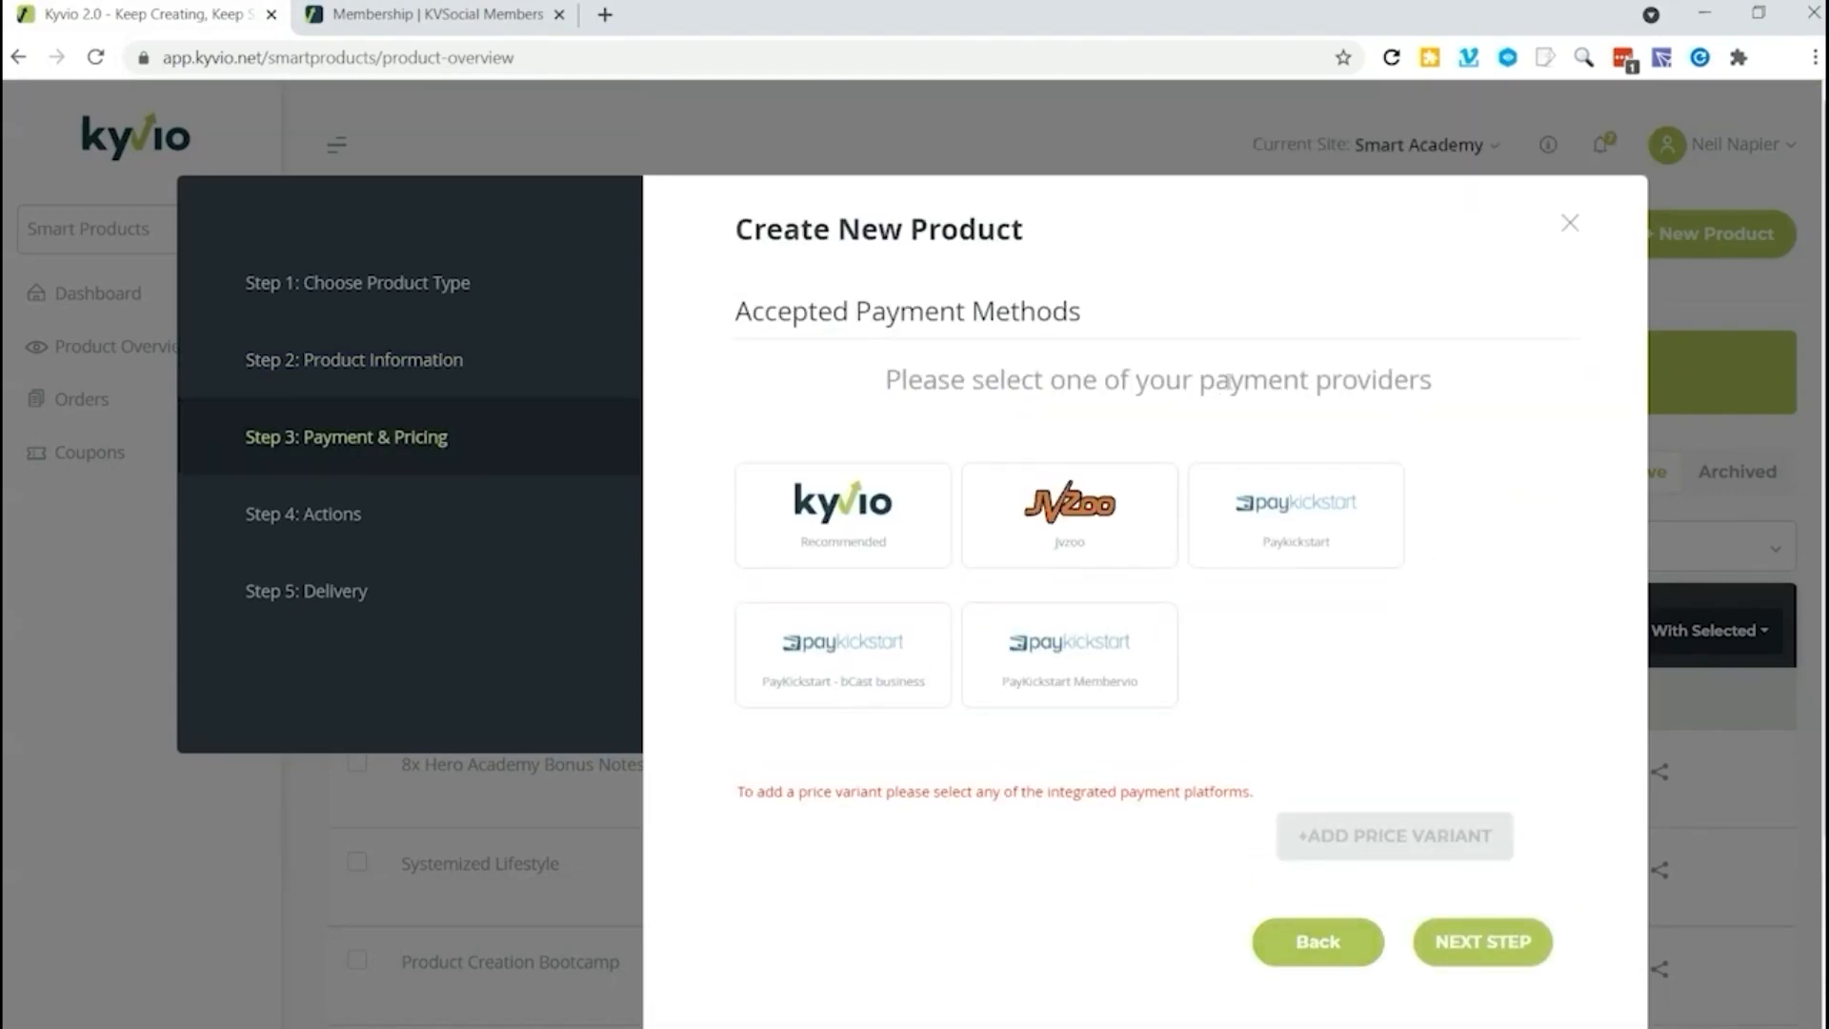
{"action": "left_click", "coordinate": [914, 538]}
{"action": "scroll", "coordinate": [1062, 657], "scroll_direction": "down", "scroll_amount": 1}
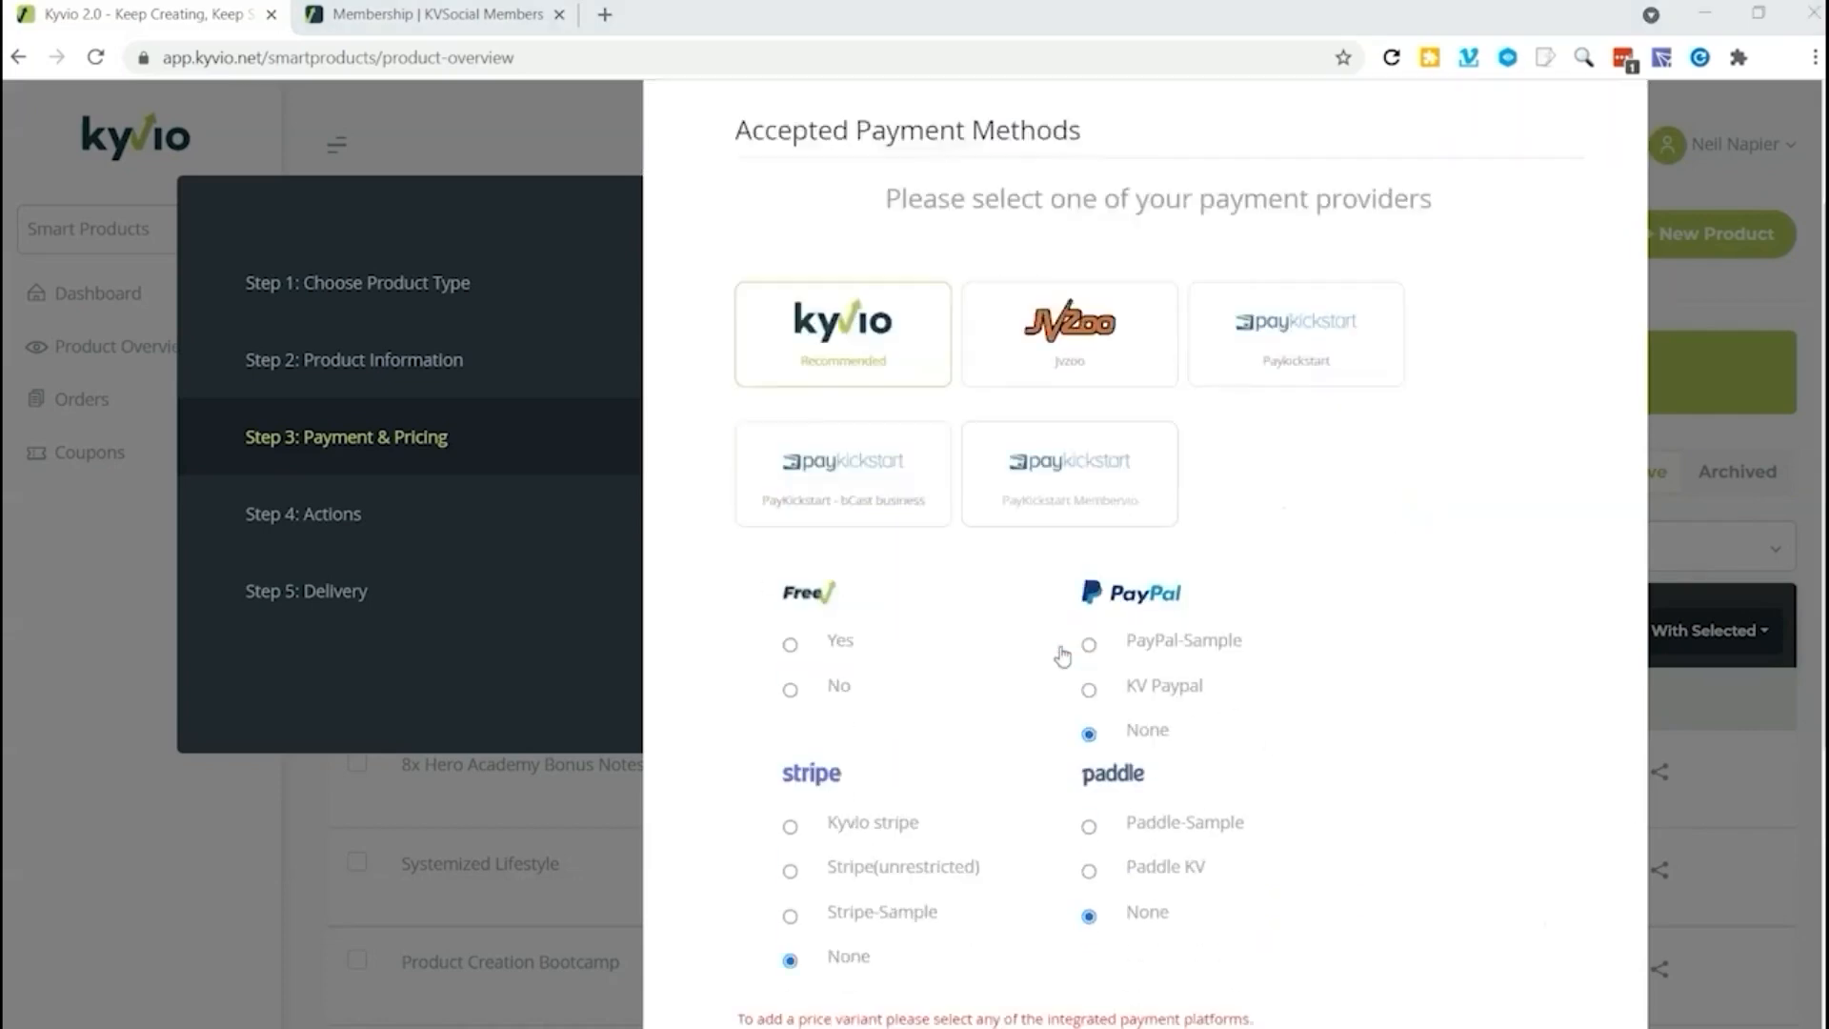
{"action": "scroll", "coordinate": [1062, 658], "scroll_direction": "down", "scroll_amount": 2}
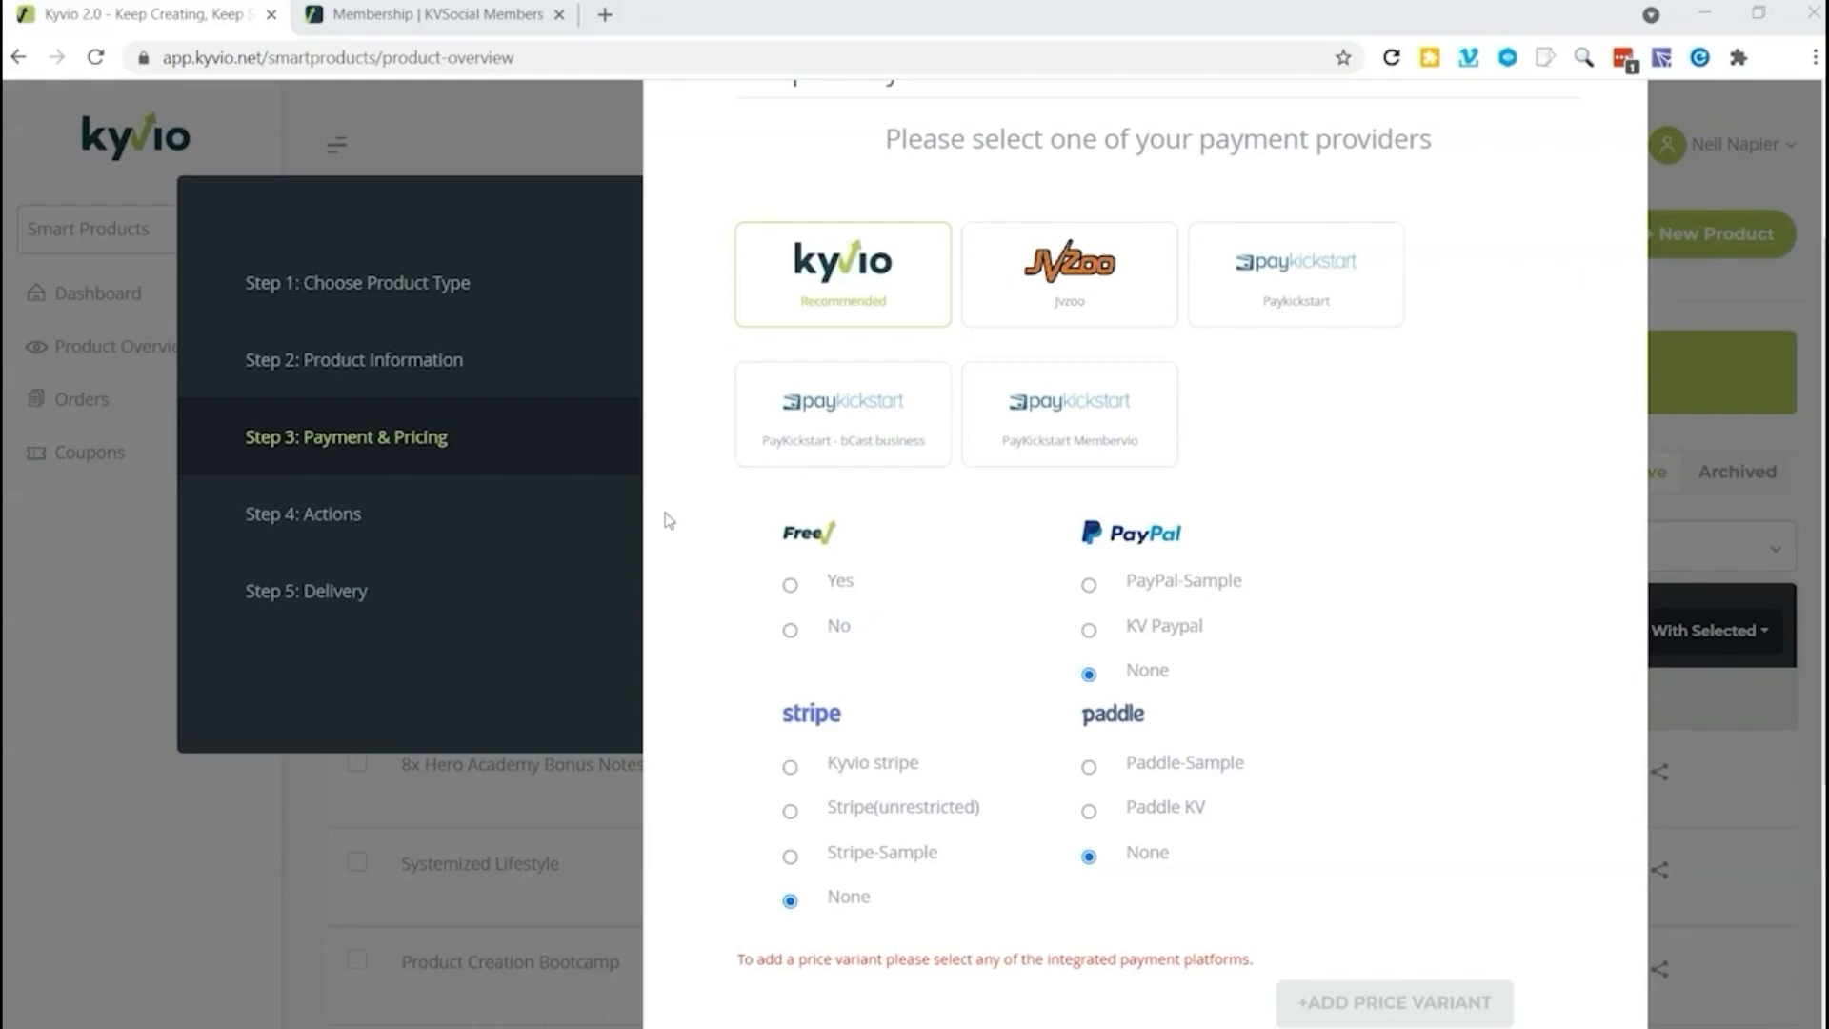
Step: Make the product free, add a price variant and try to continue to the actions step
{"action": "left_click", "coordinate": [796, 583]}
{"action": "scroll", "coordinate": [1408, 776], "scroll_direction": "down", "scroll_amount": 3}
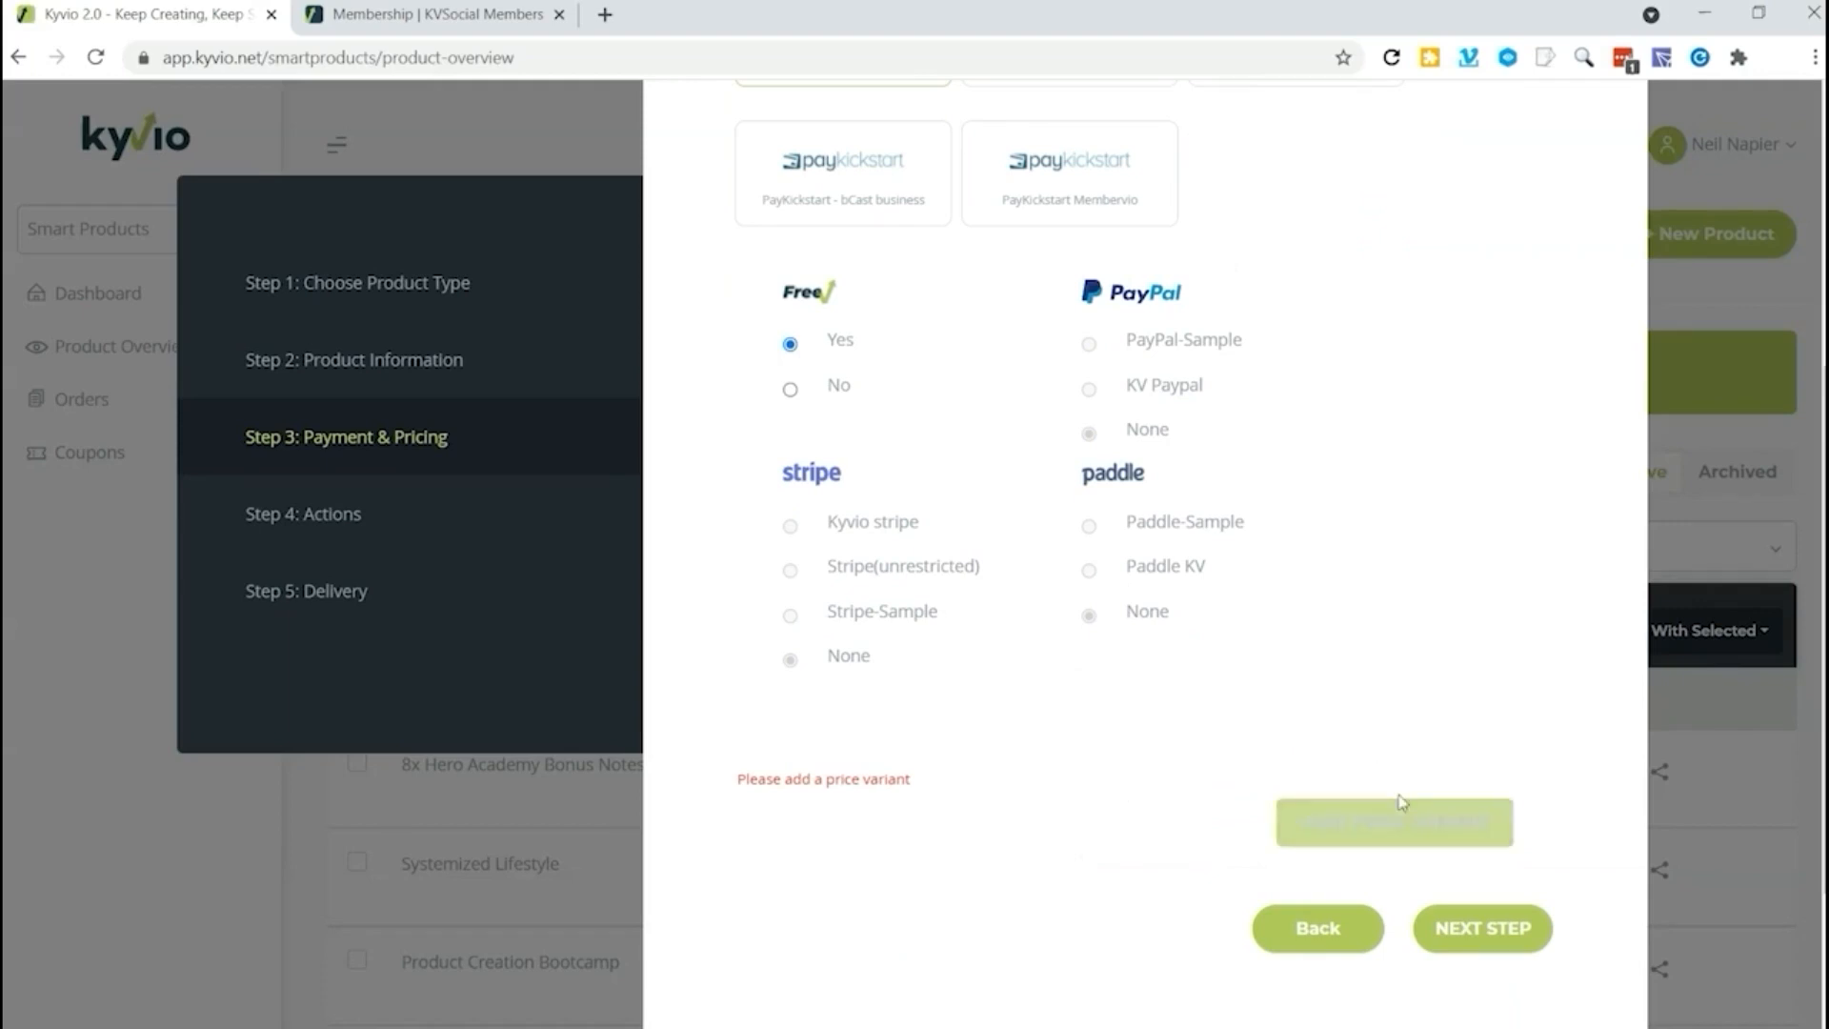
{"action": "left_click", "coordinate": [1408, 827]}
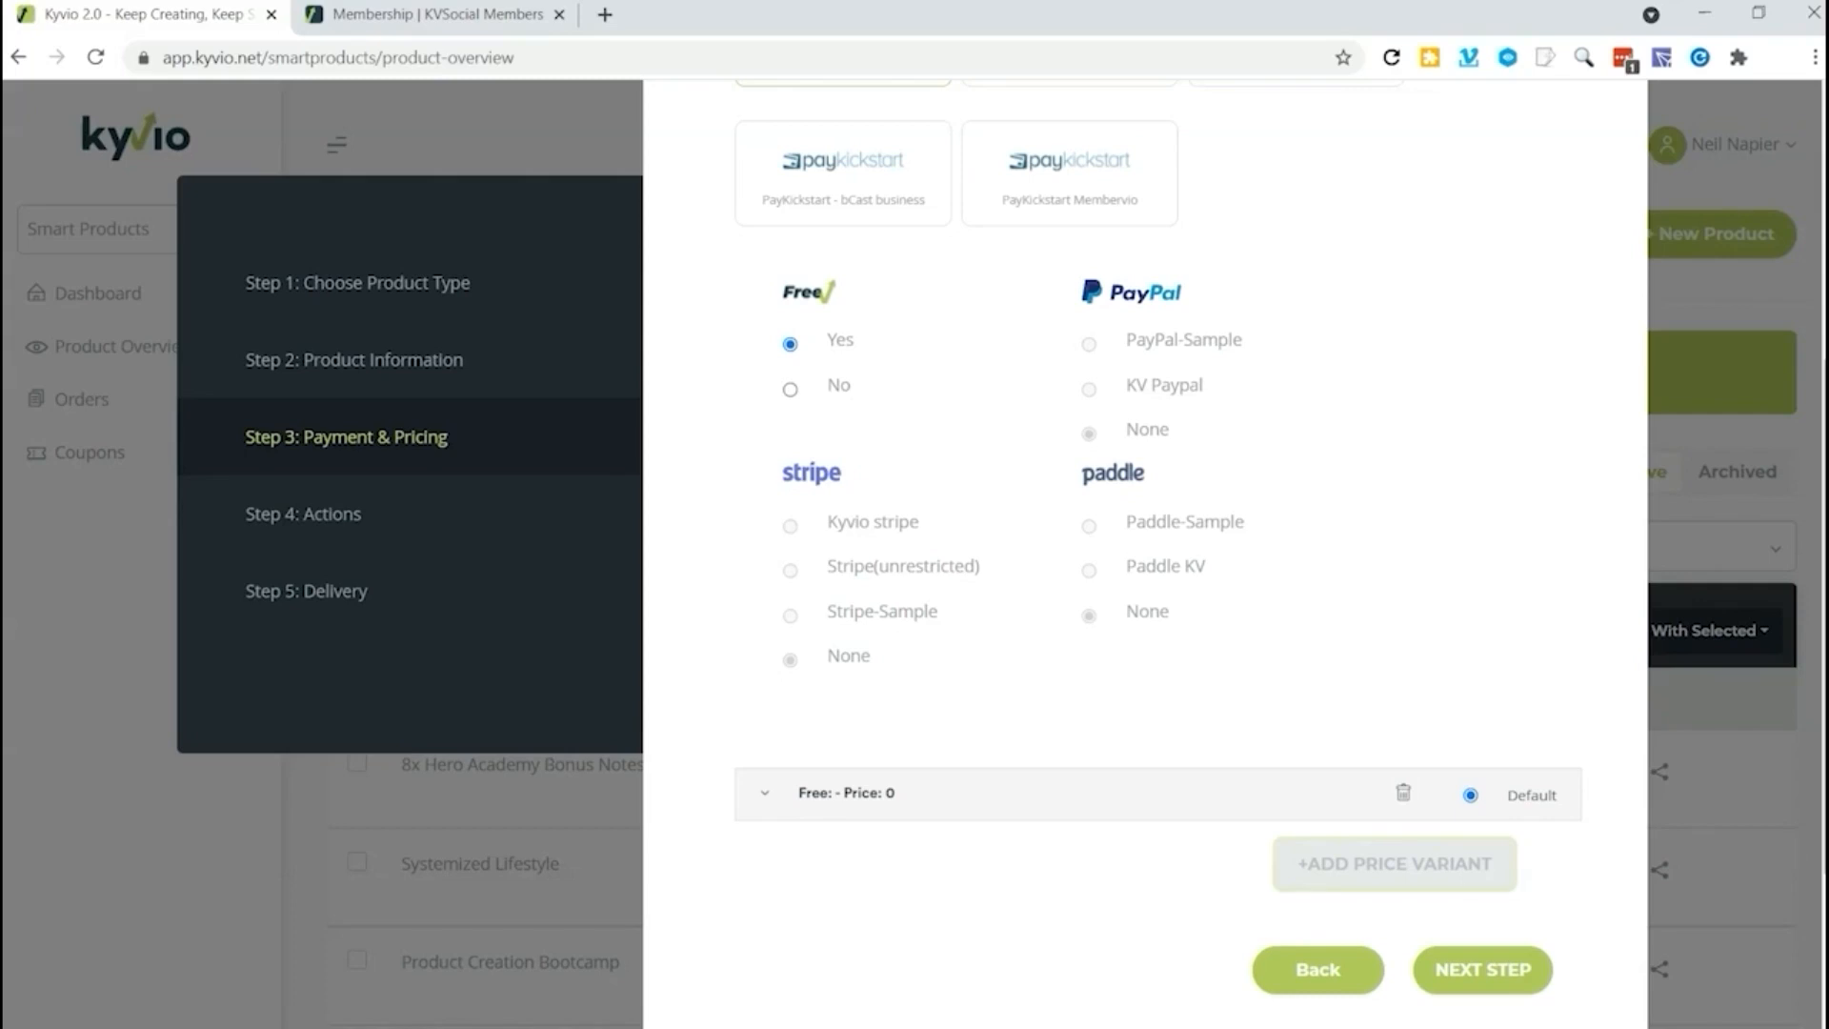
{"action": "left_click", "coordinate": [1478, 968]}
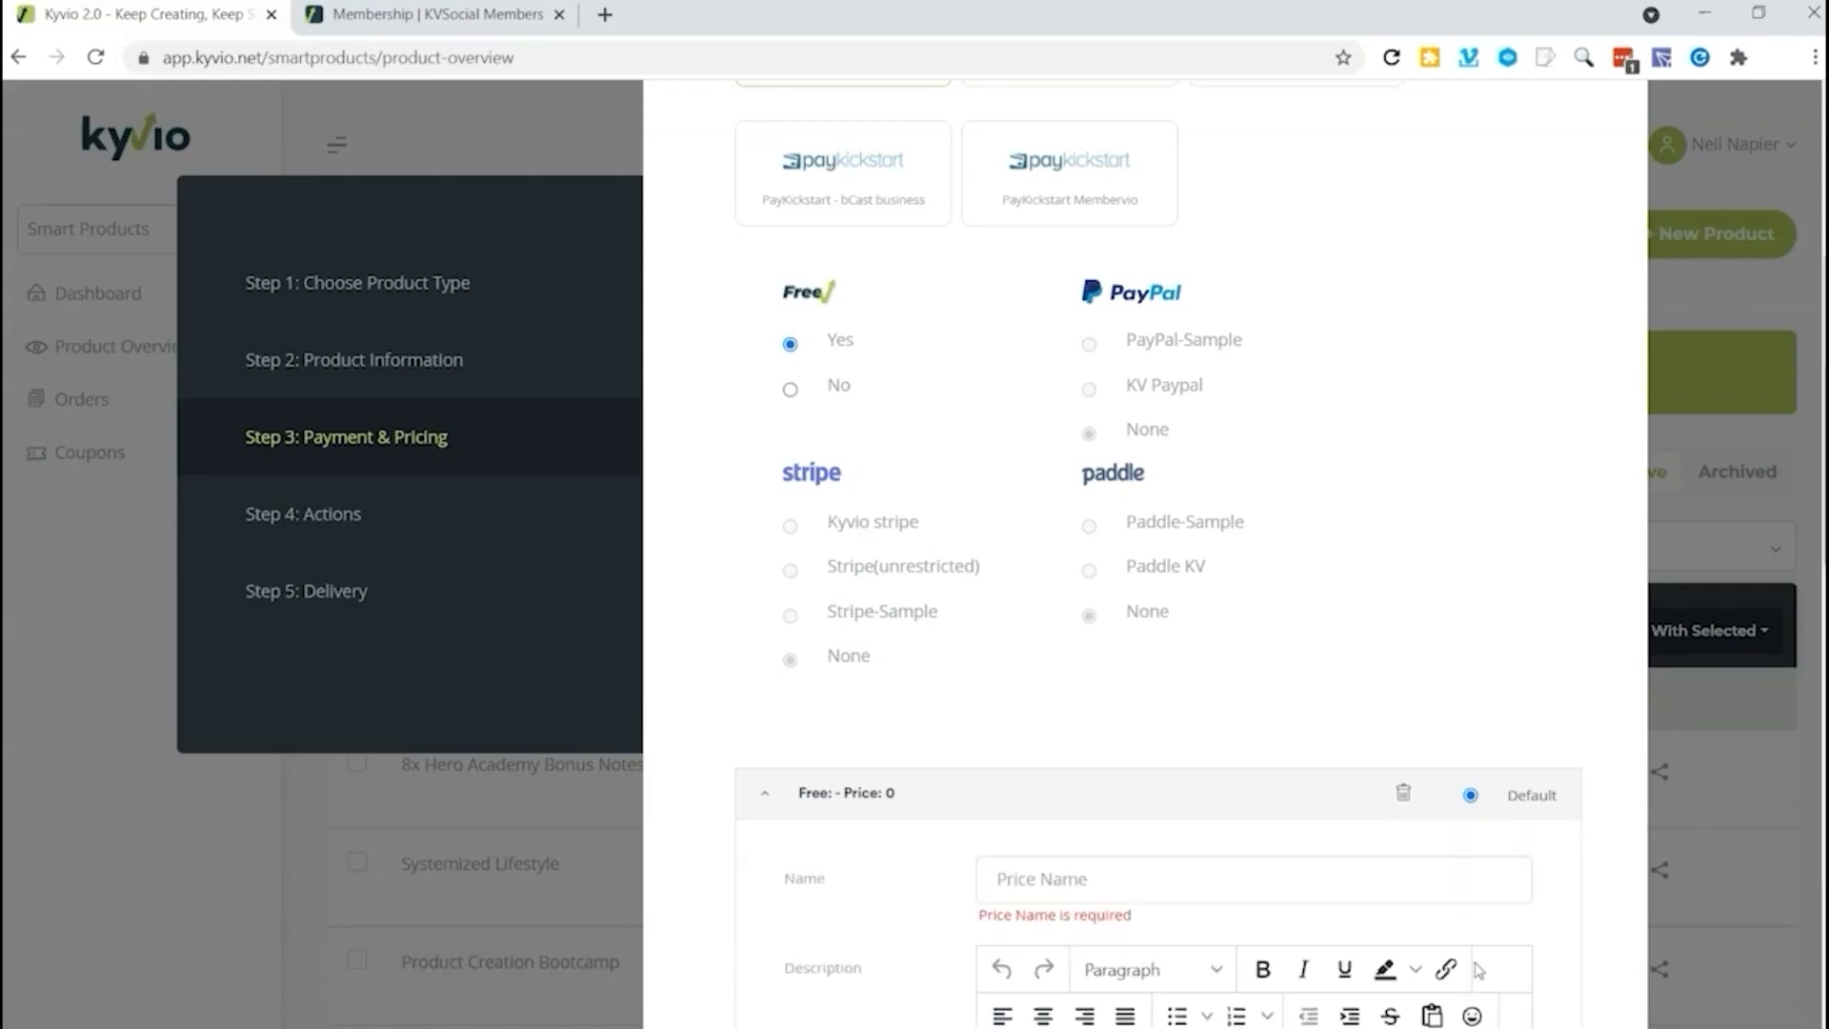
Step: Name the price variant "Free" and give it the description "No charge"
{"action": "scroll", "coordinate": [1160, 880], "scroll_direction": "down", "scroll_amount": 3}
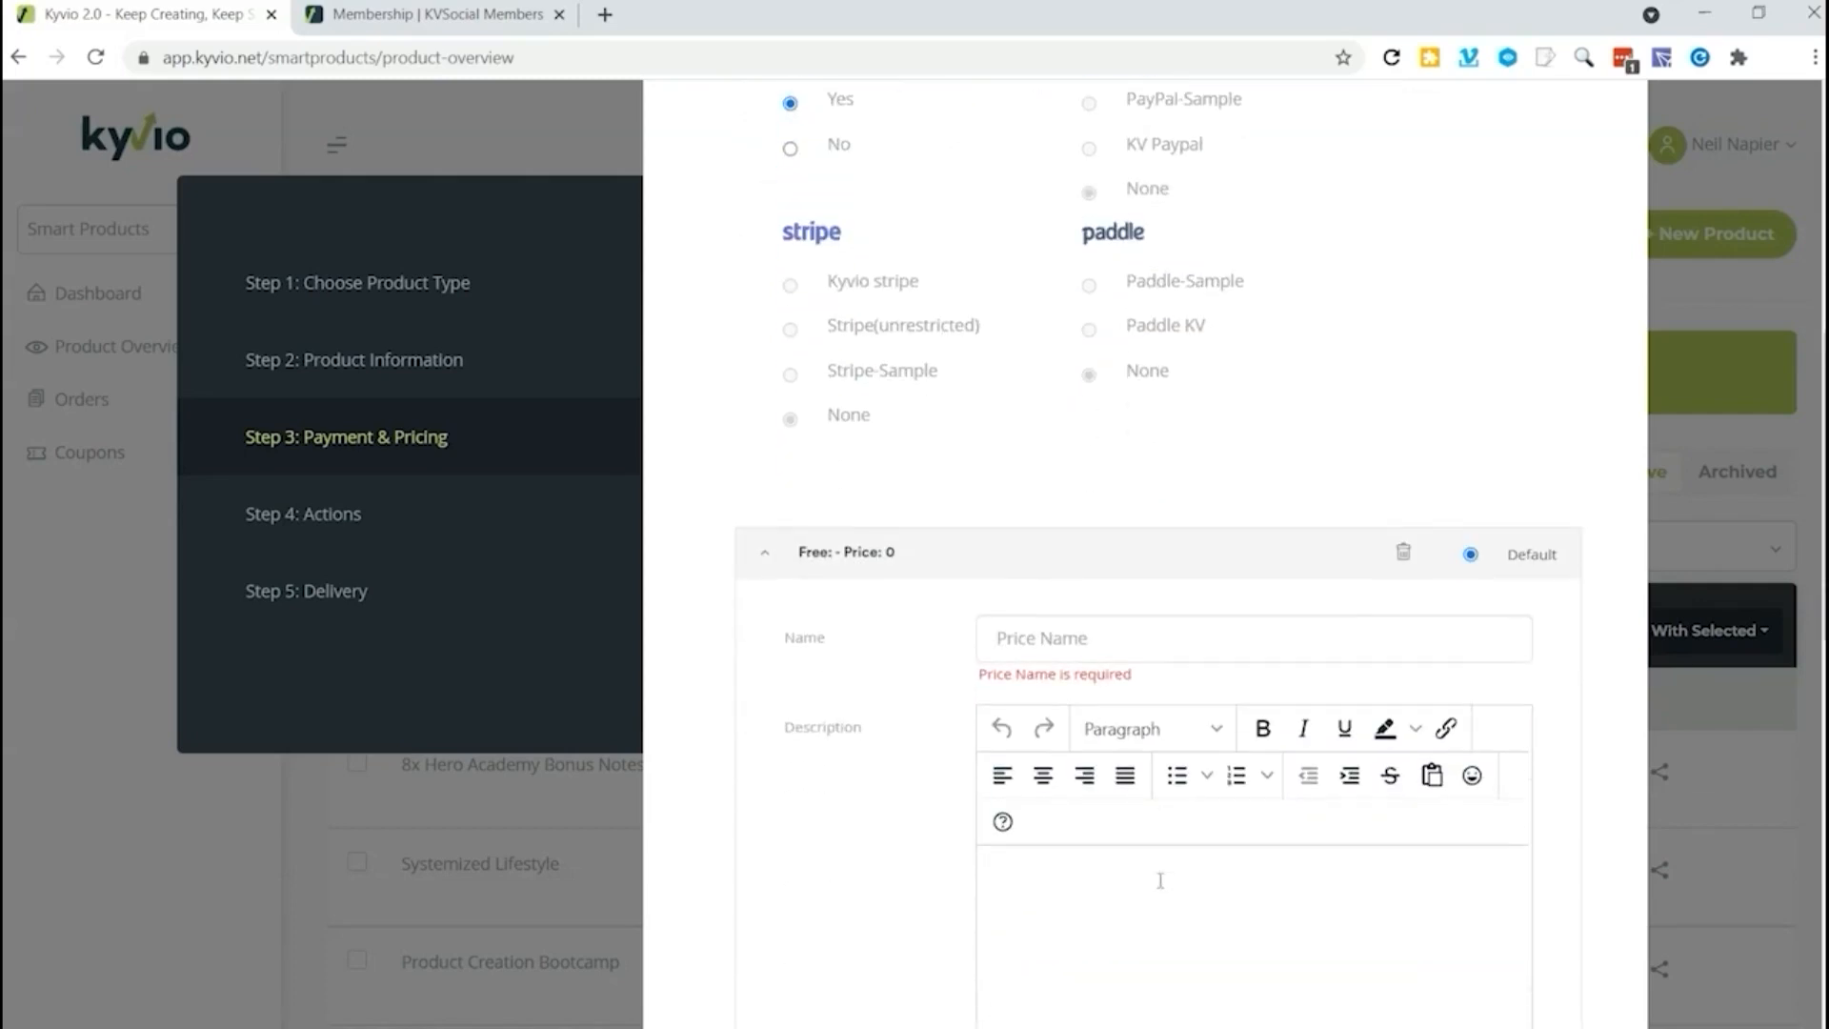
{"action": "left_click", "coordinate": [1081, 638]}
{"action": "type", "text": "Free"}
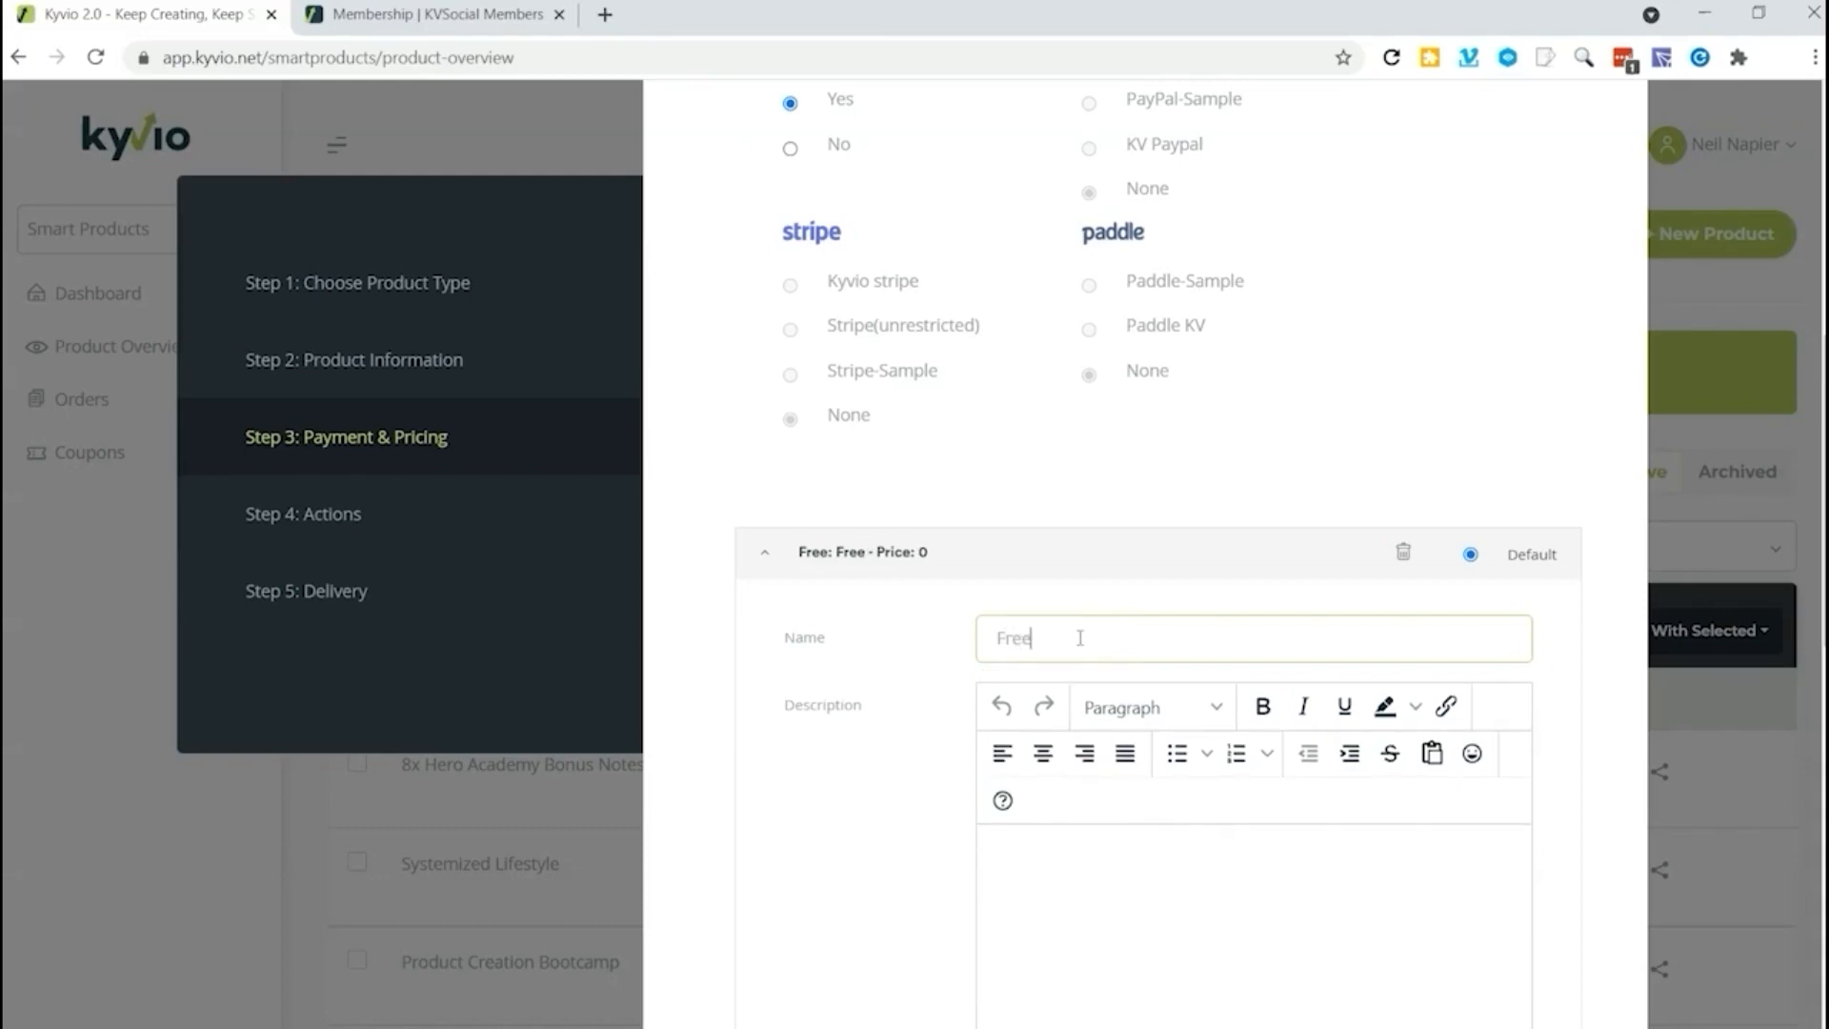
{"action": "key", "text": "Tab"}
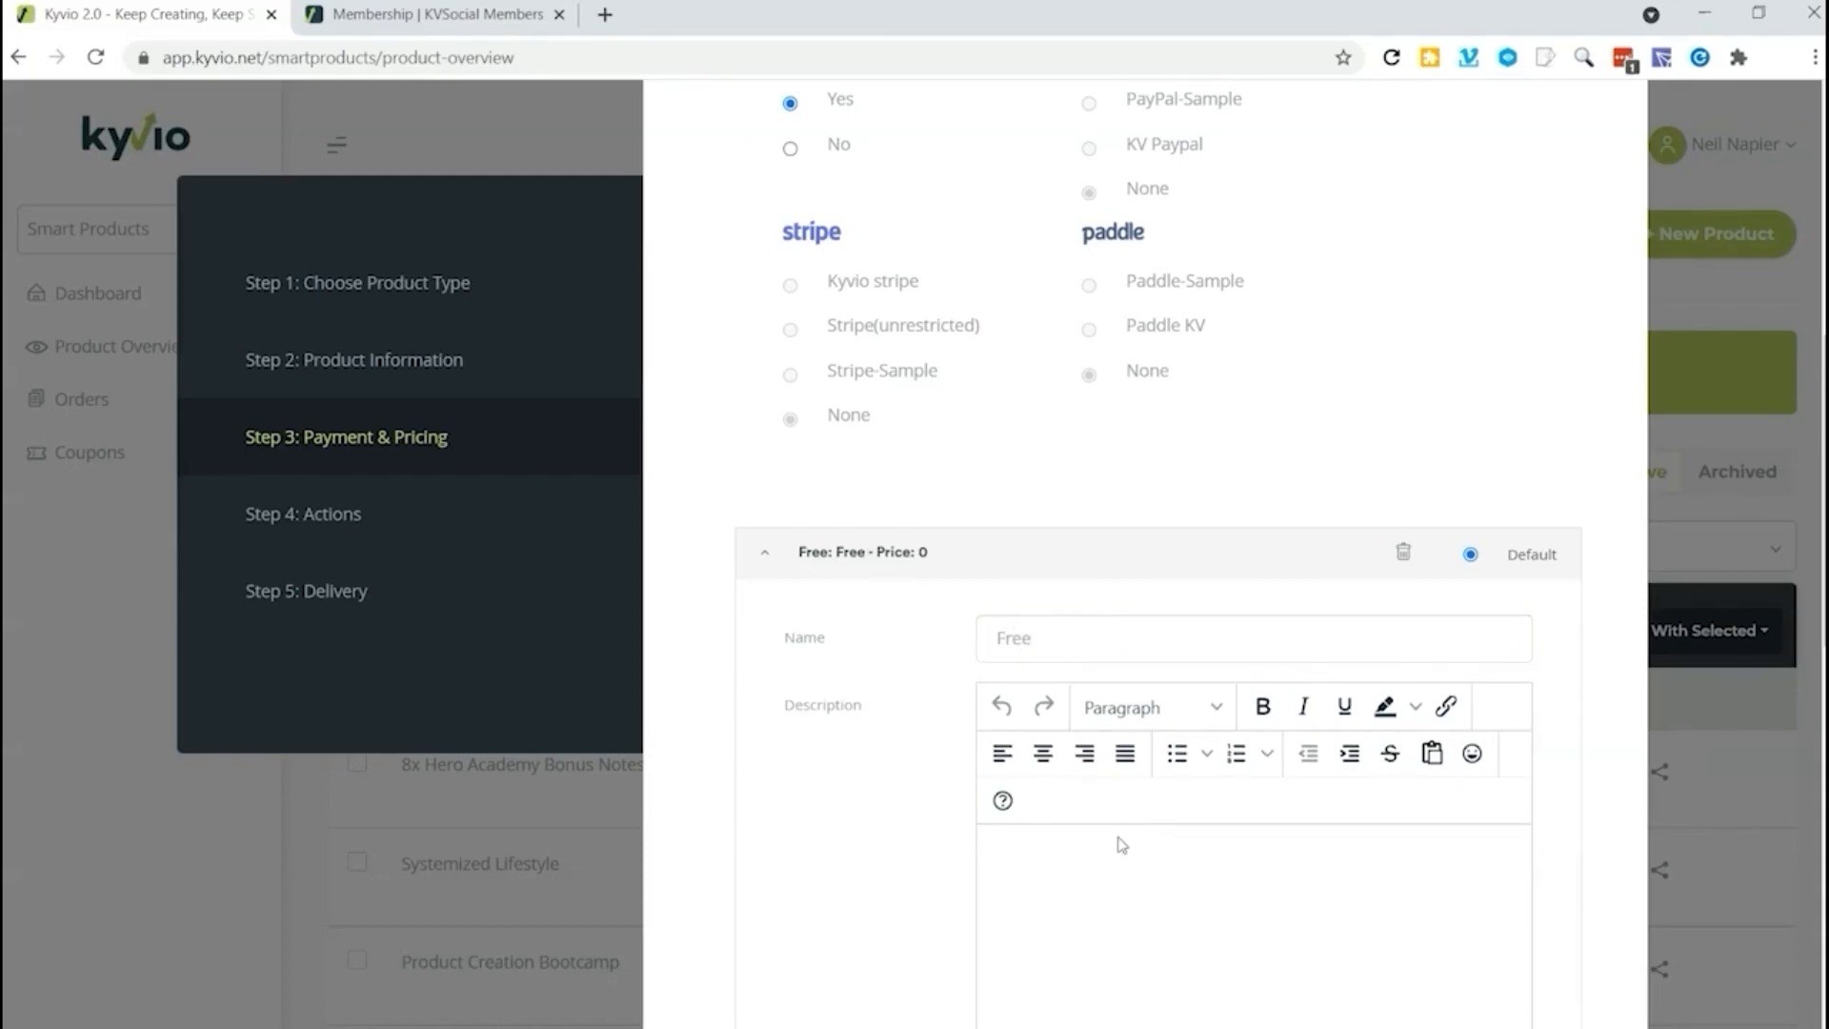
{"action": "type", "text": "No charge"}
Step: Choose the enabled ThankYou page as the price variant's thank you page, and continue to the actions step
{"action": "scroll", "coordinate": [1119, 835], "scroll_direction": "down", "scroll_amount": 7}
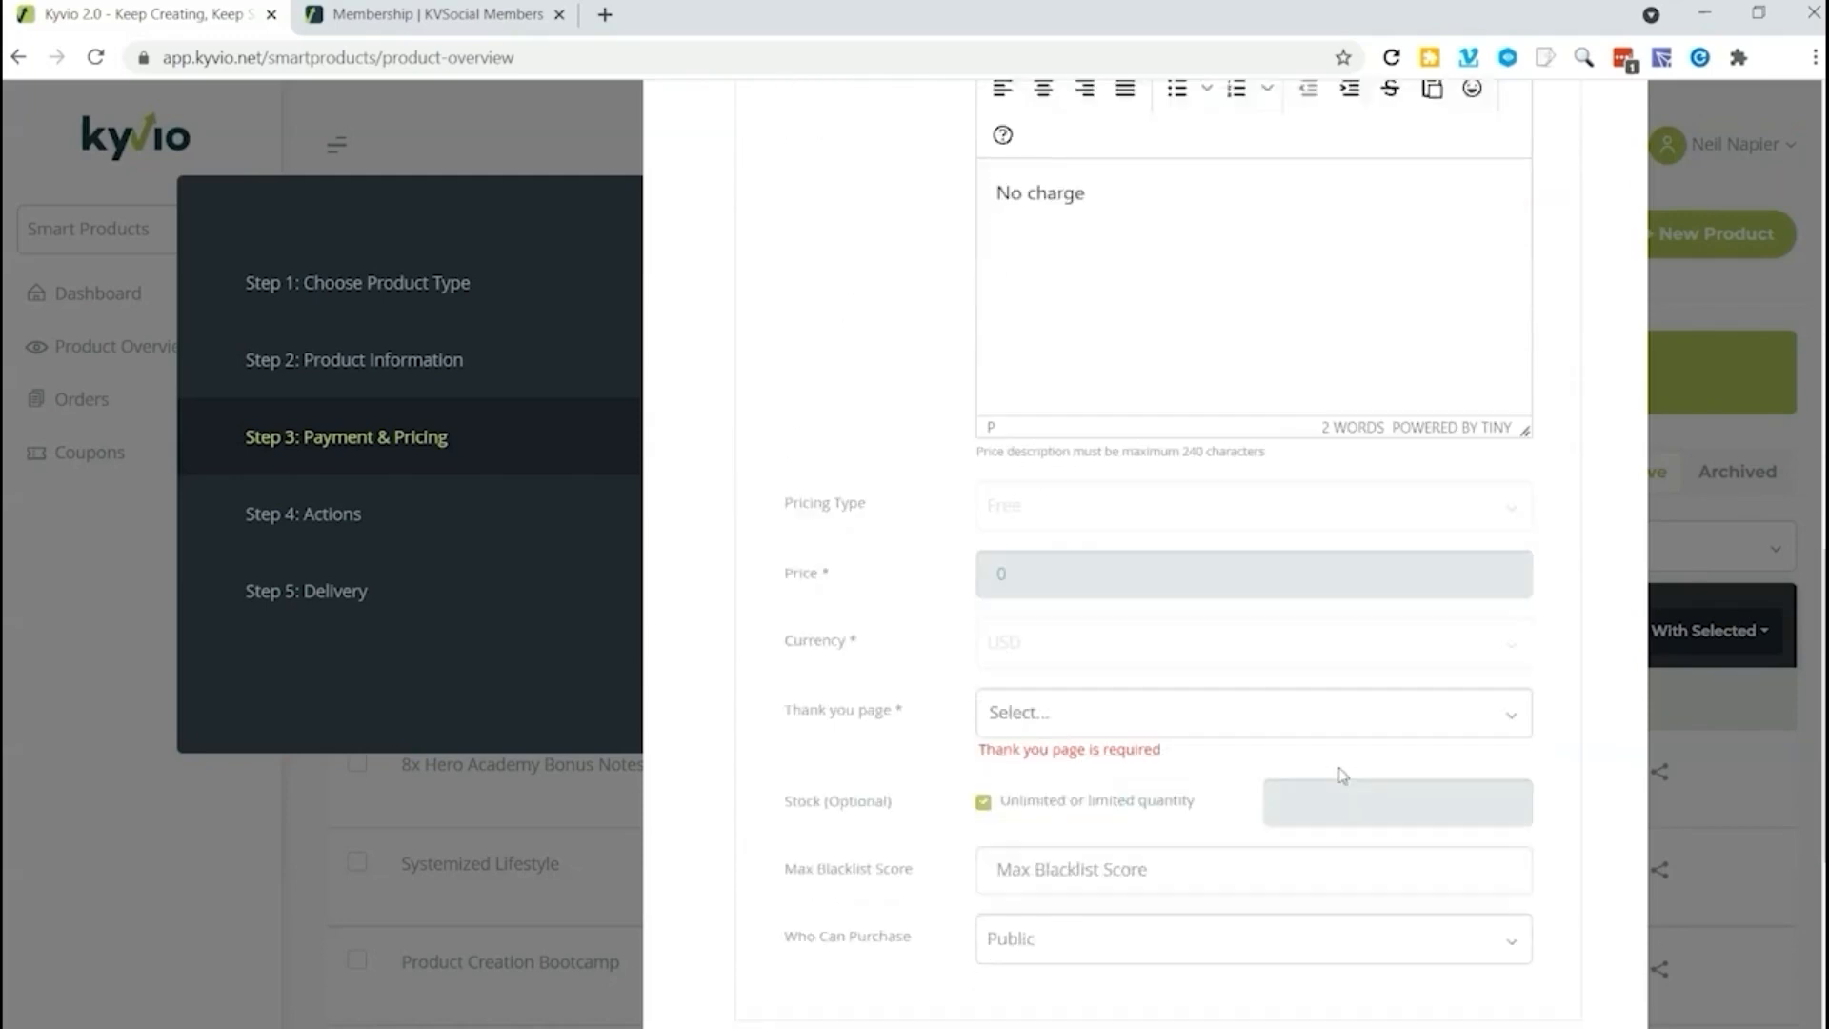
{"action": "left_click", "coordinate": [1113, 655]}
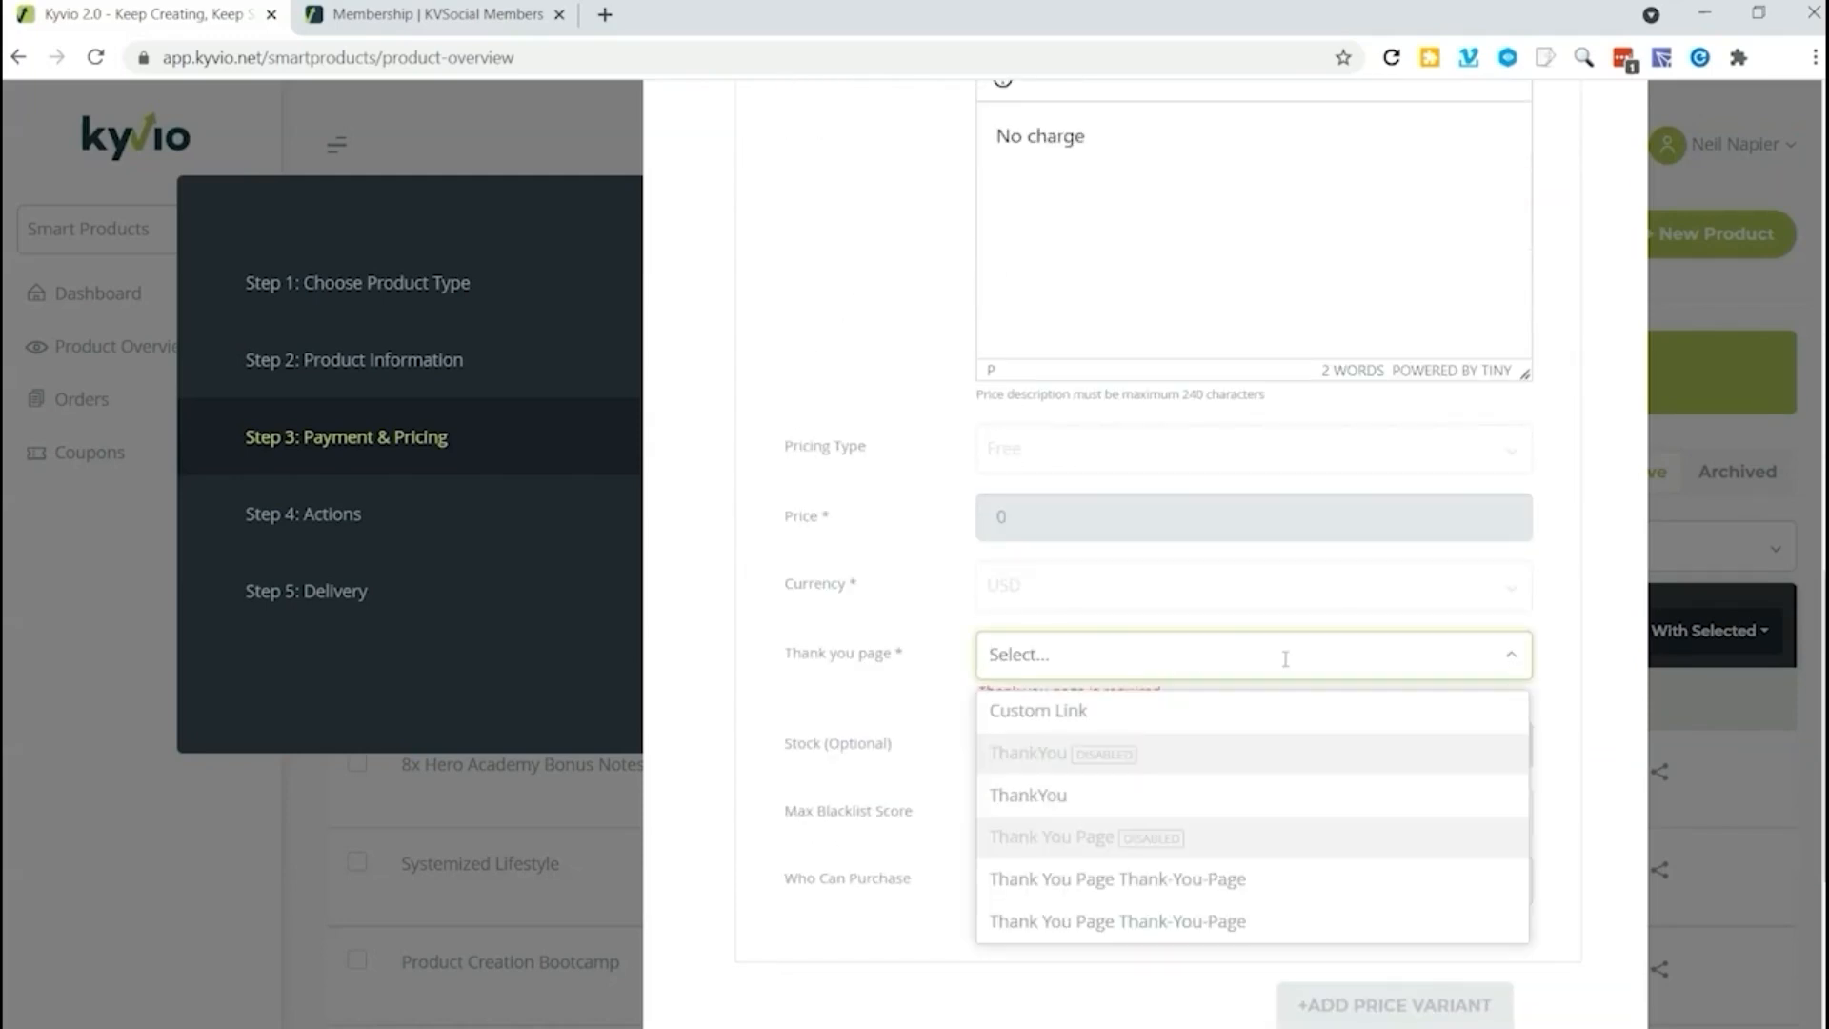
{"action": "left_click", "coordinate": [1029, 800]}
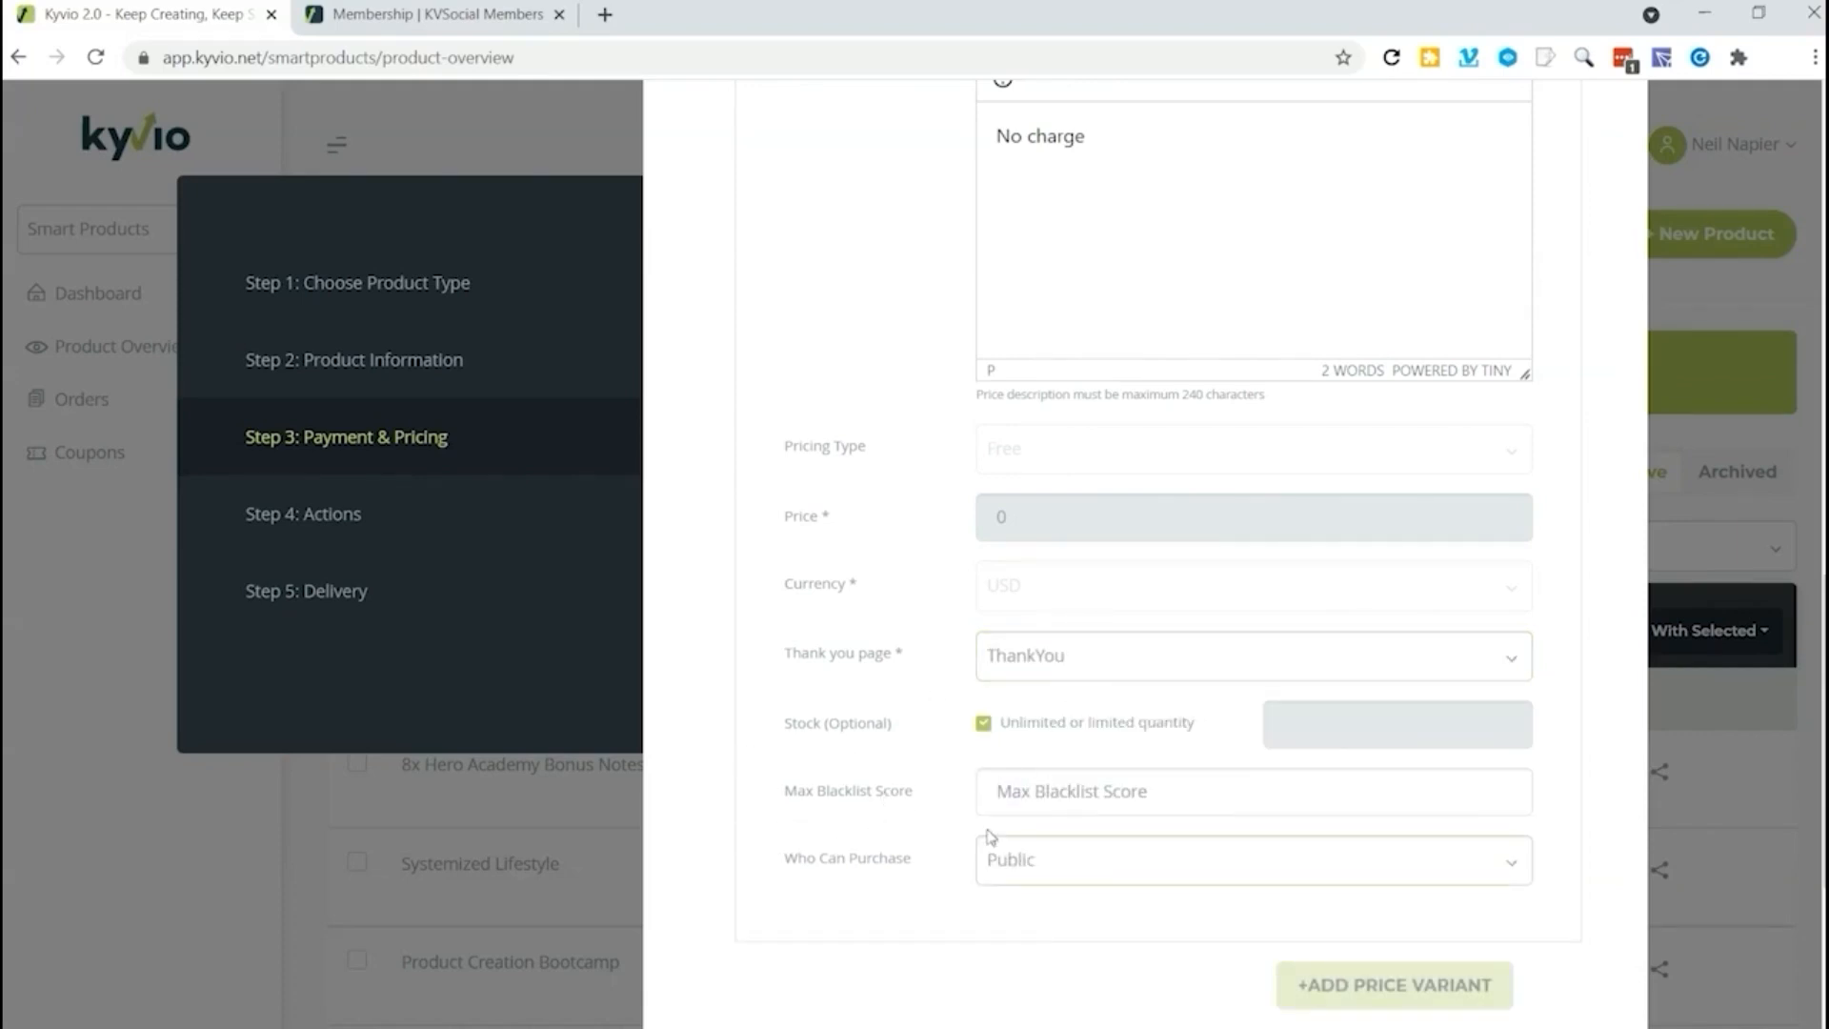
{"action": "scroll", "coordinate": [1118, 894], "scroll_direction": "down", "scroll_amount": 3}
{"action": "left_click", "coordinate": [1464, 748]}
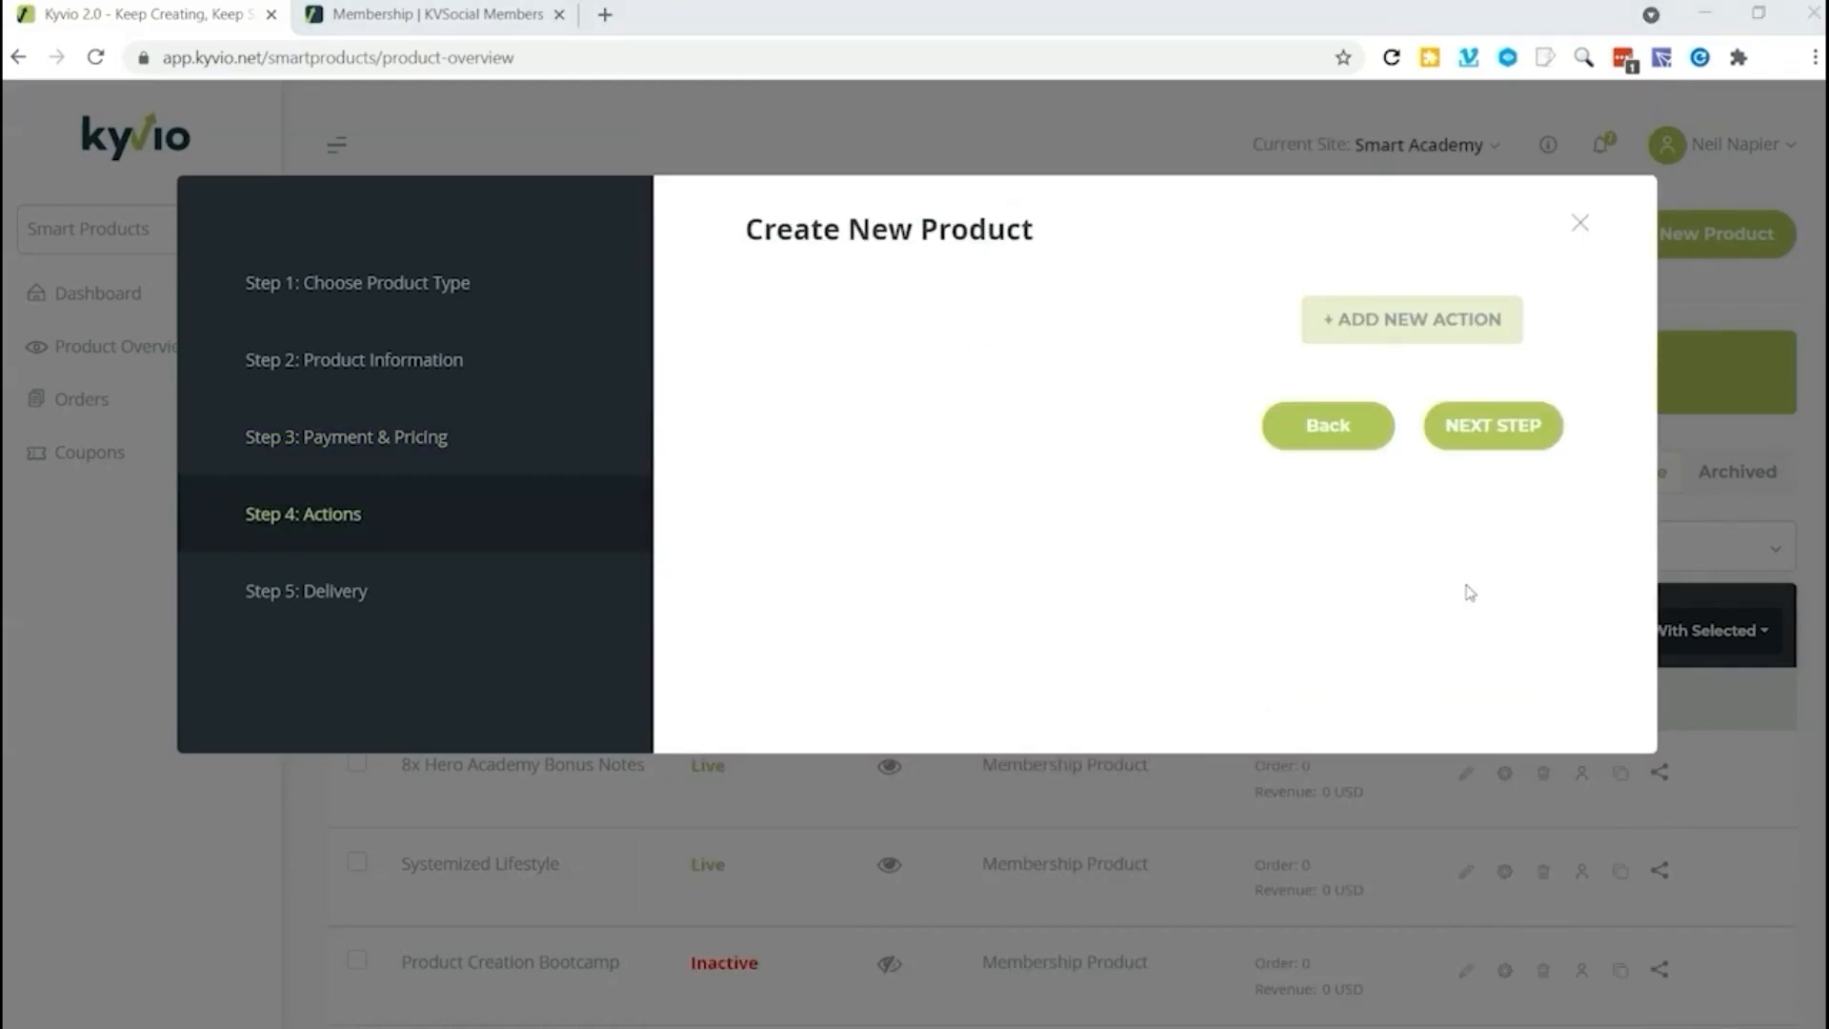
Step: Skip adding actions, review the default welcome email in the delivery step, and create the product
{"action": "left_click", "coordinate": [1520, 442]}
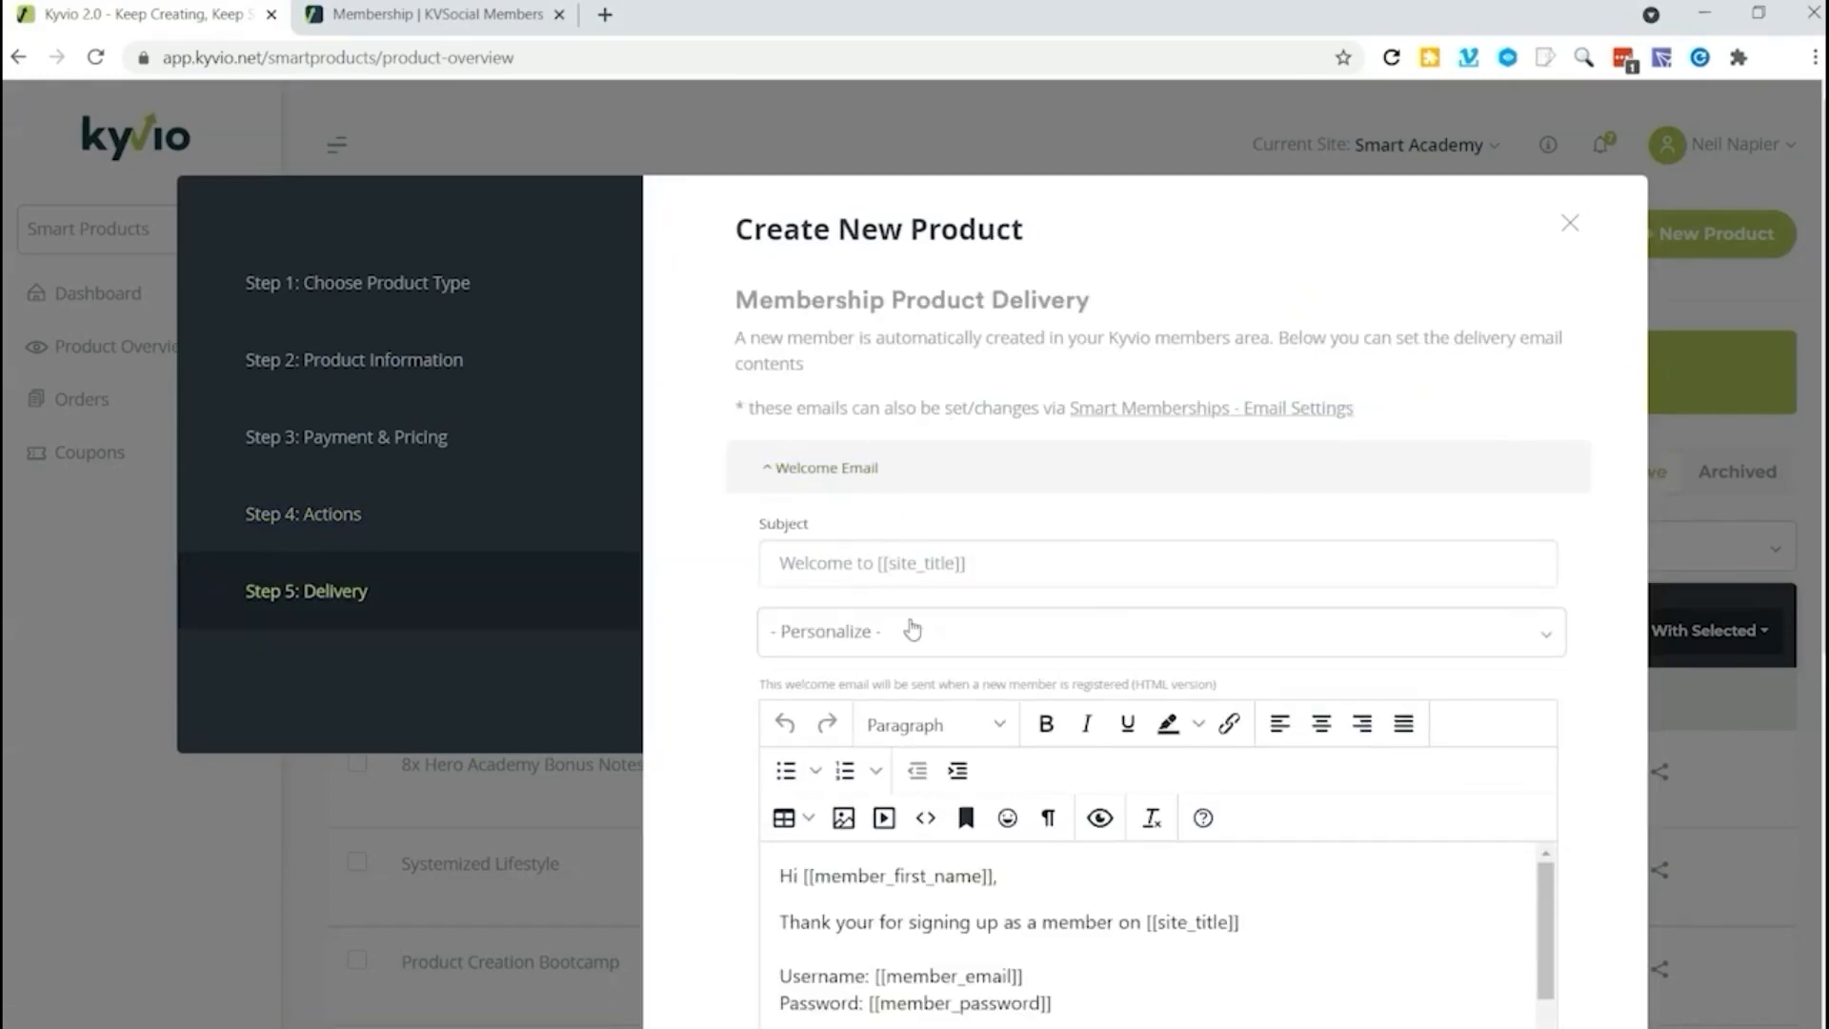
{"action": "scroll", "coordinate": [1098, 627], "scroll_direction": "down", "scroll_amount": 3}
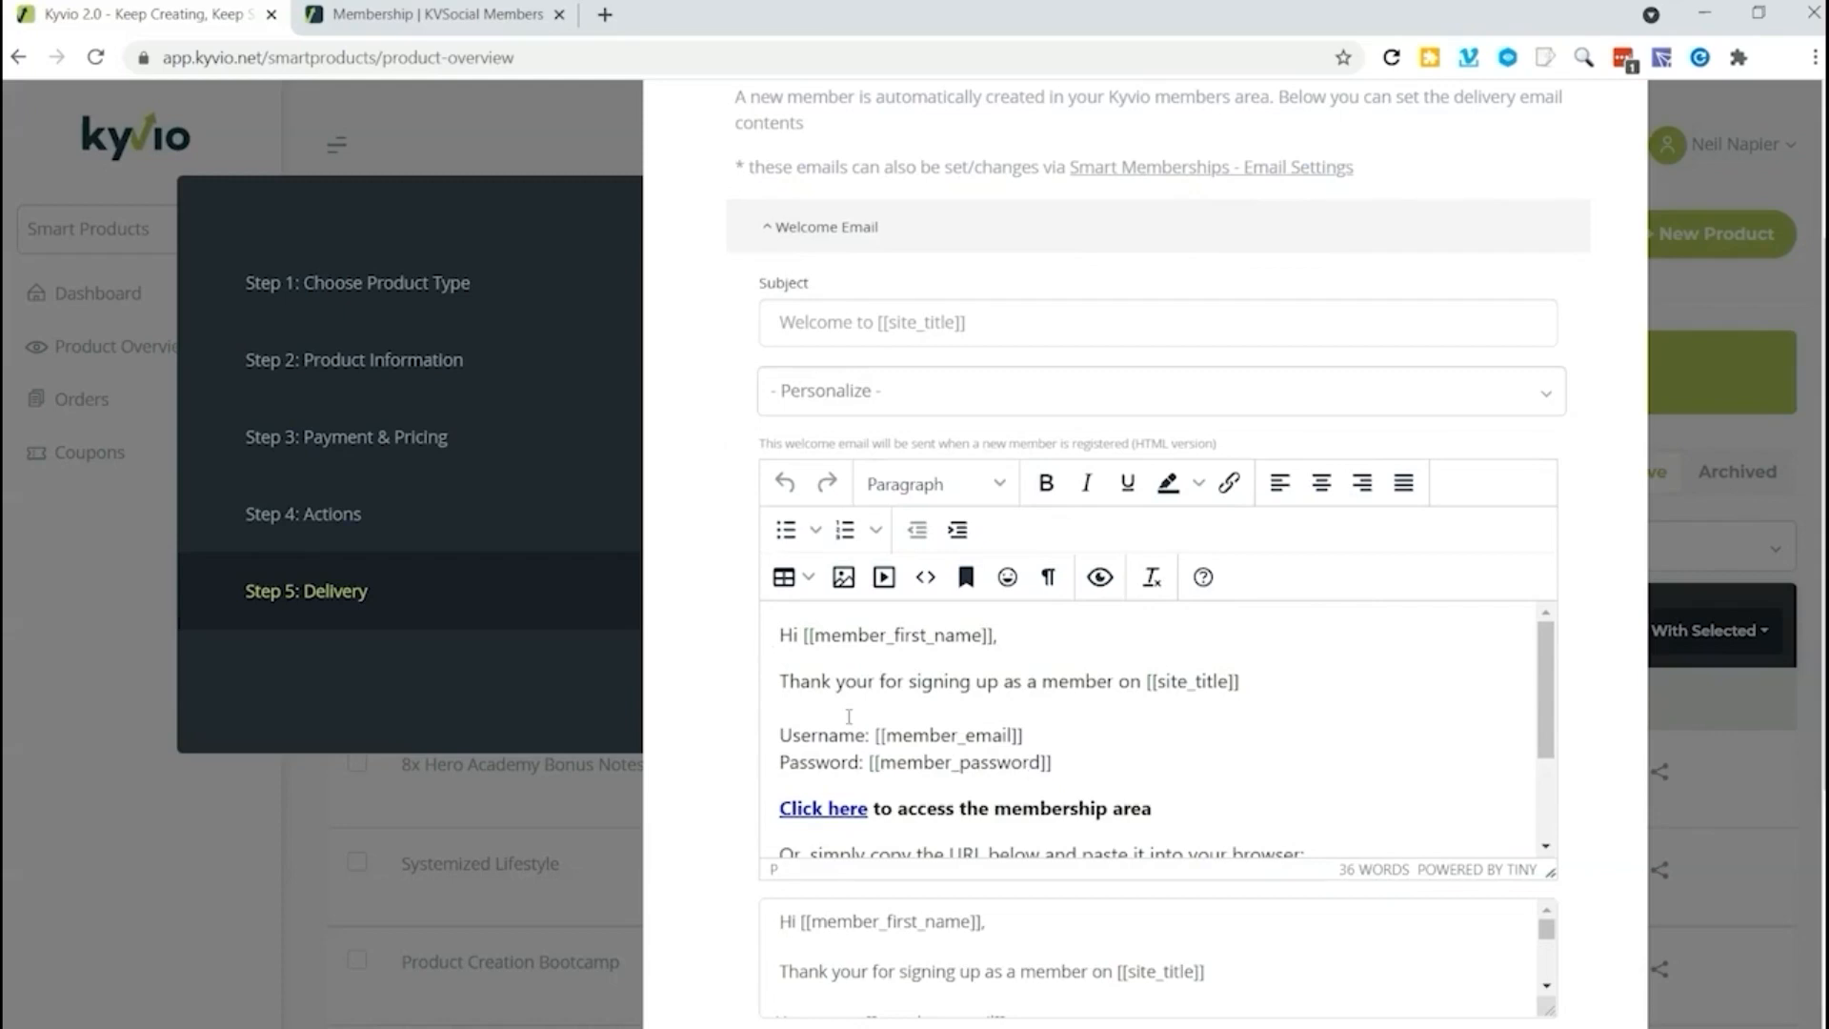
{"action": "scroll", "coordinate": [907, 743], "scroll_direction": "down", "scroll_amount": 2}
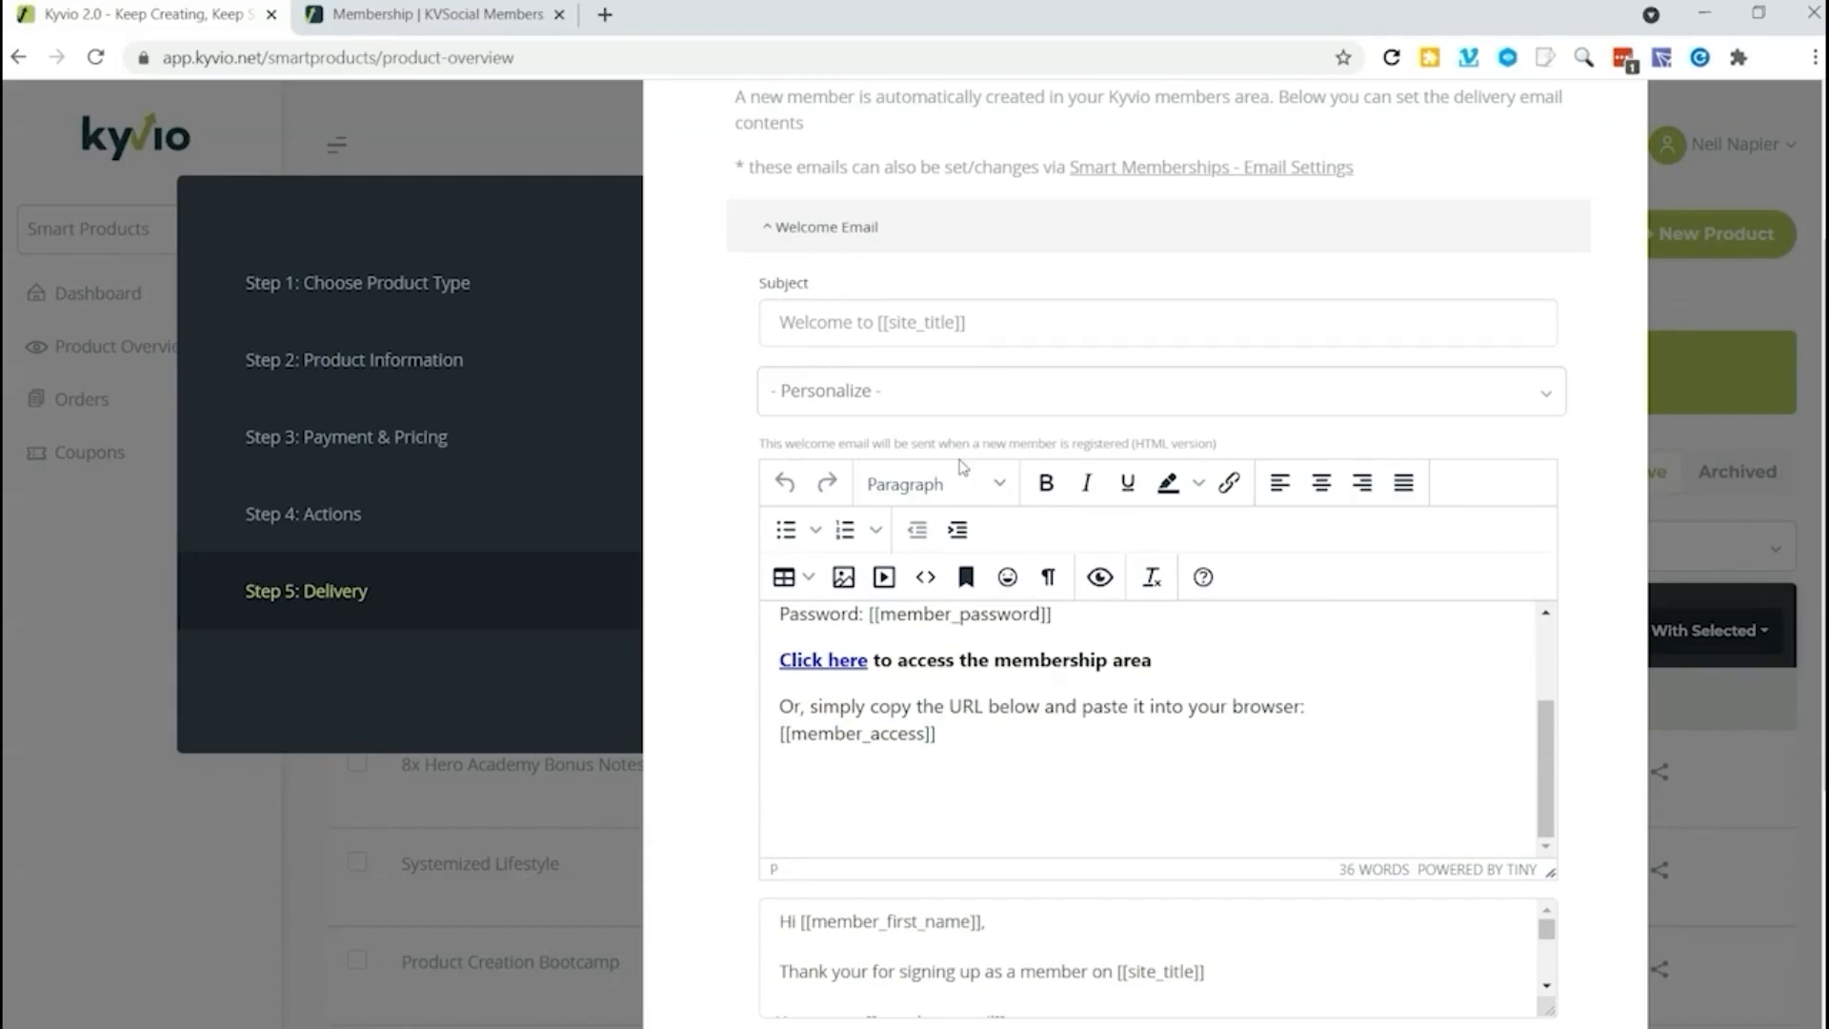
{"action": "scroll", "coordinate": [991, 572], "scroll_direction": "down", "scroll_amount": 5}
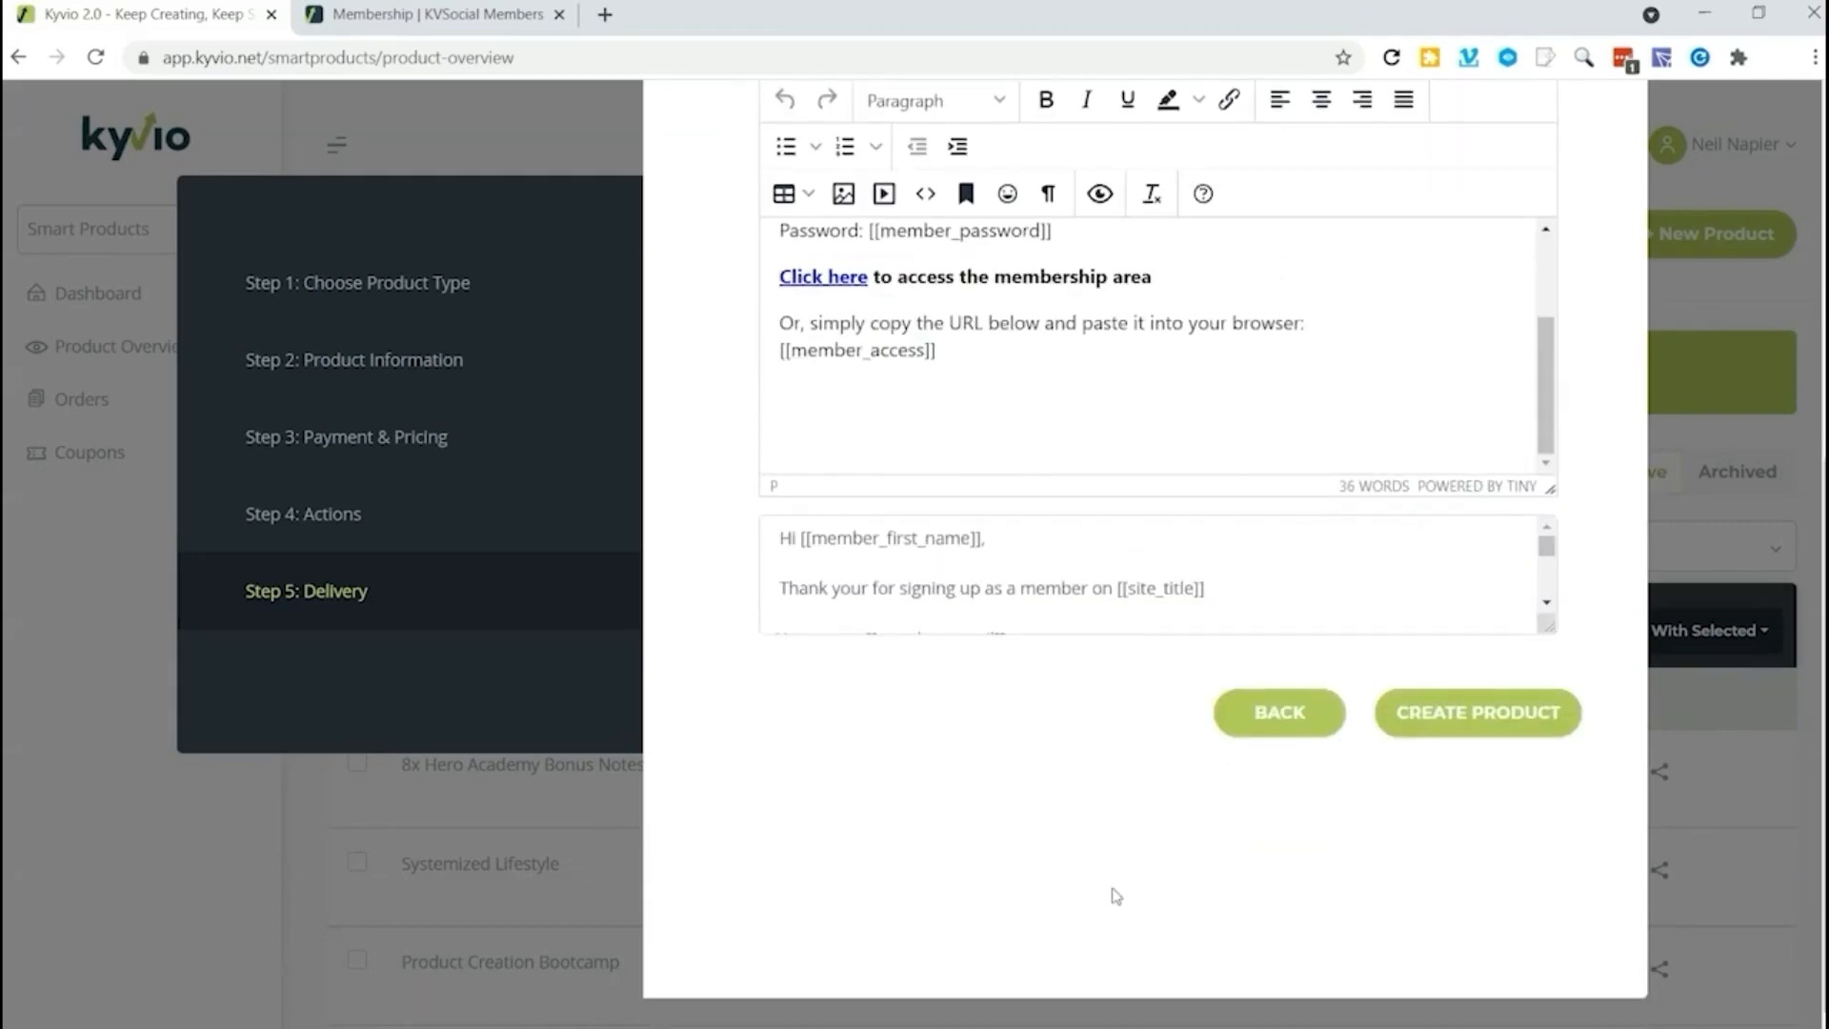
{"action": "left_click", "coordinate": [1446, 726]}
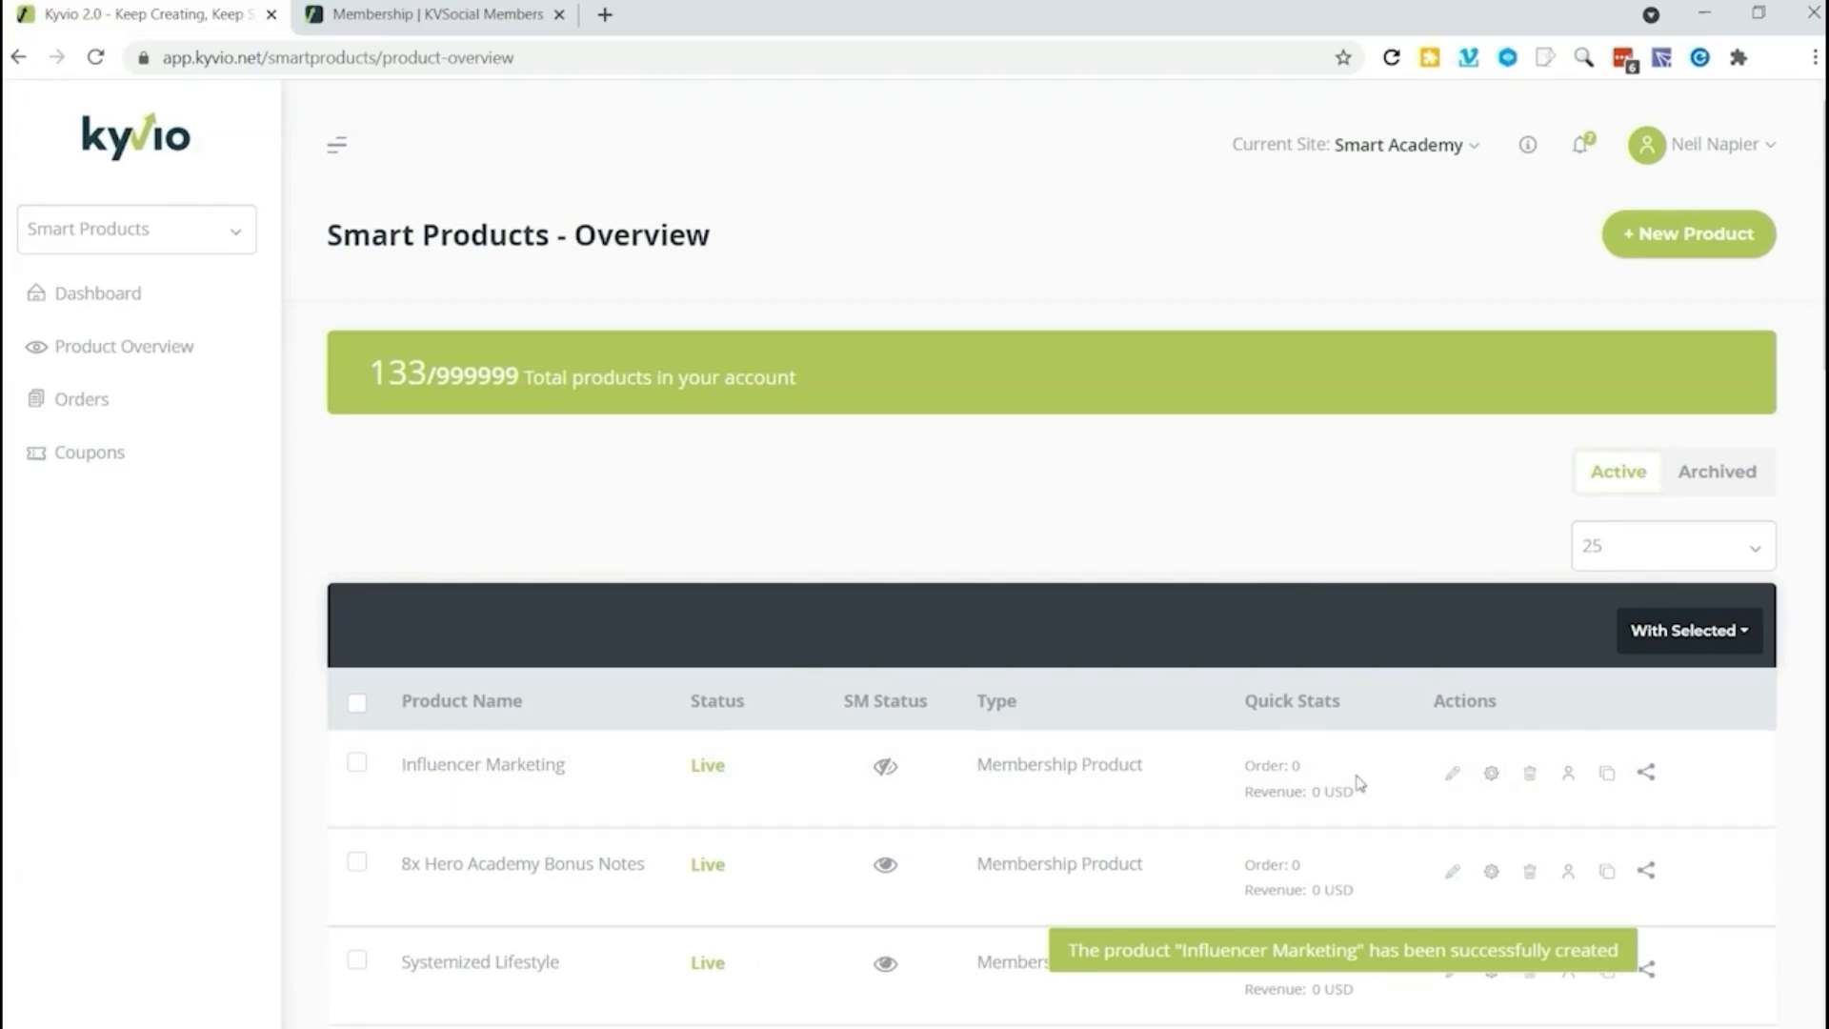
Step: Open the Influencer Marketing product for editing and create a module named "Introduction" with the description "Introducing Influencer Marketing"
{"action": "left_click", "coordinate": [1452, 772]}
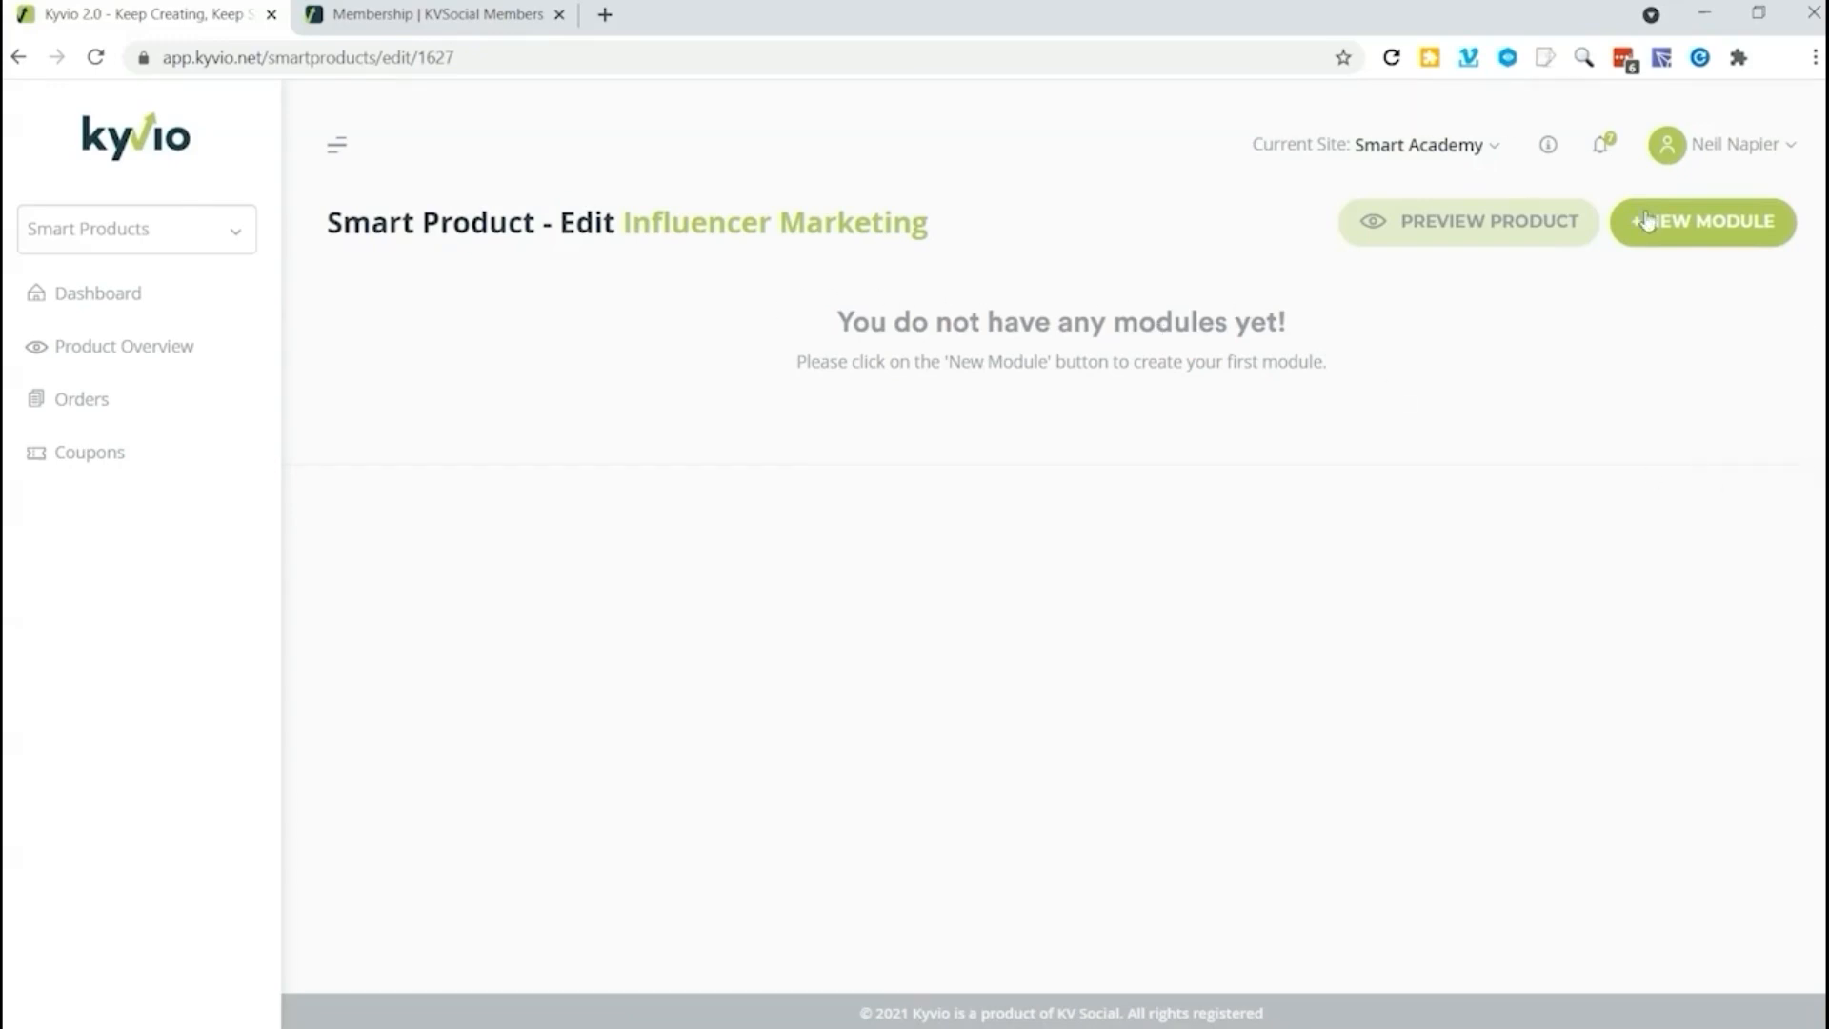
{"action": "left_click", "coordinate": [1695, 225]}
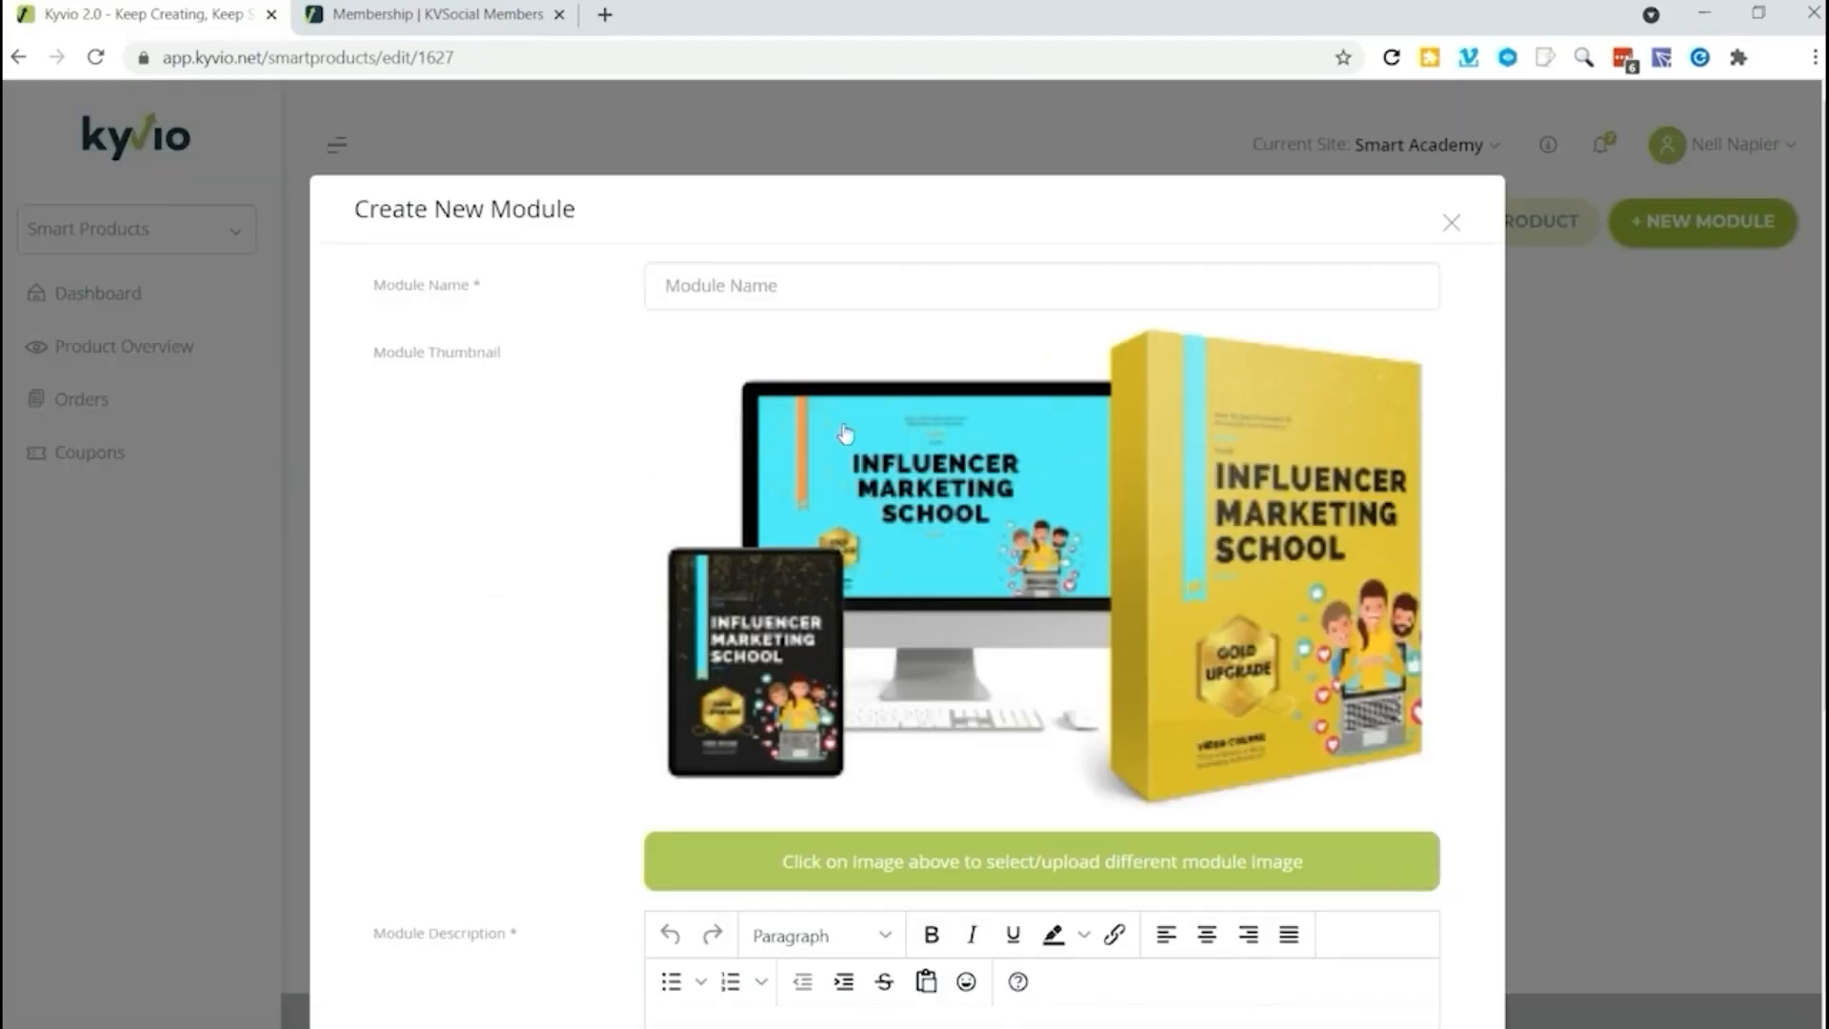
{"action": "left_click", "coordinate": [847, 289]}
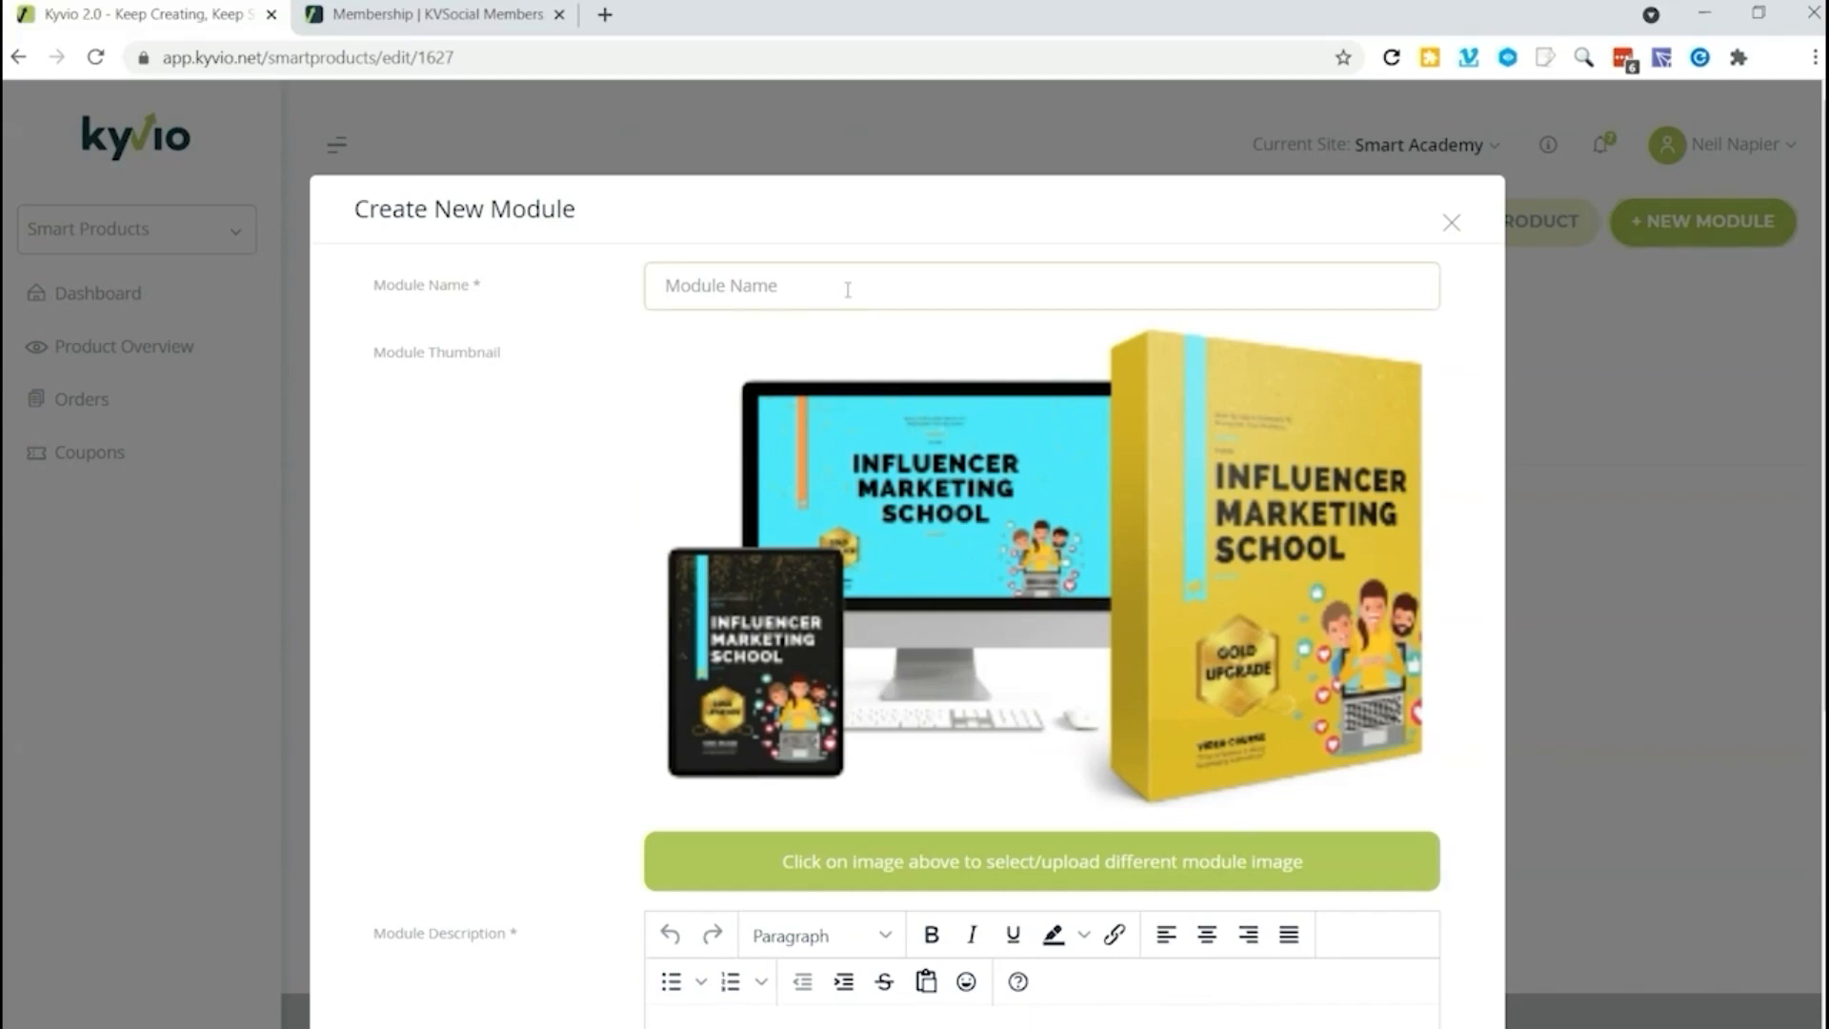
{"action": "type", "text": "Introduction"}
{"action": "scroll", "coordinate": [883, 544], "scroll_direction": "down", "scroll_amount": 5}
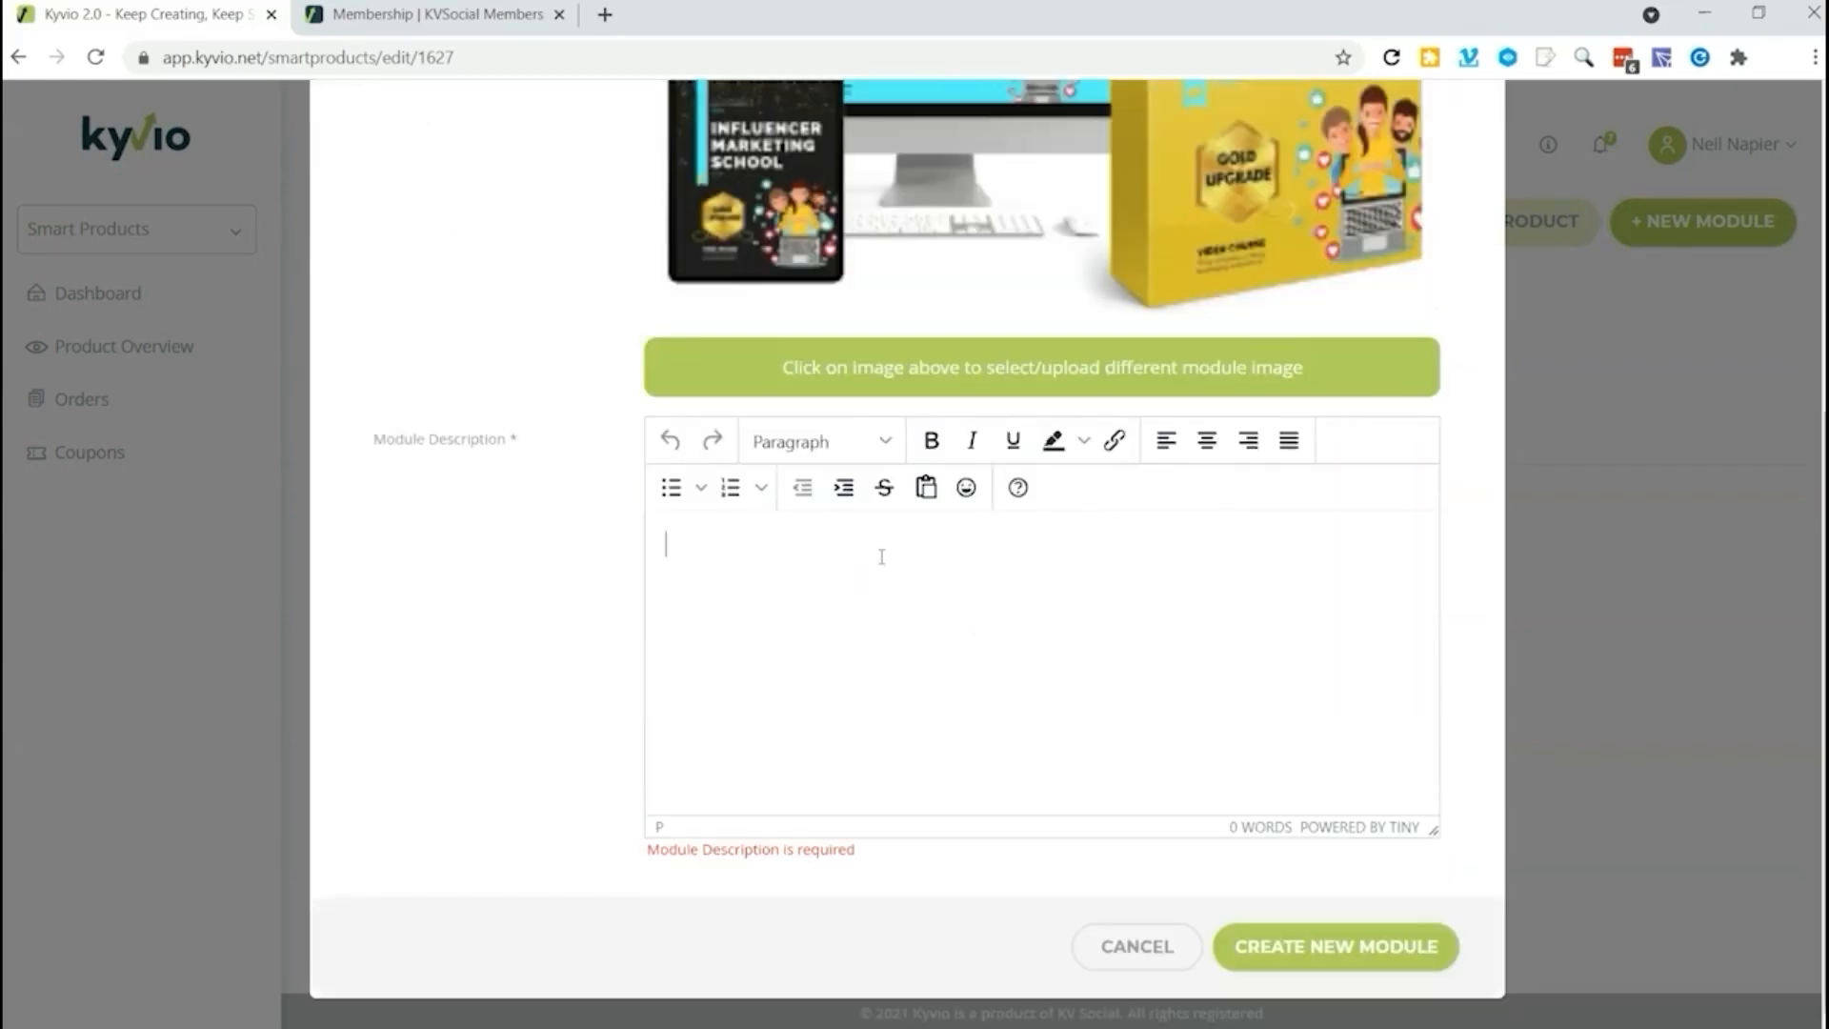
{"action": "left_click", "coordinate": [881, 556]}
{"action": "type", "text": "Introducing Influencer Marketing"}
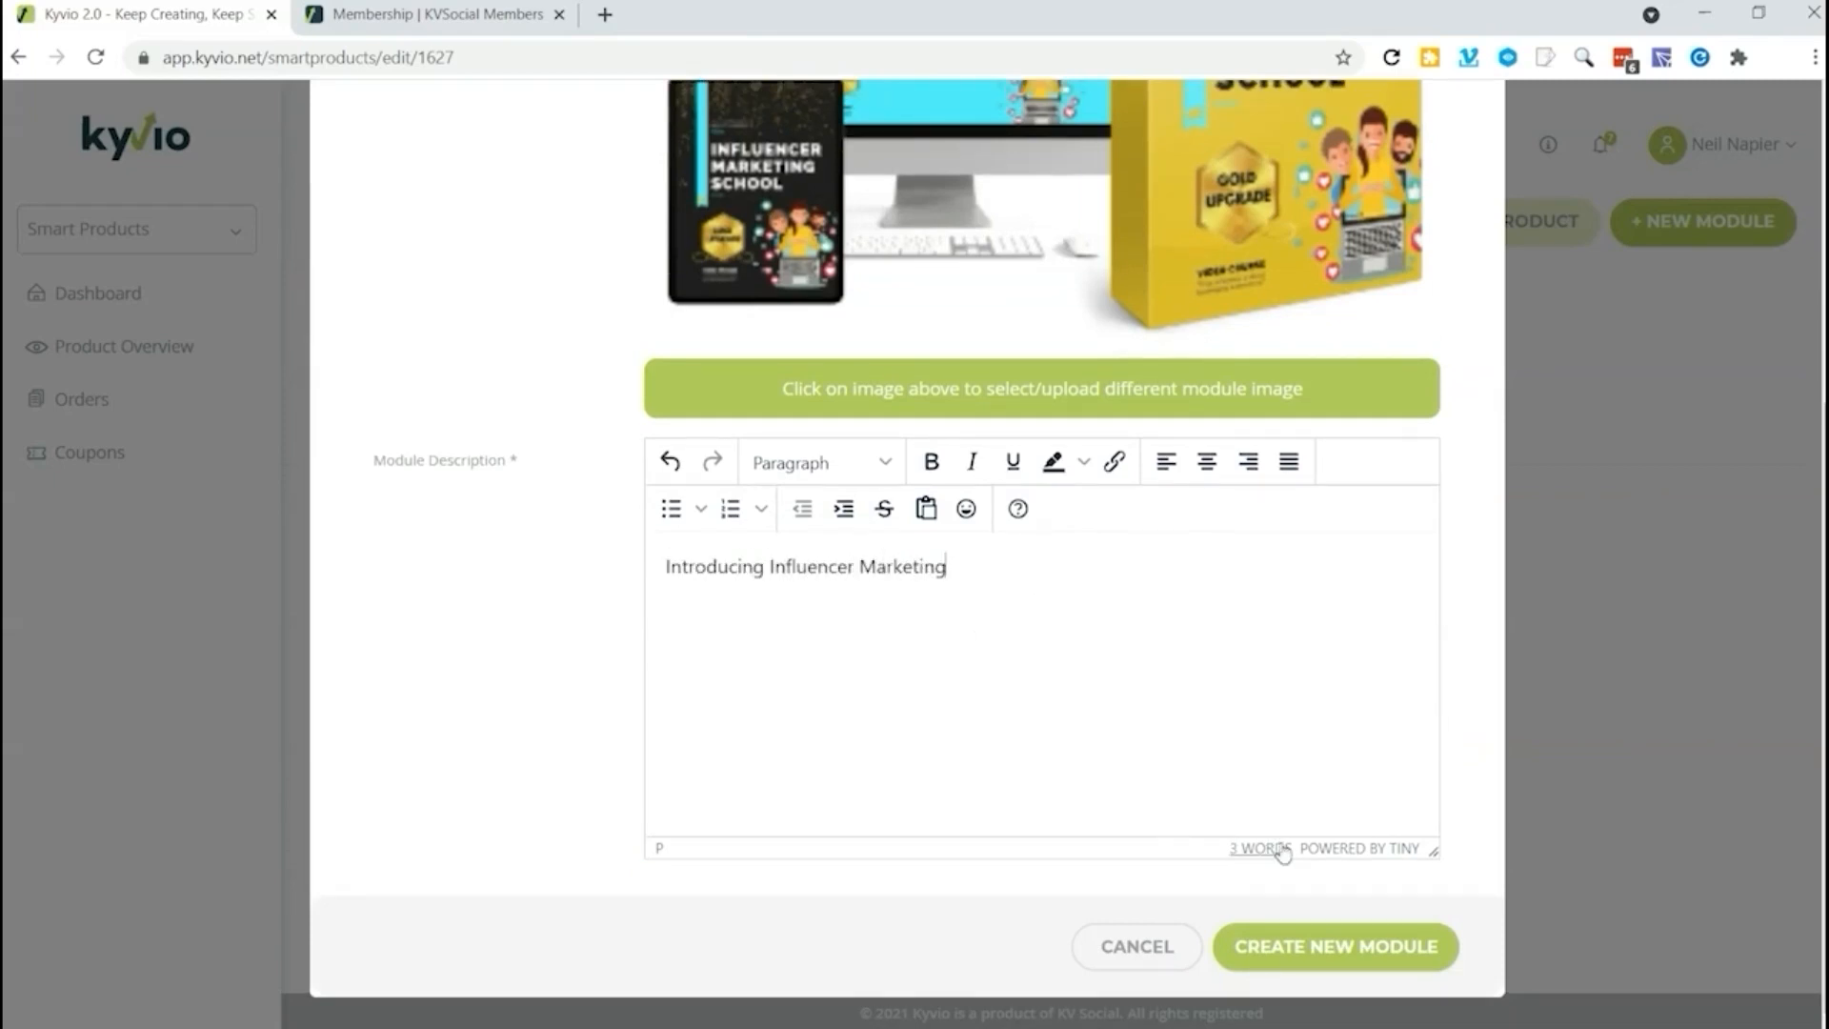
{"action": "left_click", "coordinate": [1316, 947]}
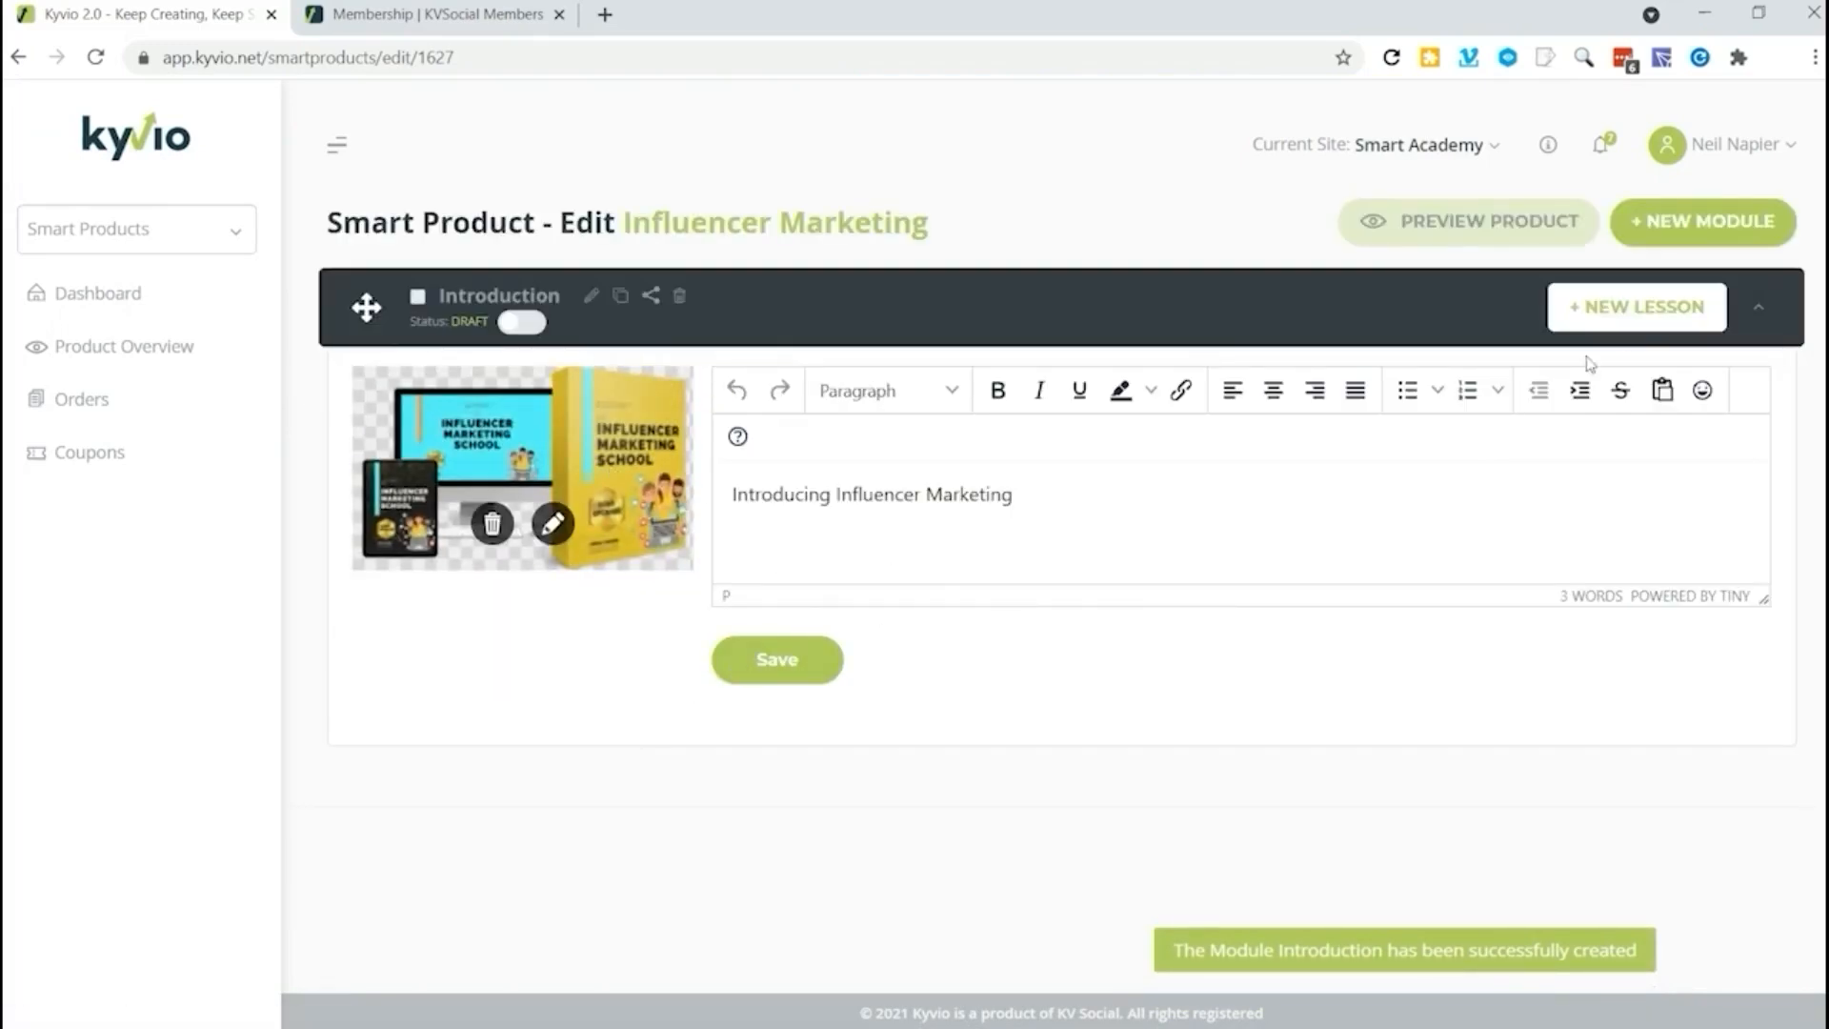
Step: Create a lesson named "Intro Video" in the Introduction module
{"action": "left_click", "coordinate": [1635, 307]}
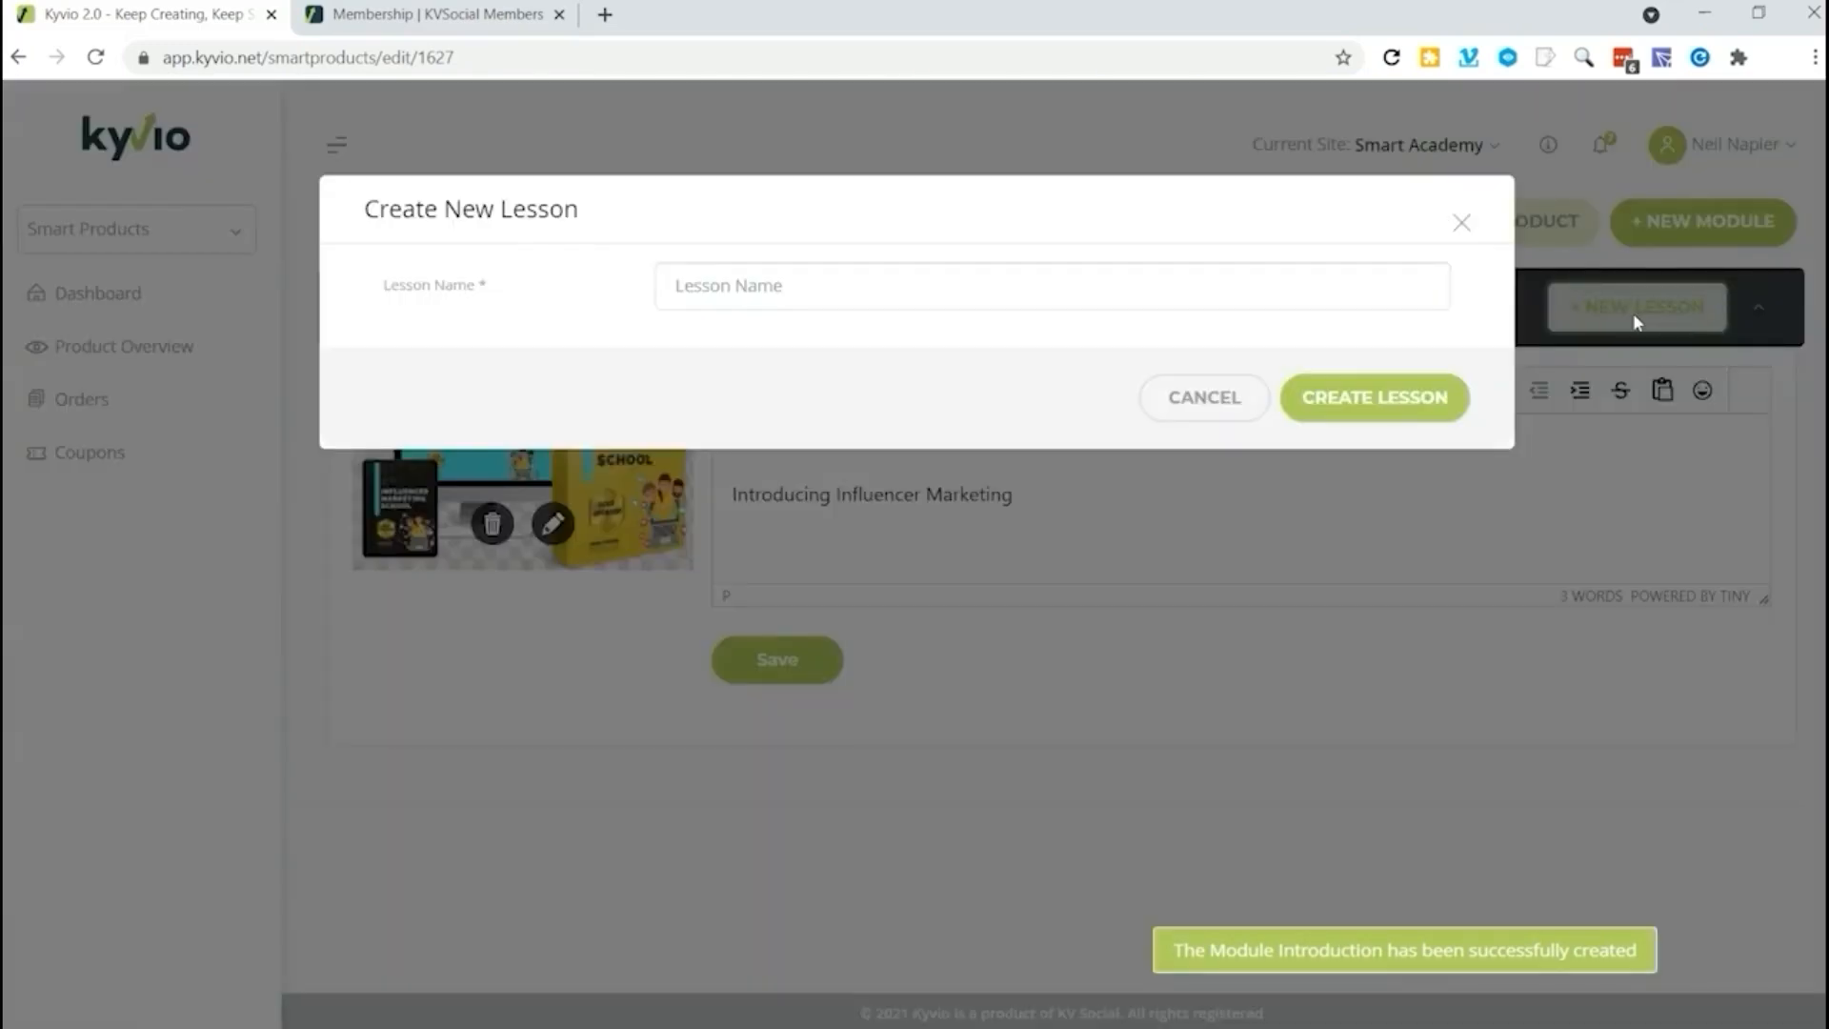
{"action": "left_click", "coordinate": [811, 298]}
{"action": "type", "text": "Intro Video"}
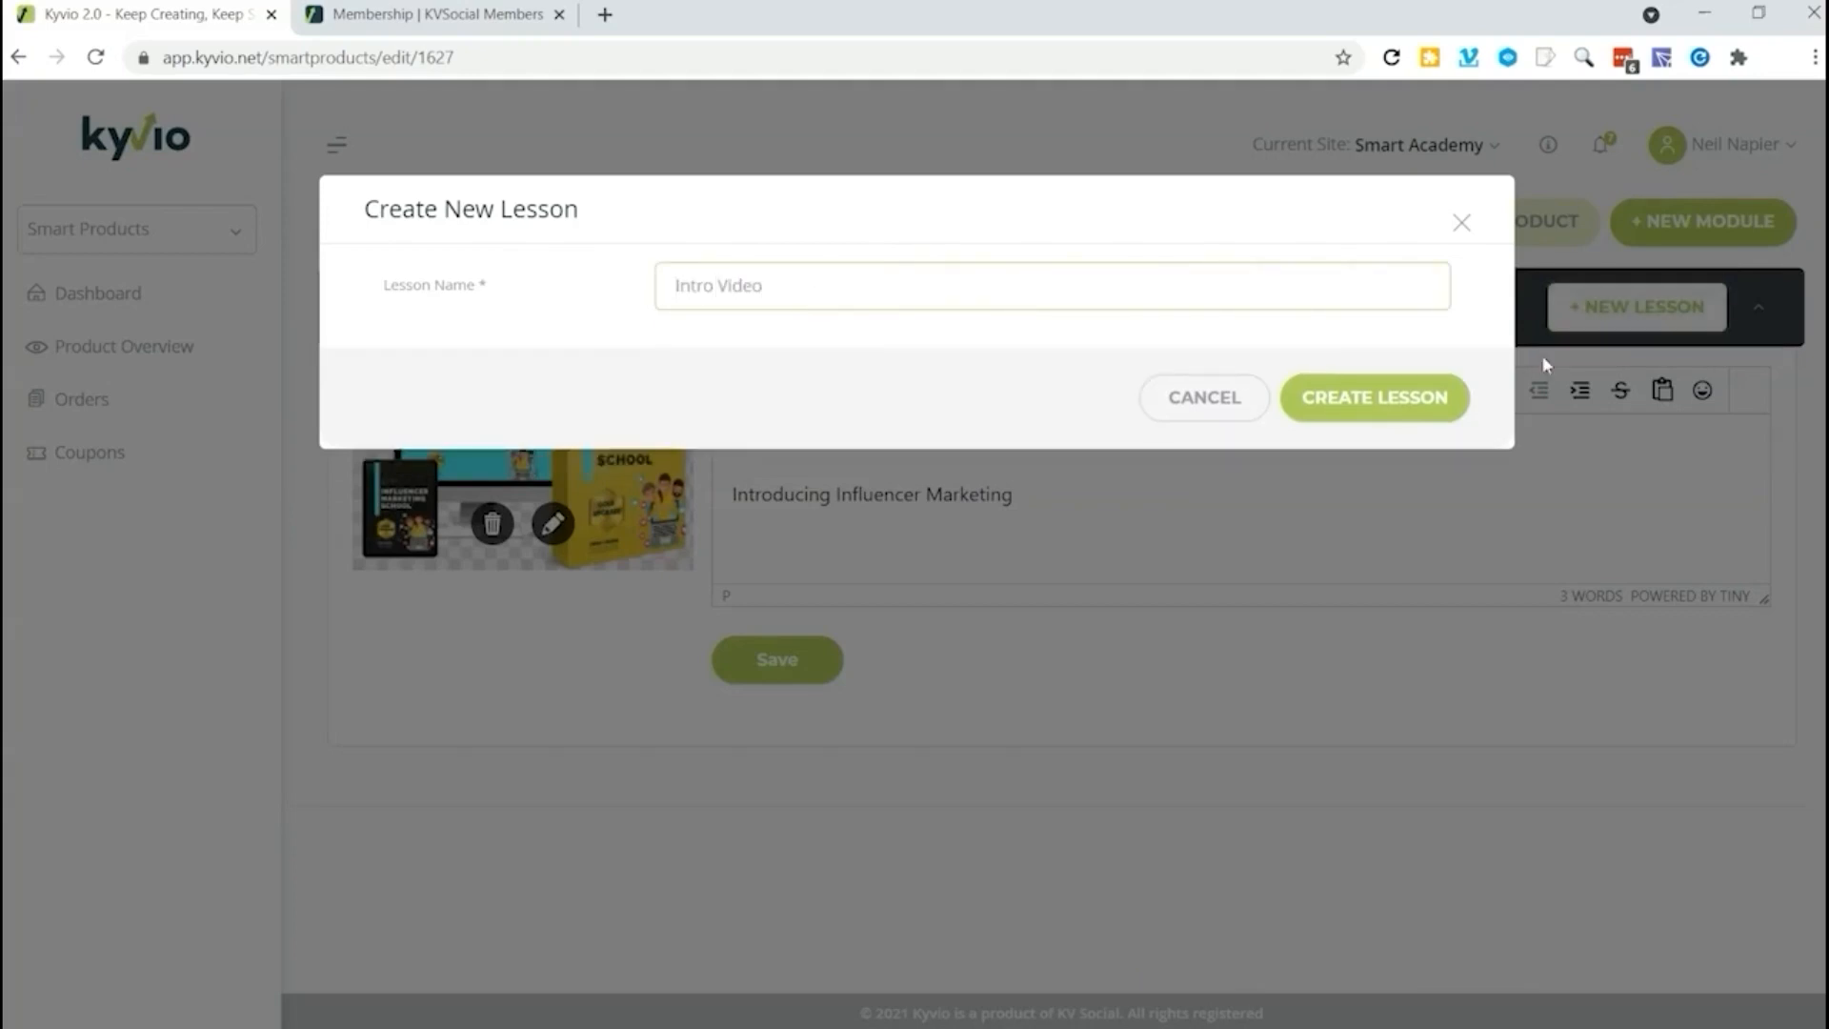
{"action": "left_click", "coordinate": [1320, 407]}
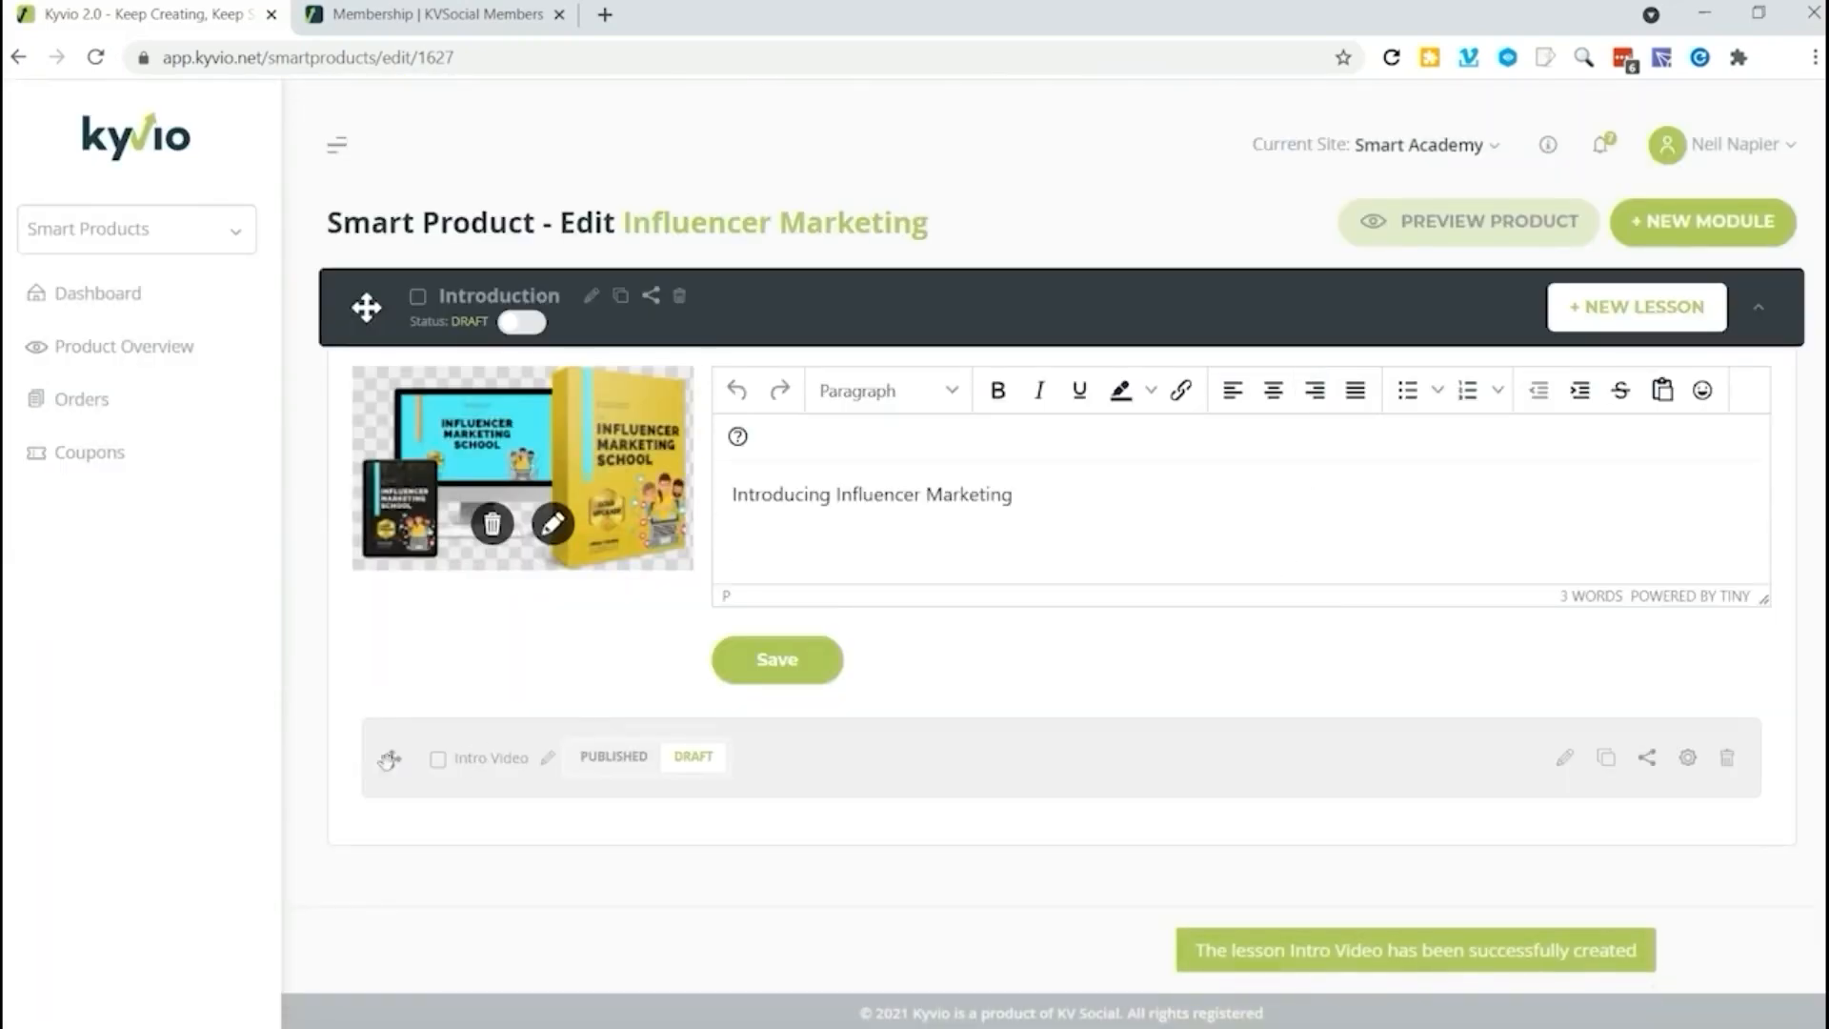
Step: Embed the YouTube introduction video in the Intro Video lesson using its iframe code, save the content and check the saved block
{"action": "left_click", "coordinate": [1565, 759]}
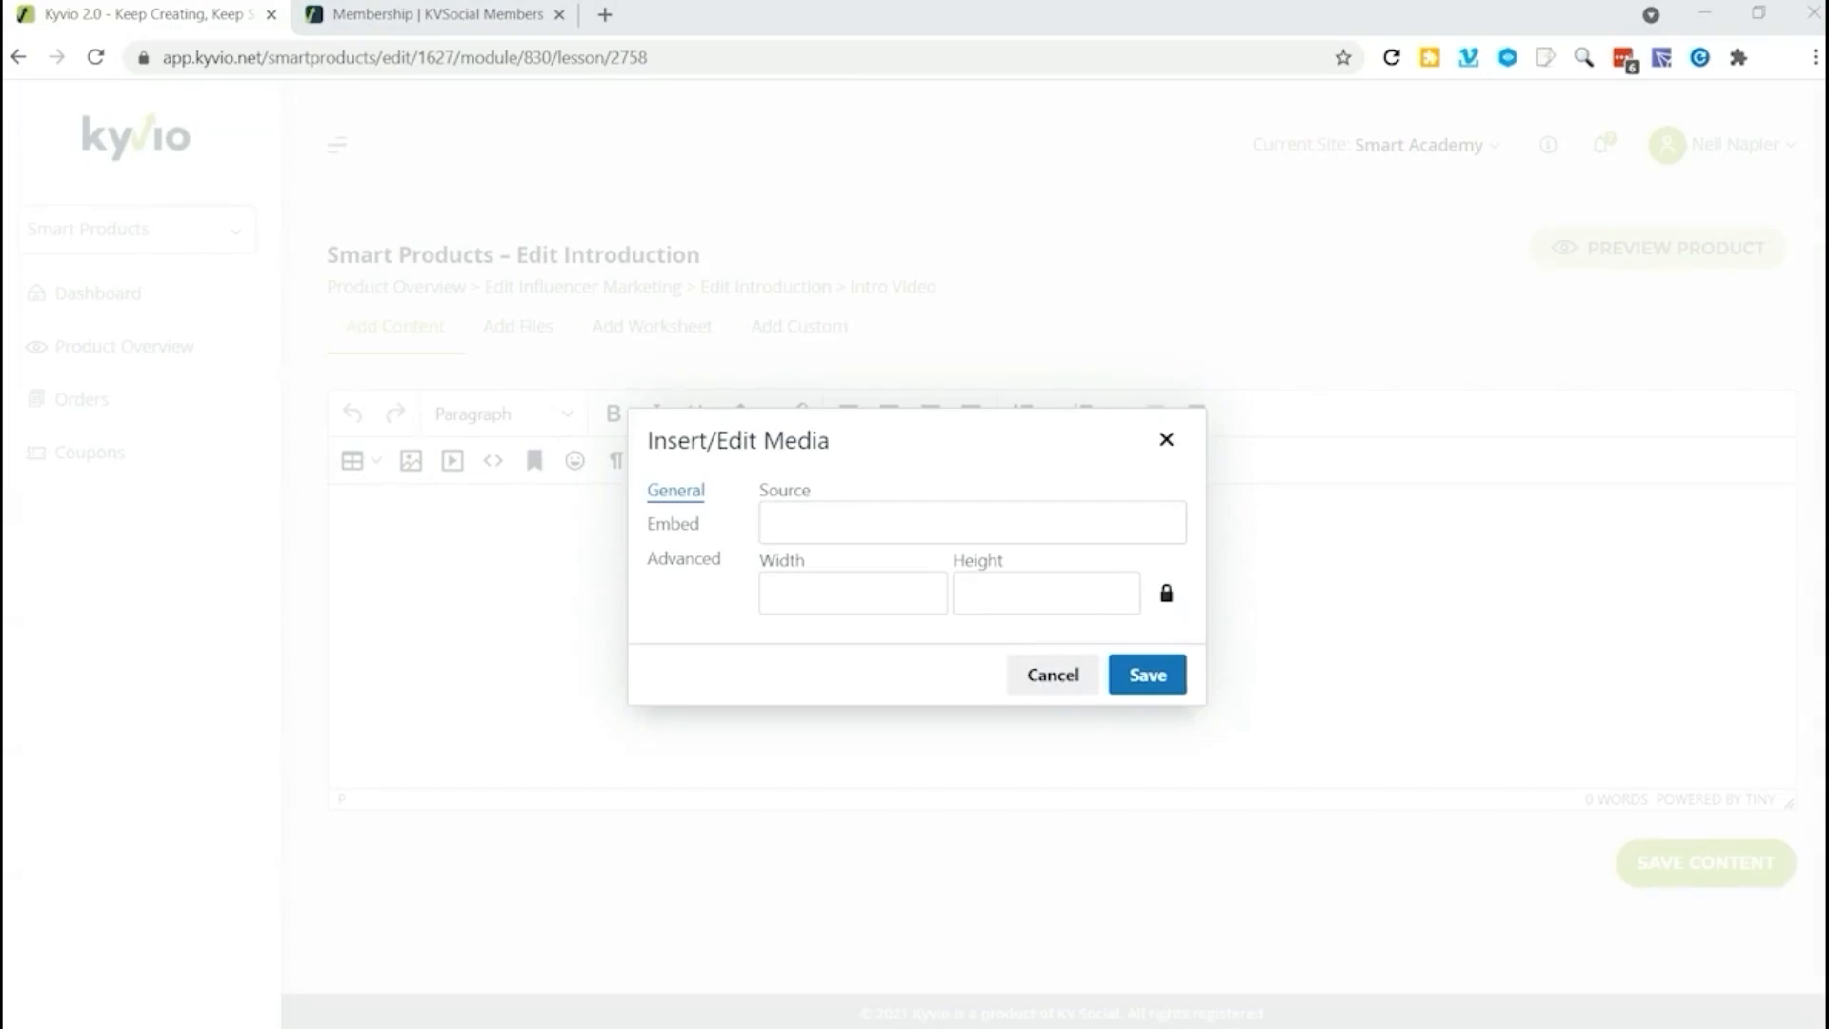
{"action": "left_click", "coordinate": [804, 522]}
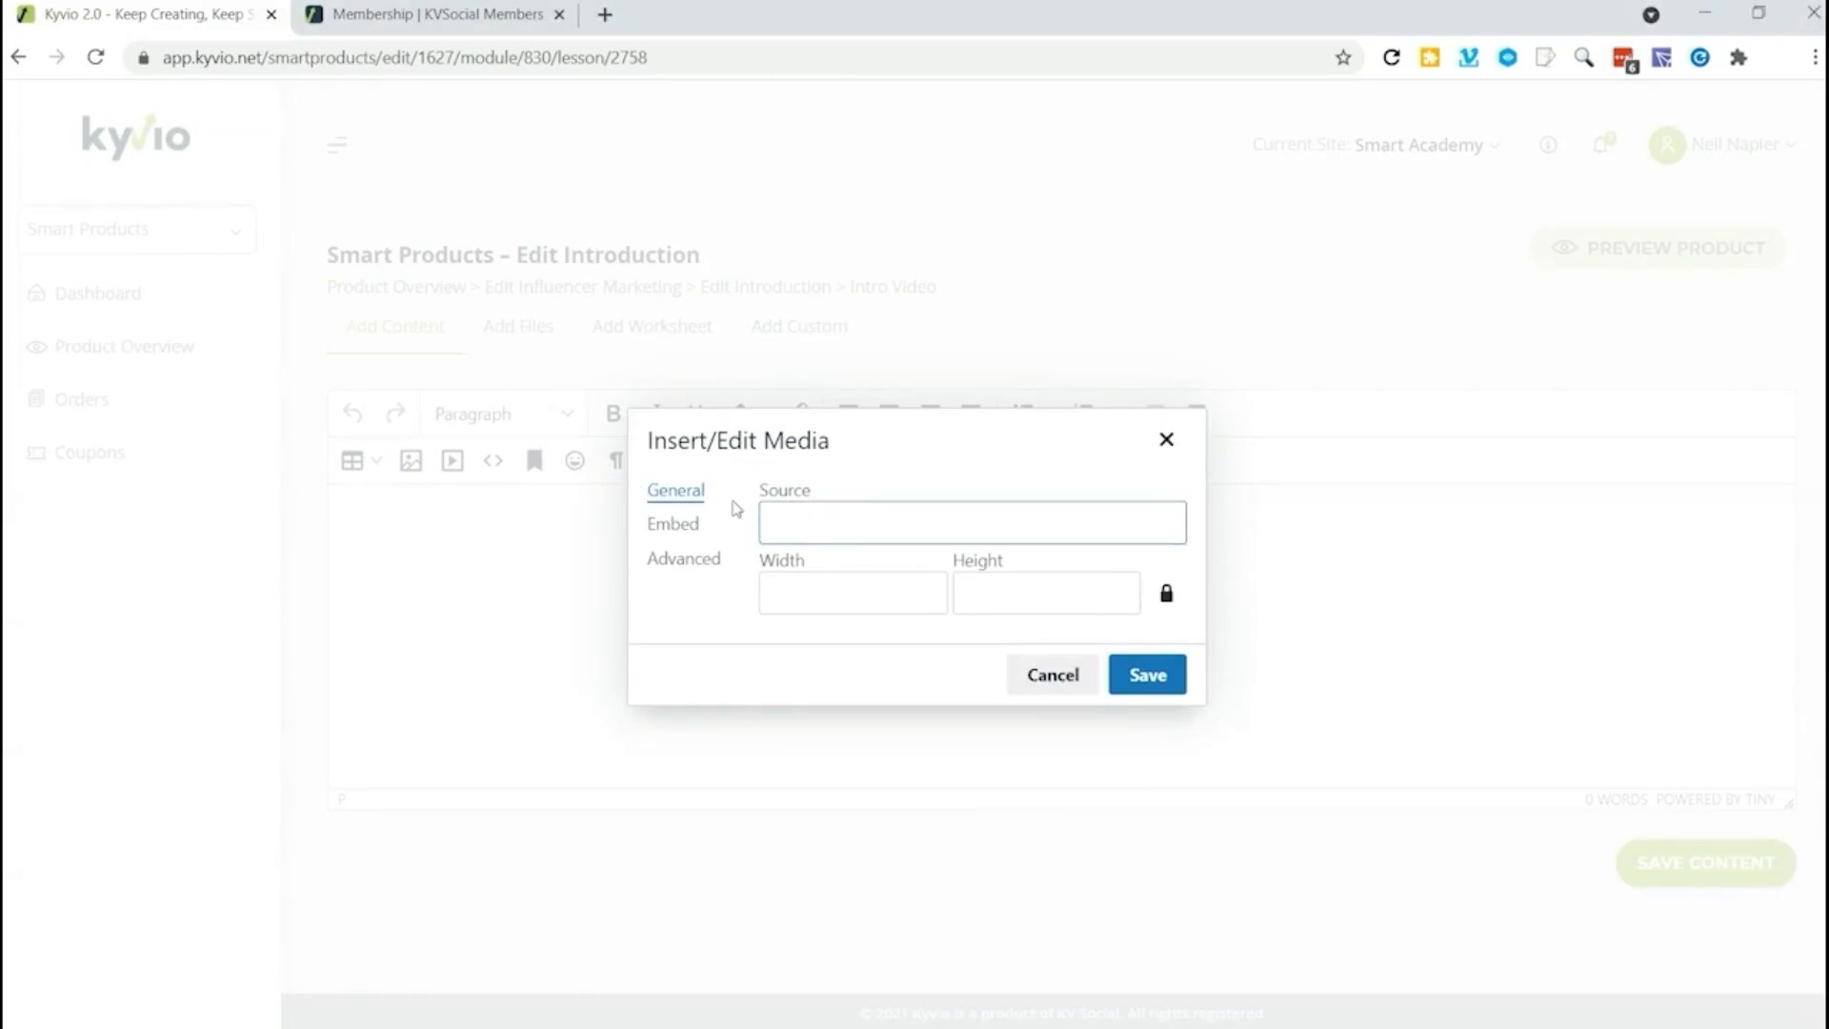
{"action": "key", "text": "ctrl+v"}
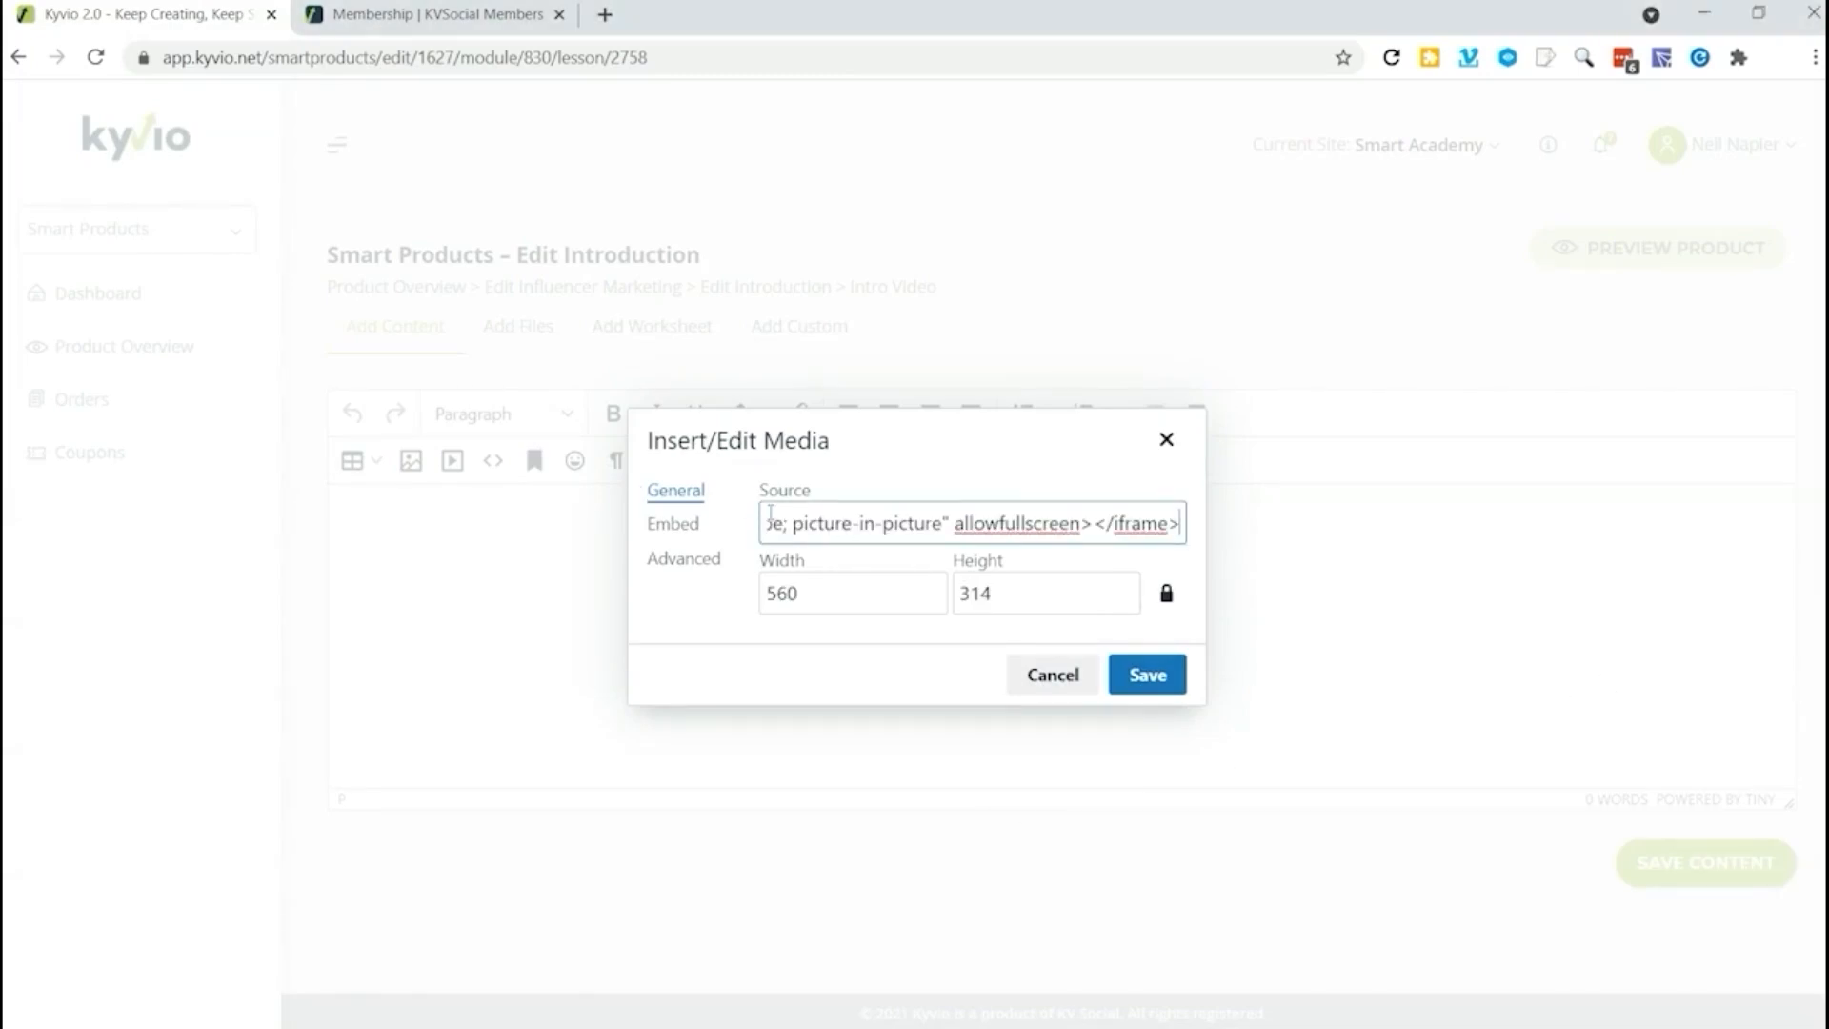
{"action": "left_click", "coordinate": [1148, 677]}
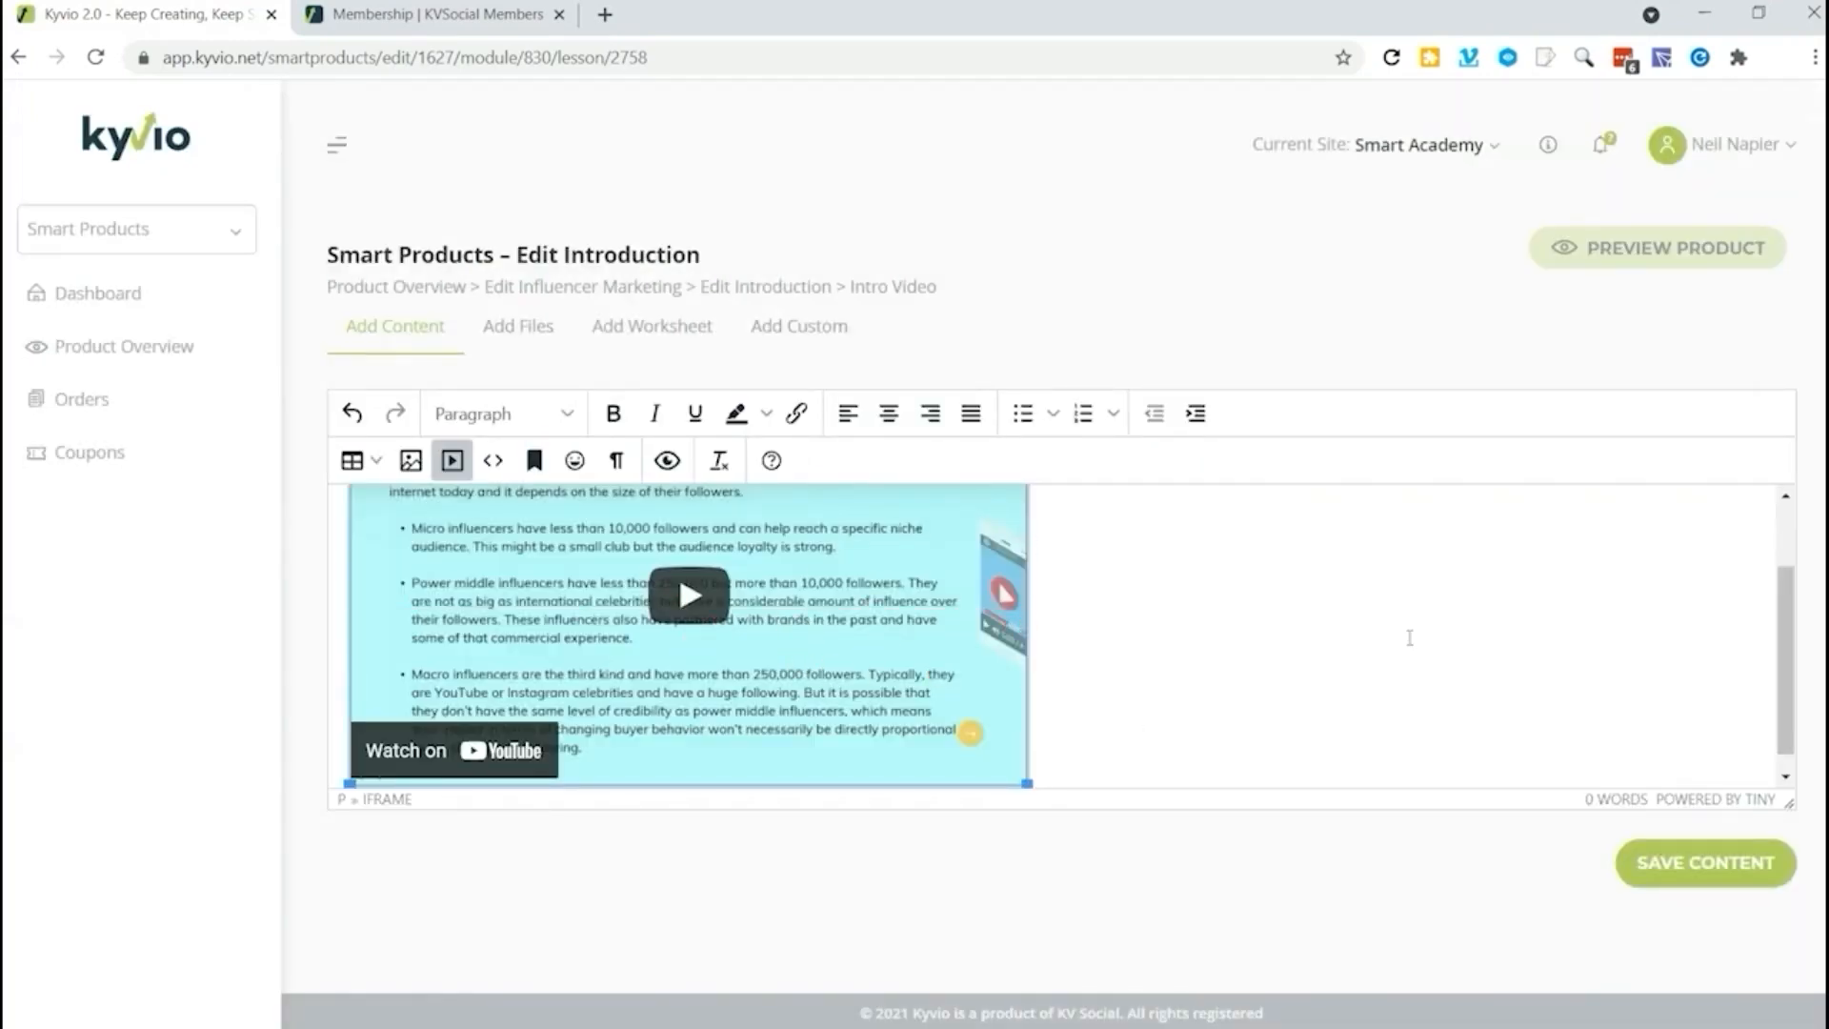
{"action": "left_click", "coordinate": [1691, 871]}
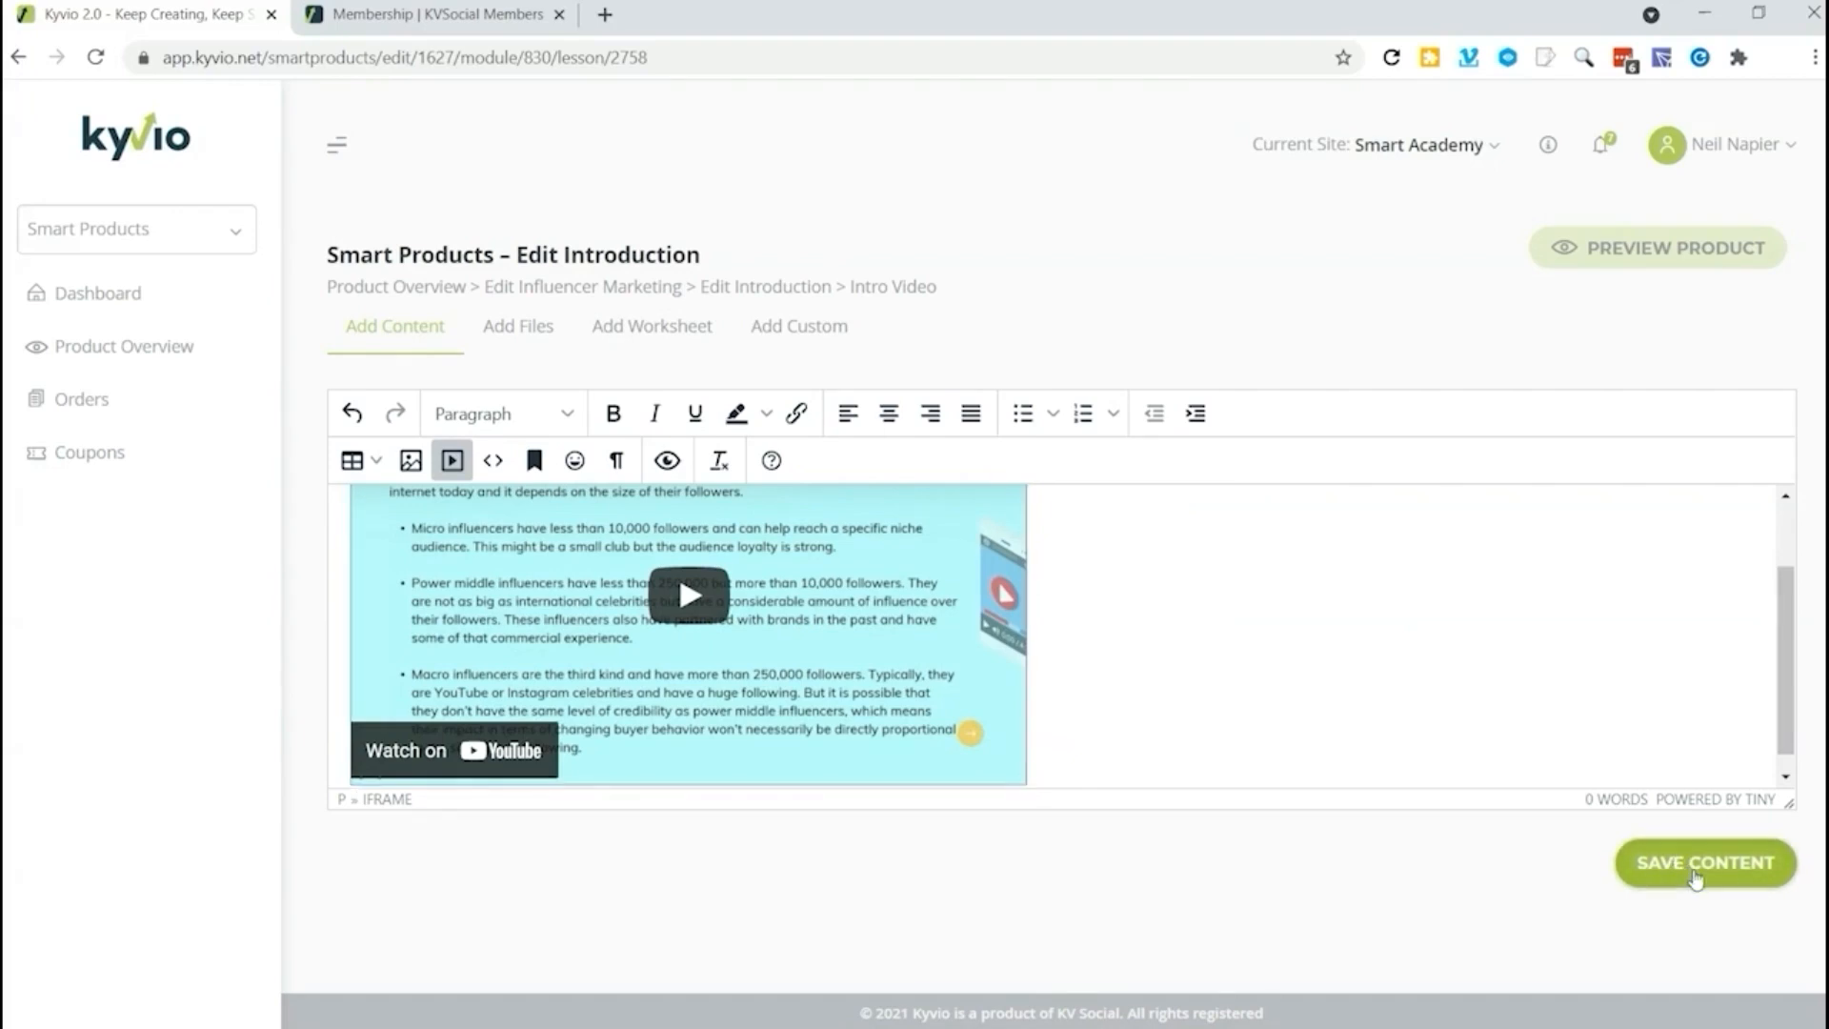
{"action": "scroll", "coordinate": [1229, 795], "scroll_direction": "down", "scroll_amount": 1}
{"action": "scroll", "coordinate": [1229, 795], "scroll_direction": "down", "scroll_amount": 1}
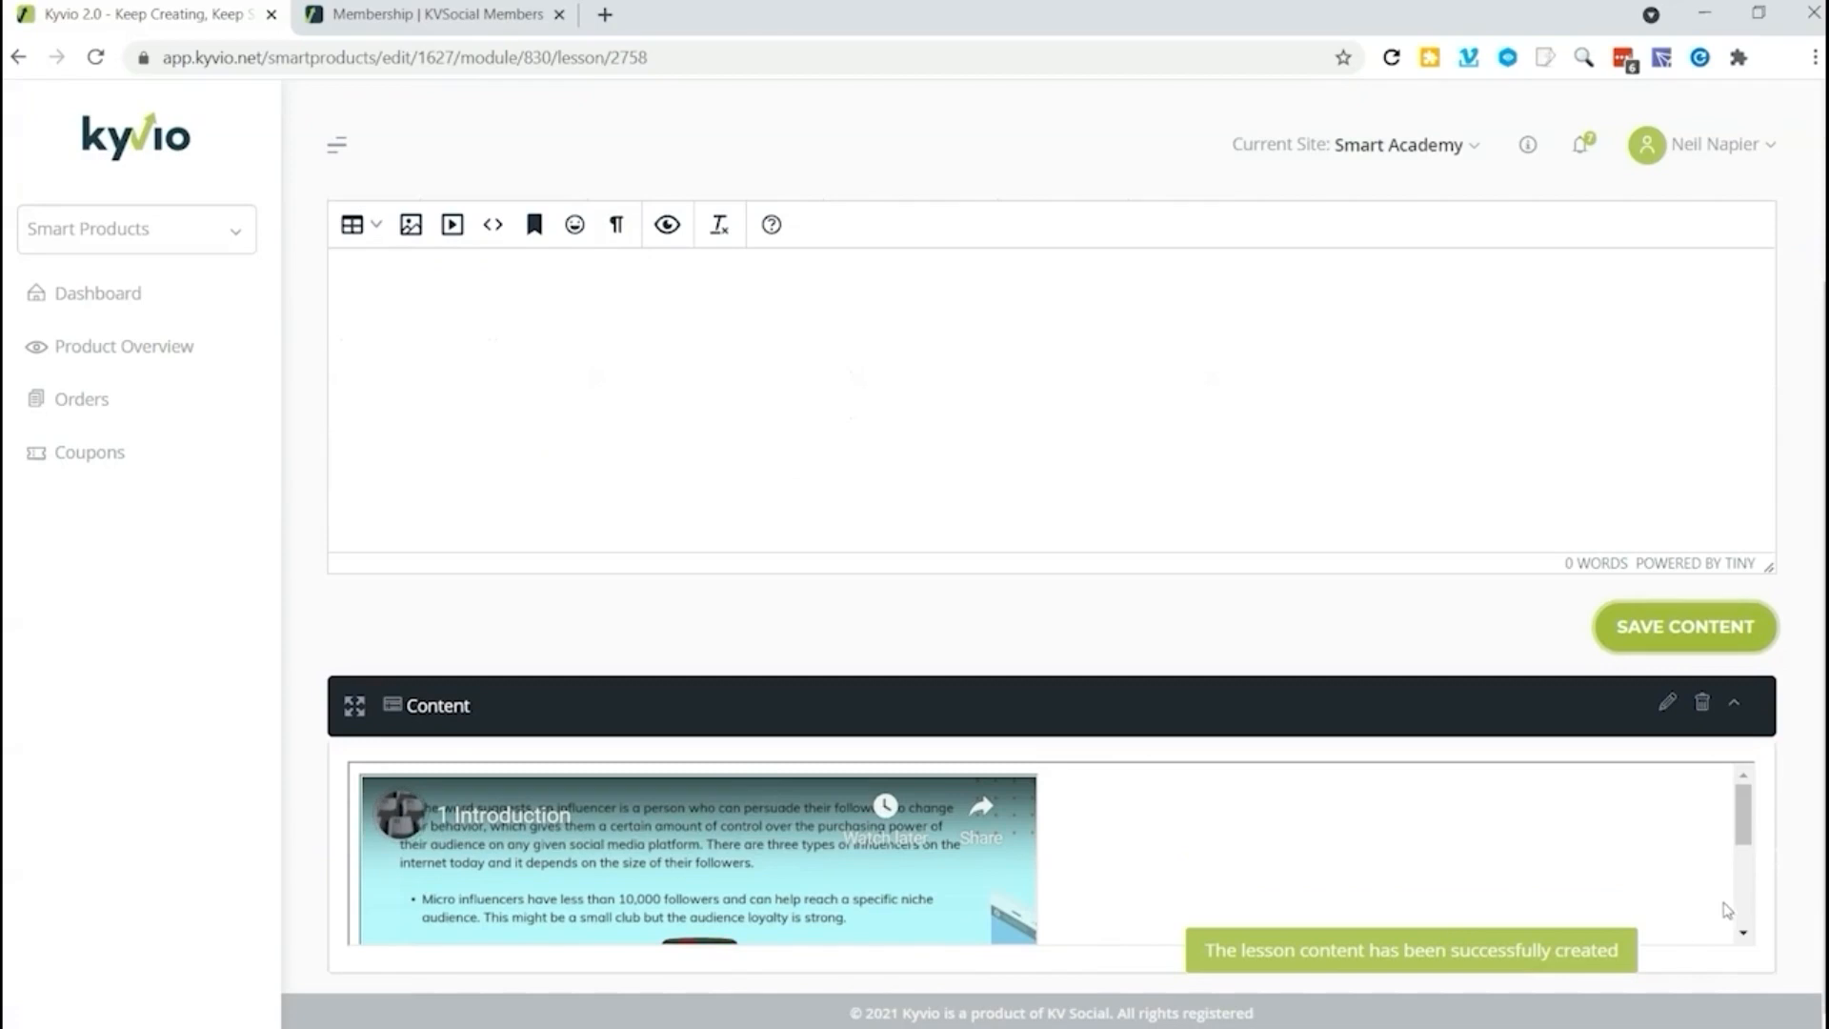
{"action": "mouse_move", "coordinate": [1746, 839]}
{"action": "left_mouse_down"}
{"action": "mouse_move", "coordinate": [1747, 938]}
{"action": "mouse_move", "coordinate": [1743, 844]}
{"action": "left_mouse_up"}
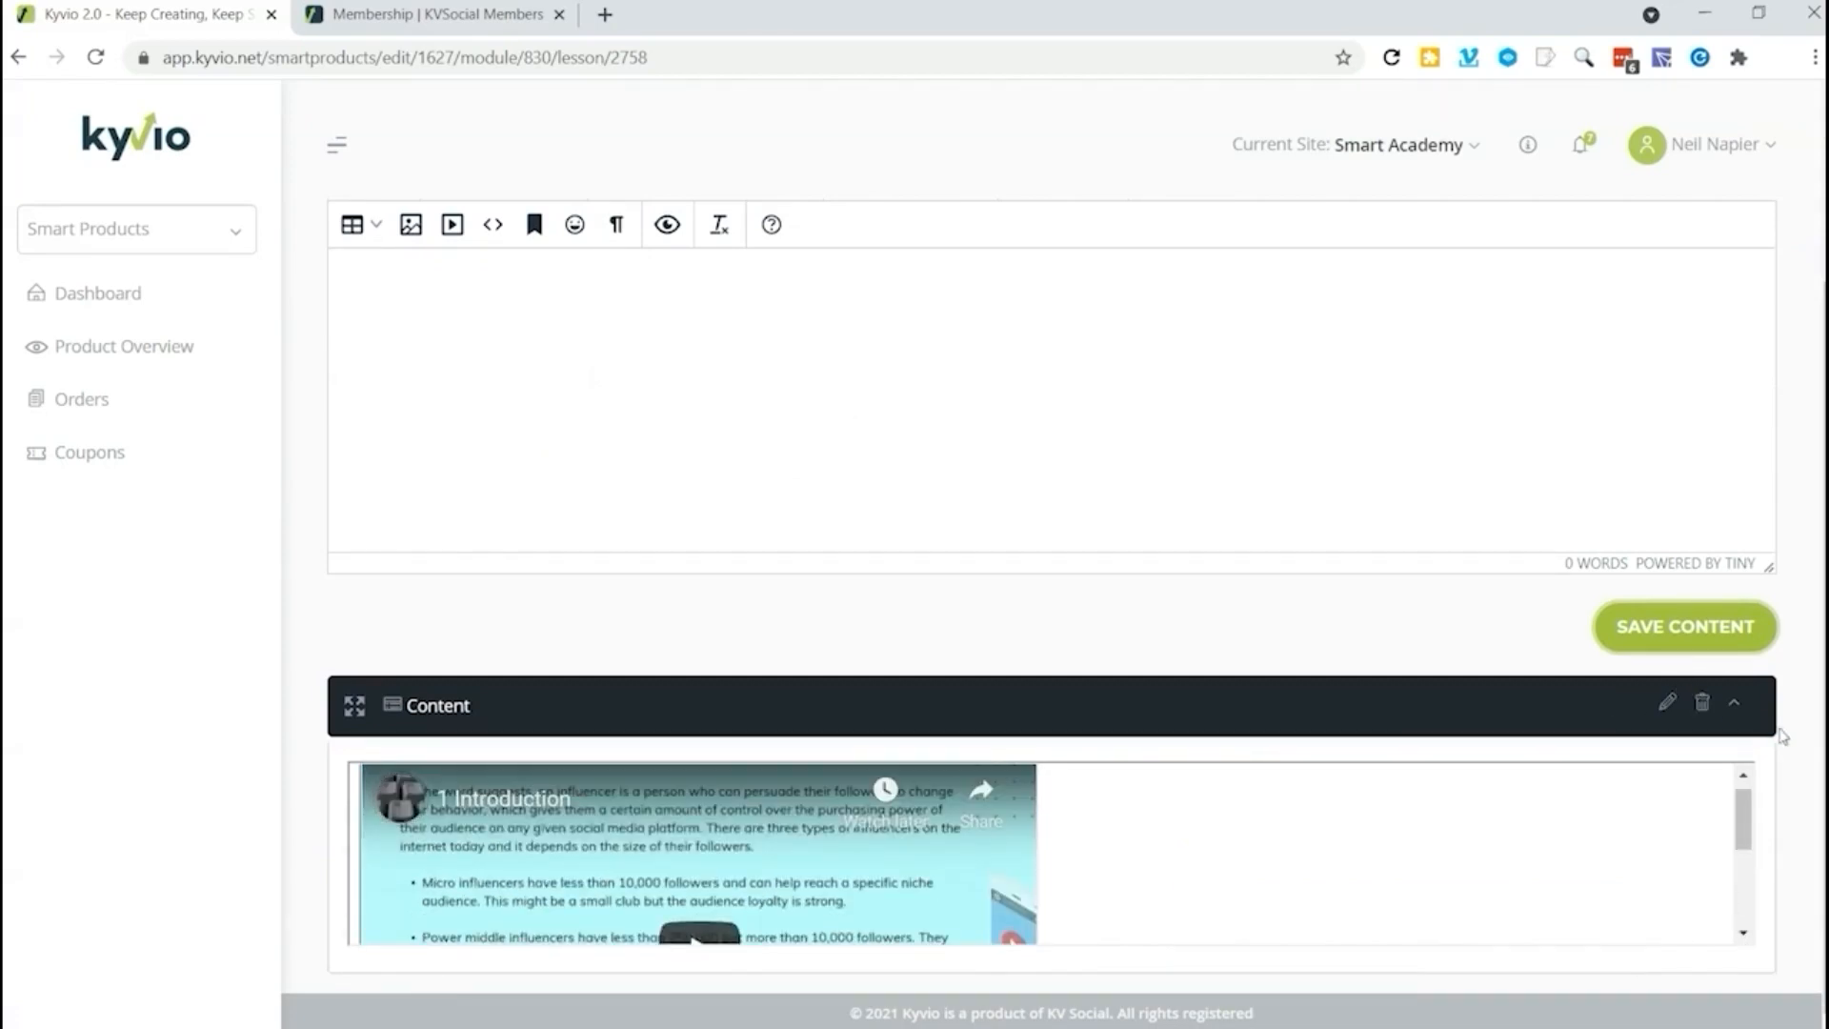
Step: Return to the Influencer Marketing product's editing page and publish both the Introduction module and its Intro Video lesson
{"action": "scroll", "coordinate": [1174, 688], "scroll_direction": "up", "scroll_amount": 2}
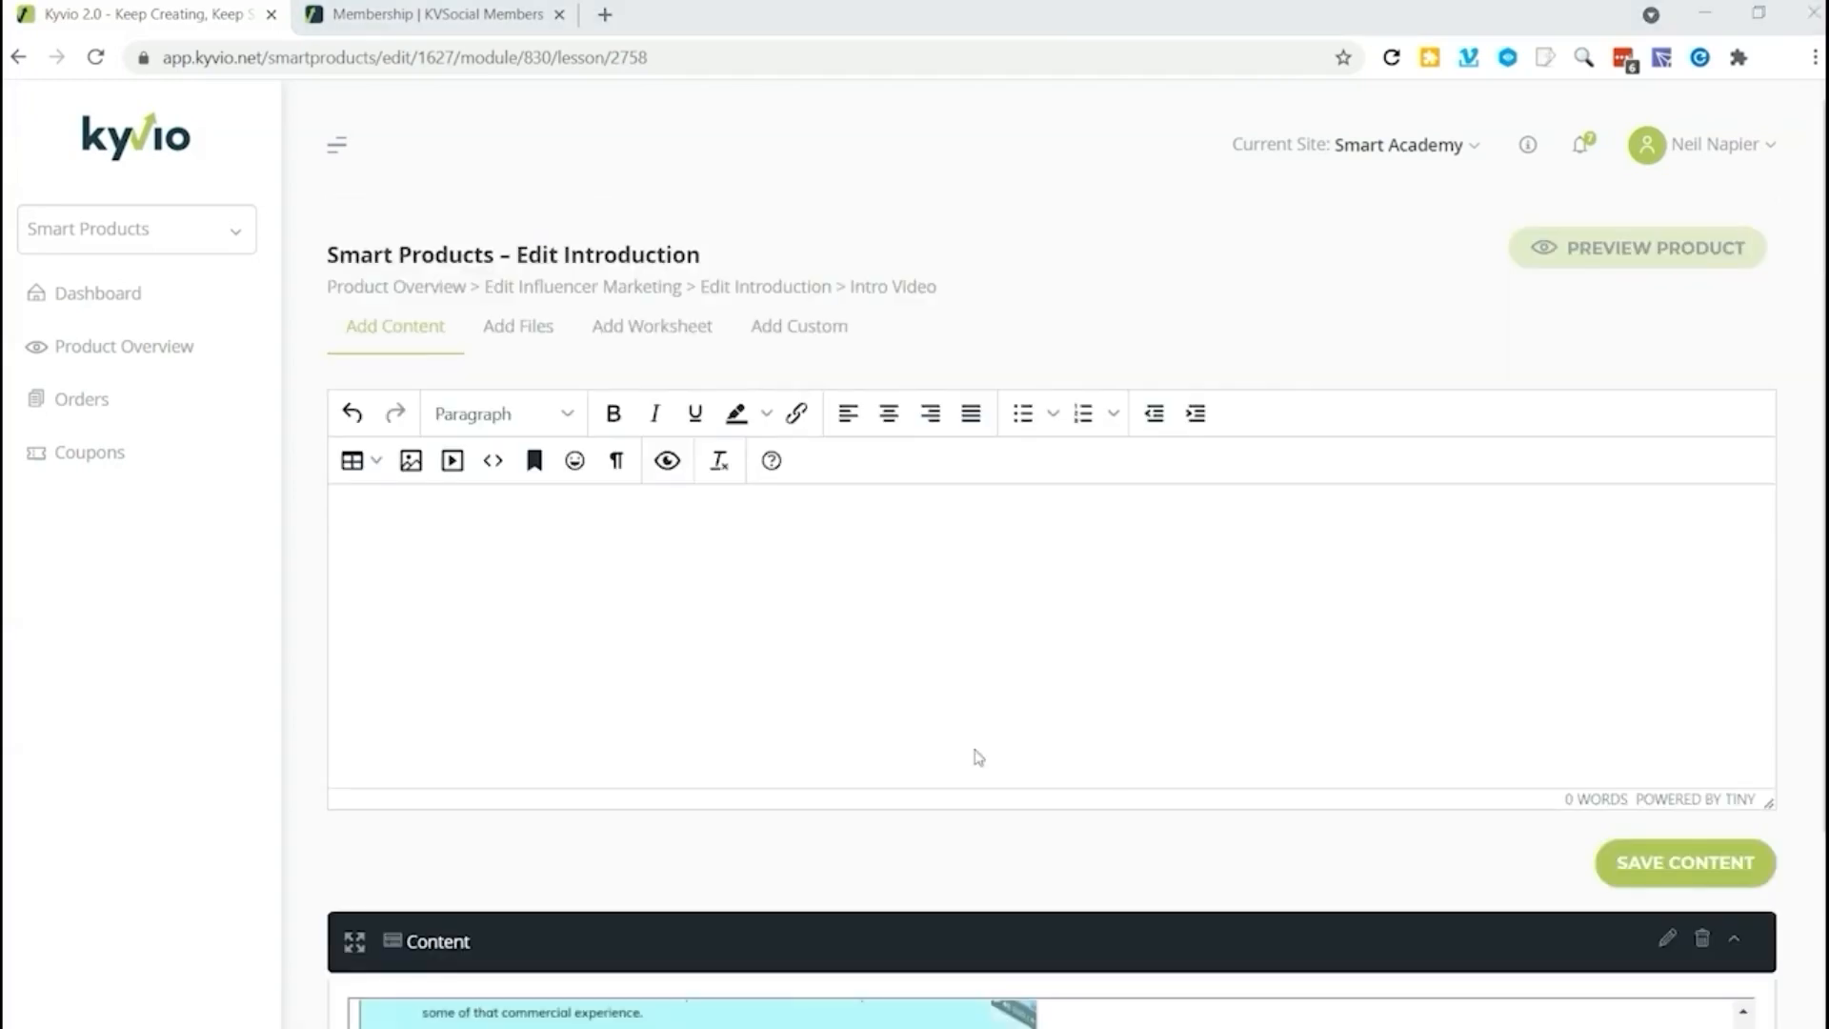
{"action": "left_click", "coordinate": [410, 289]}
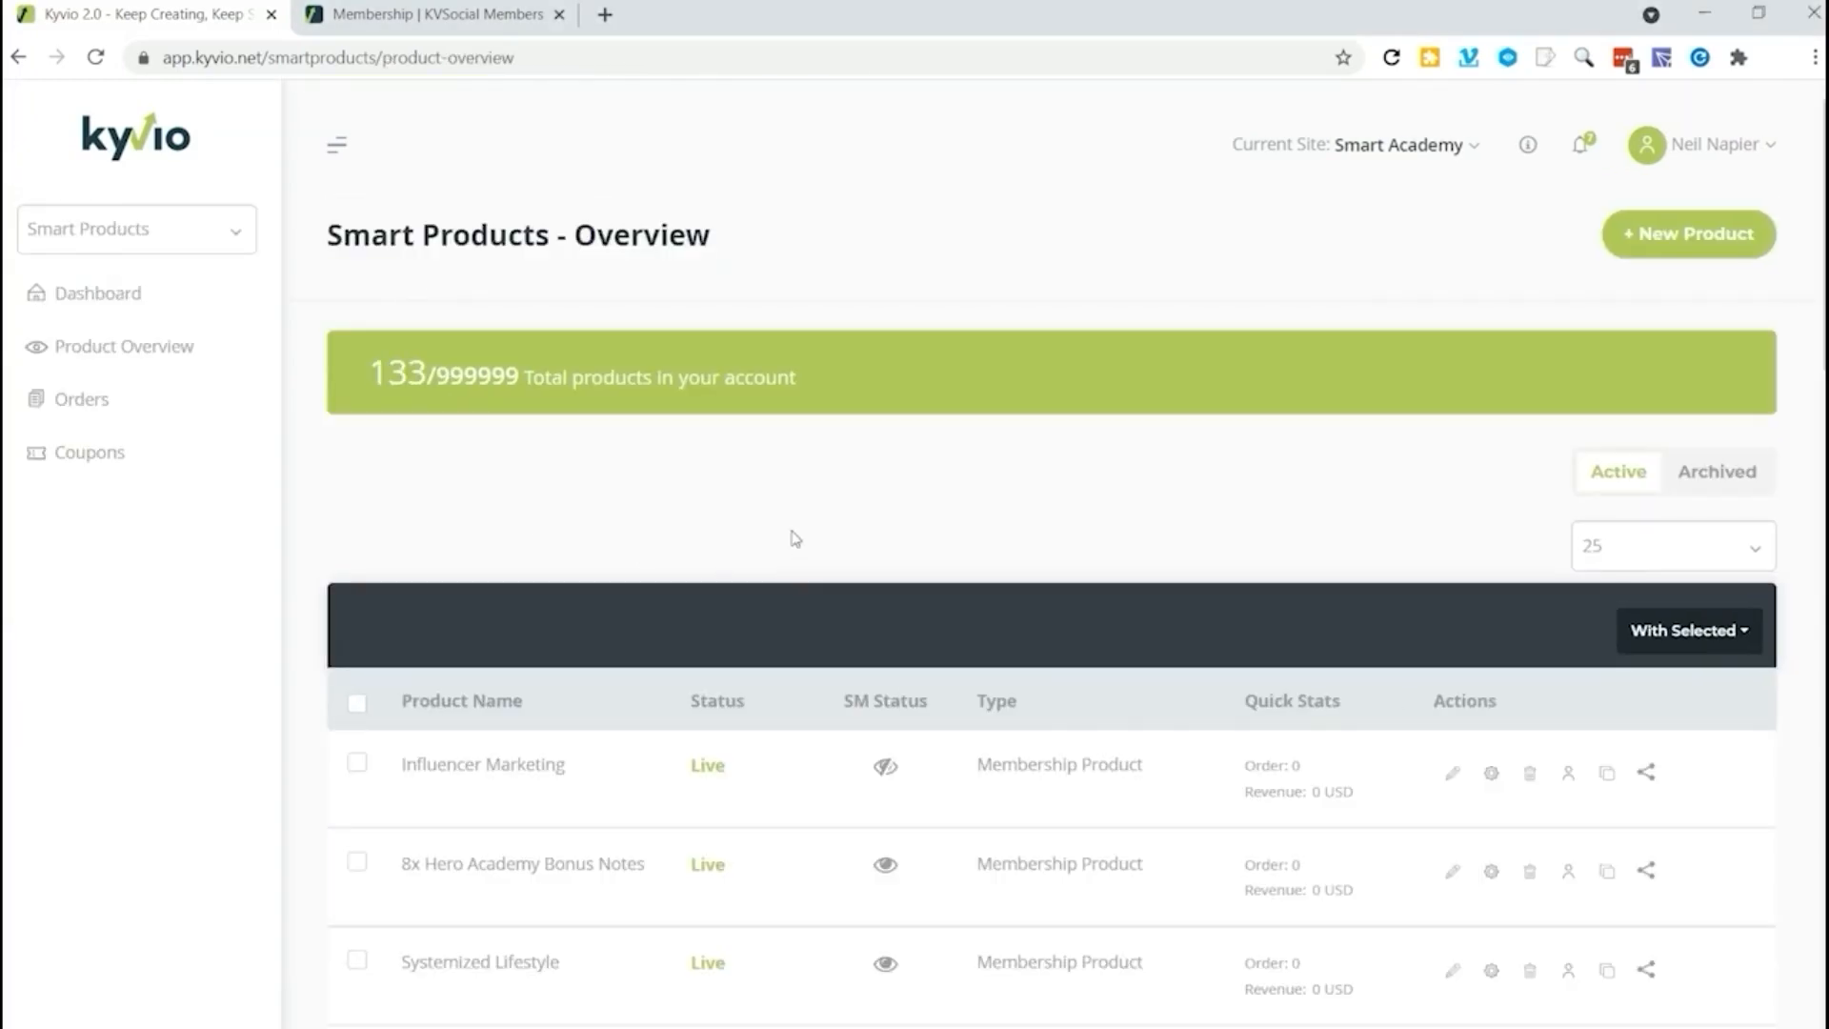
{"action": "left_click", "coordinate": [1452, 772]}
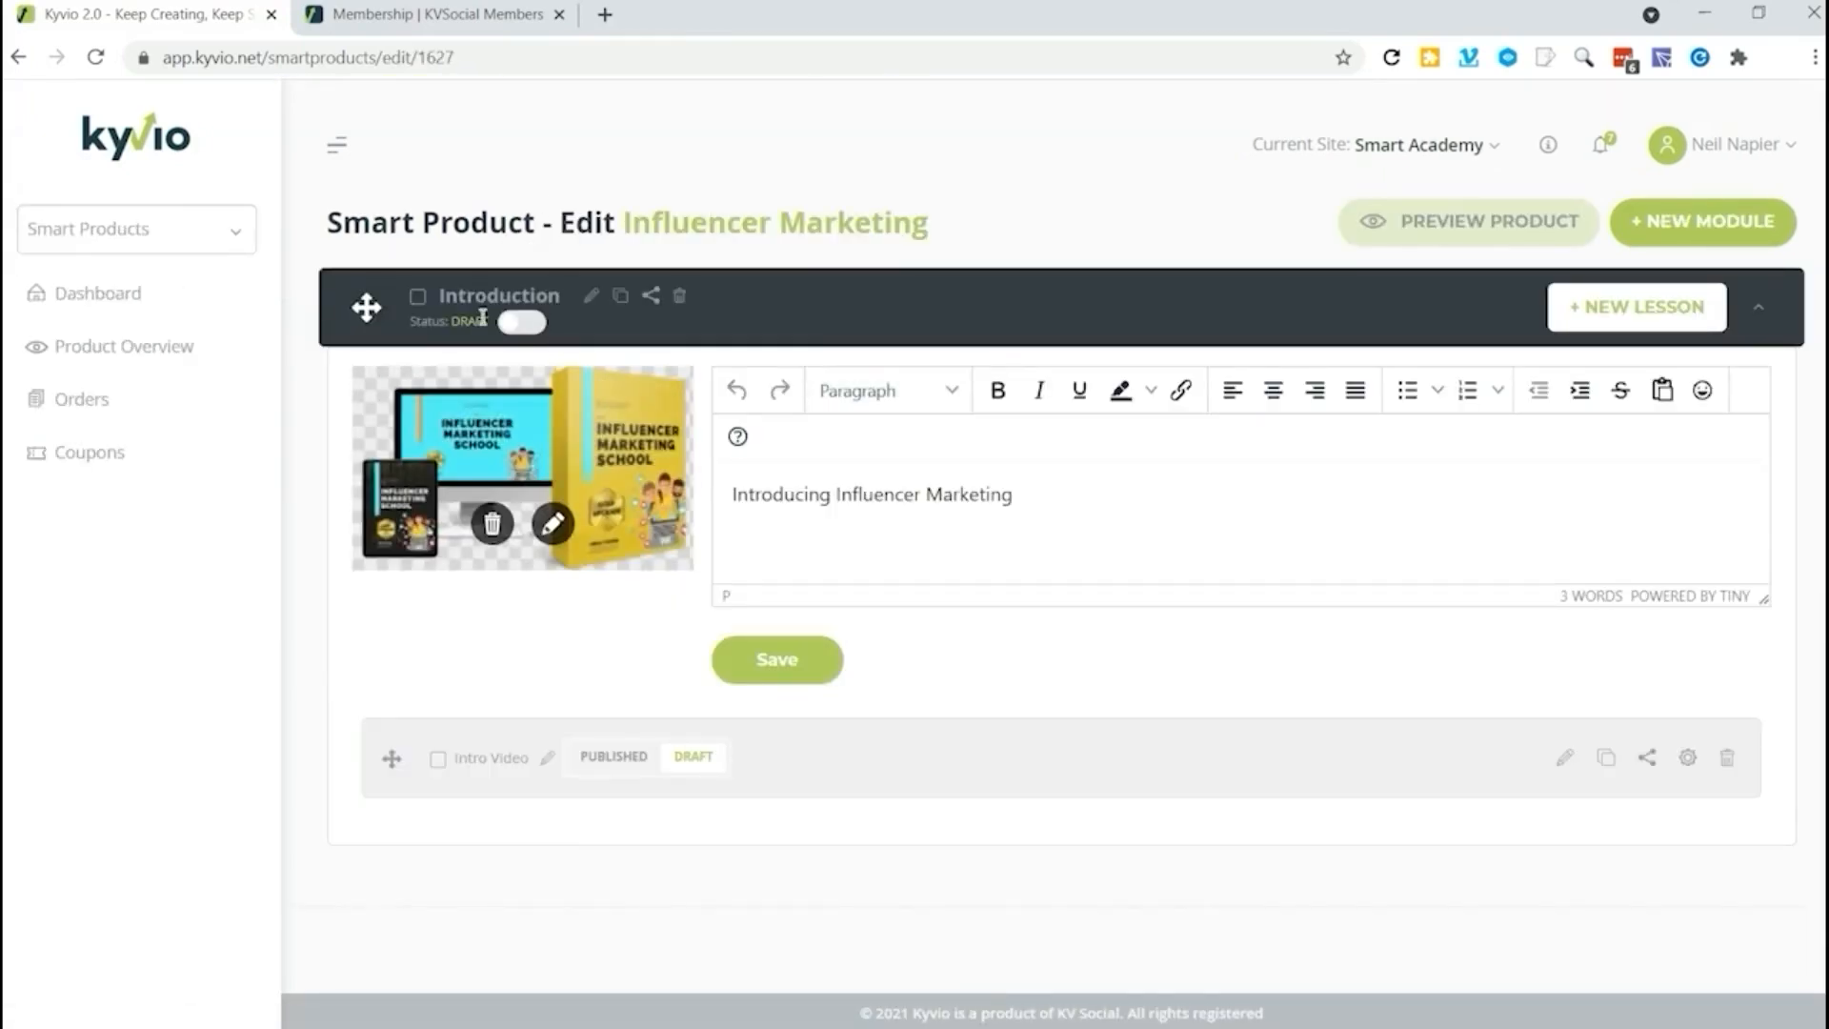
{"action": "left_click", "coordinate": [520, 323]}
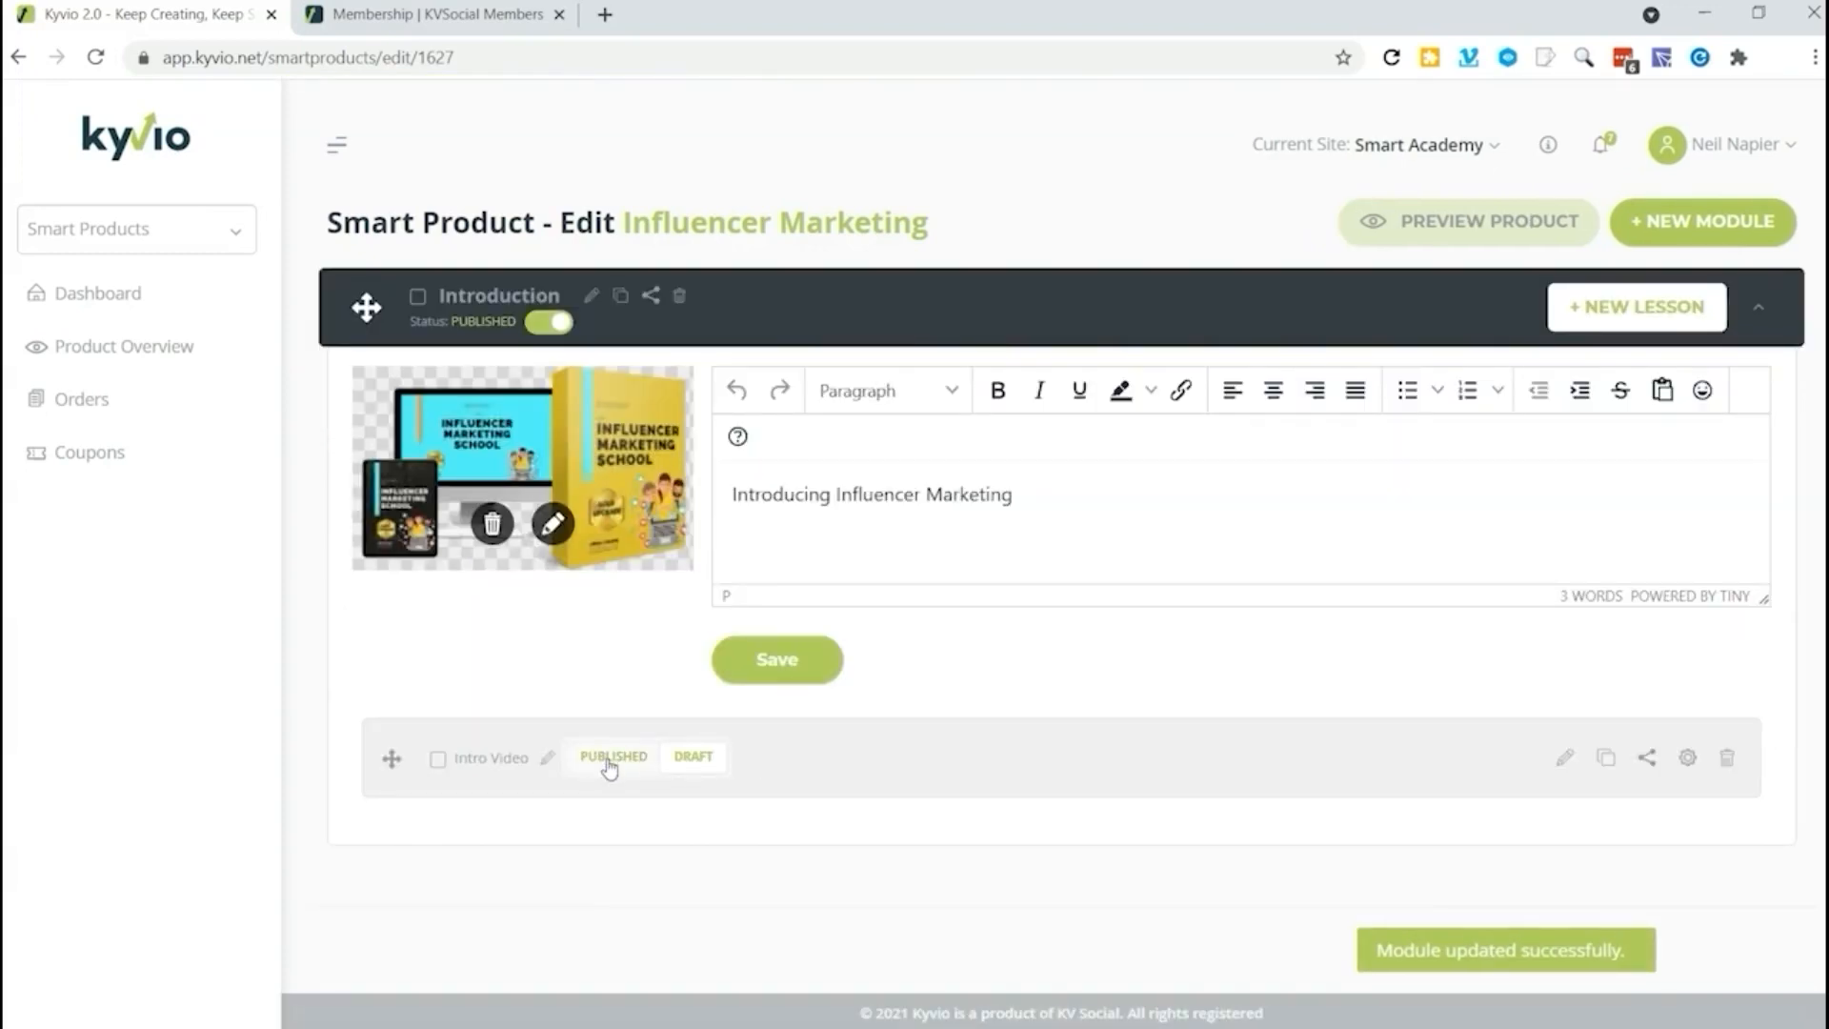
{"action": "left_click", "coordinate": [609, 757]}
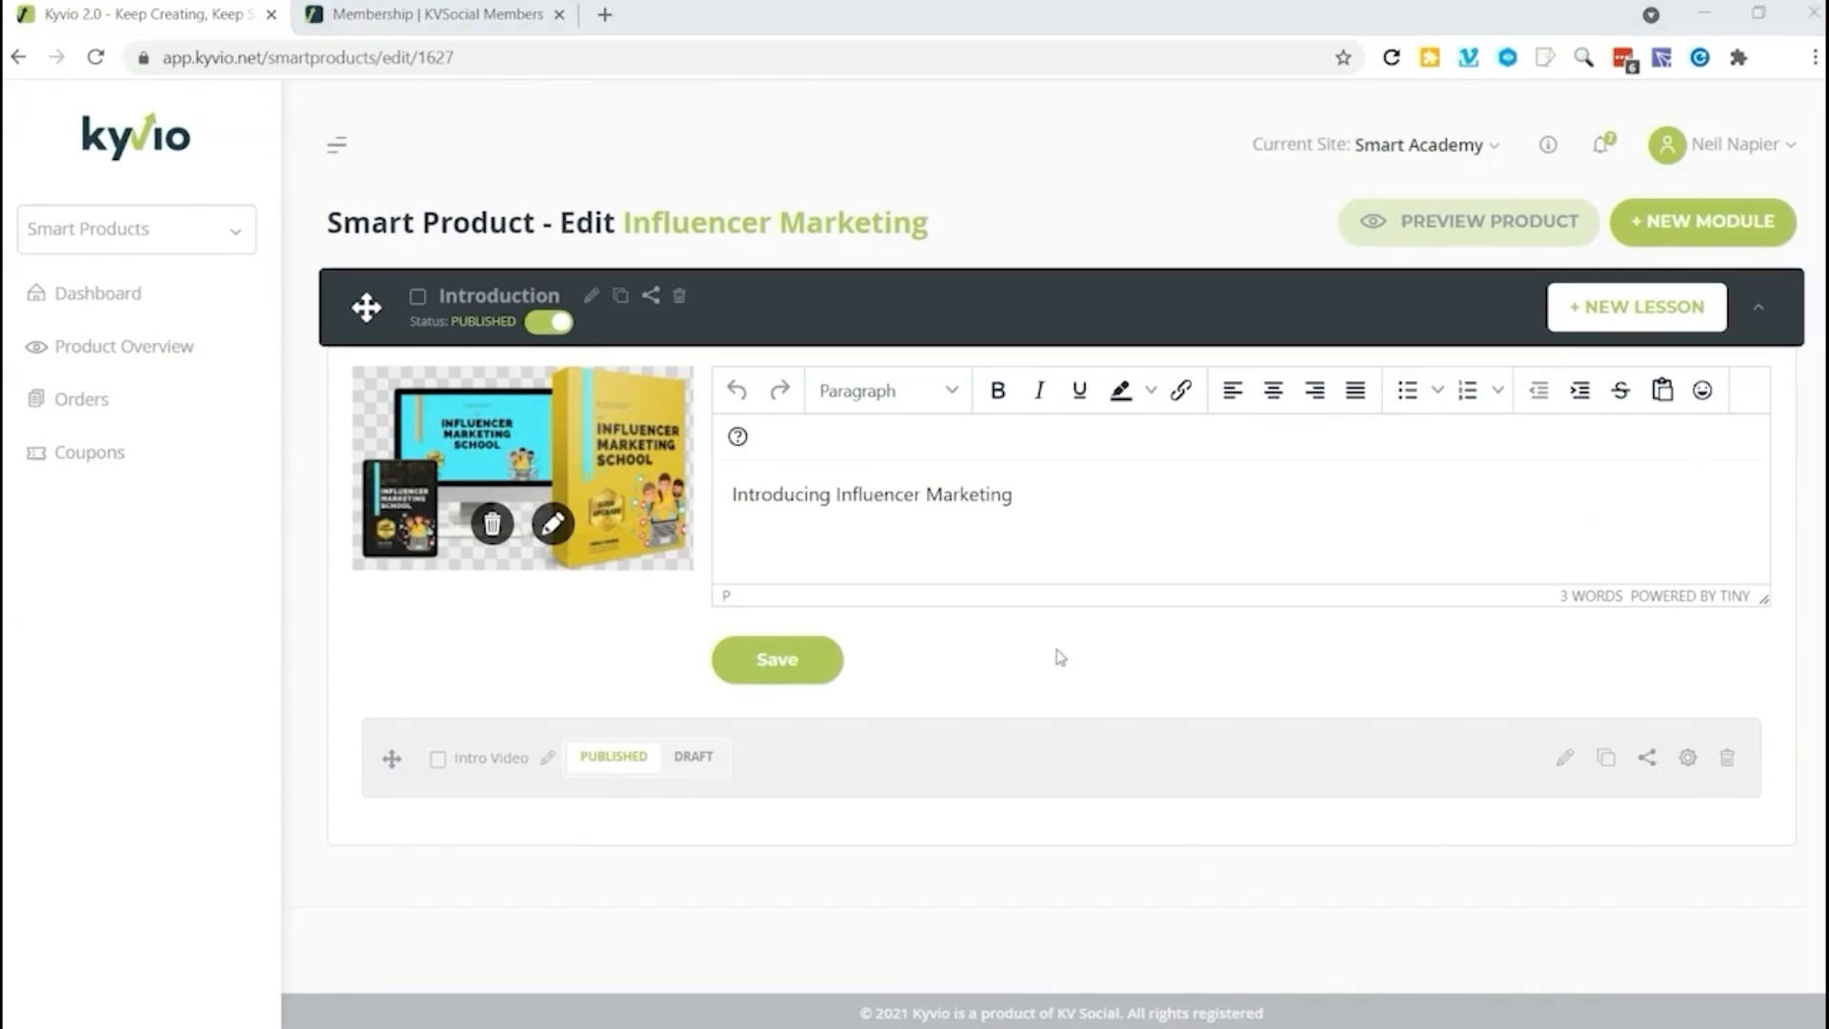
Step: Preview the product in the members area and start the Introduction module's lessons
{"action": "left_click", "coordinate": [1471, 225]}
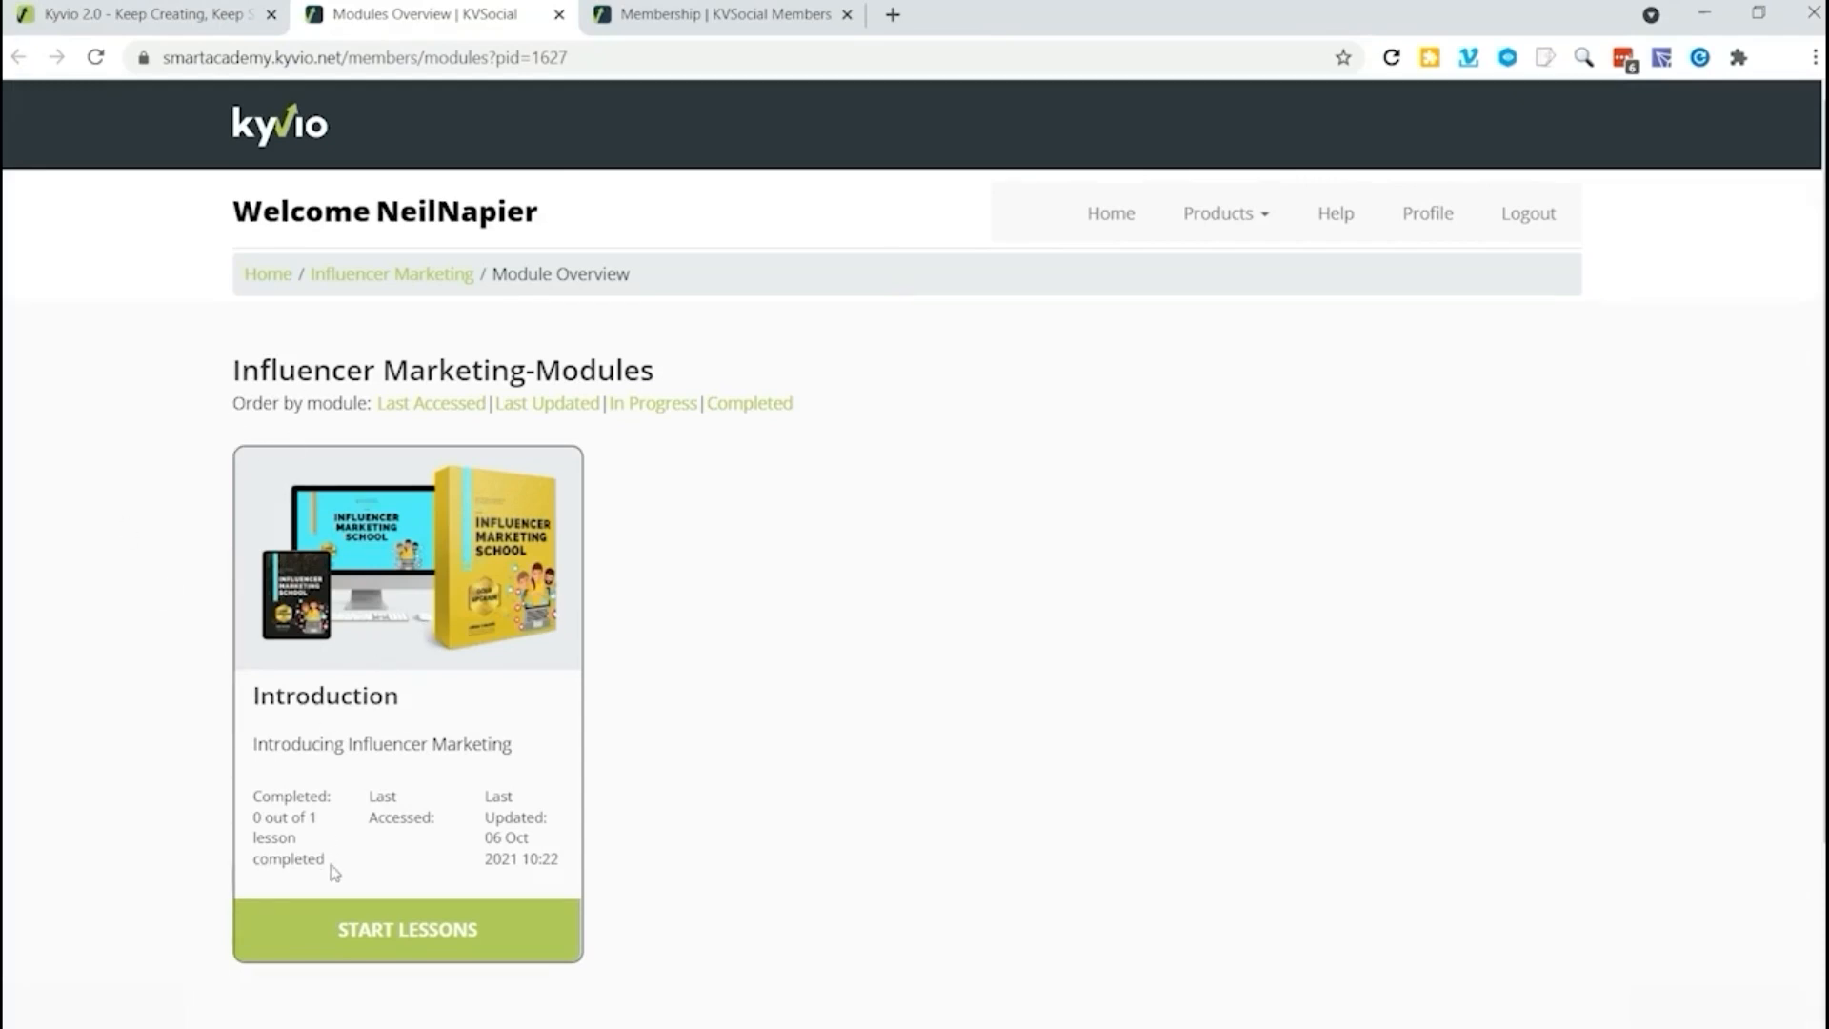
{"action": "left_click", "coordinate": [409, 928]}
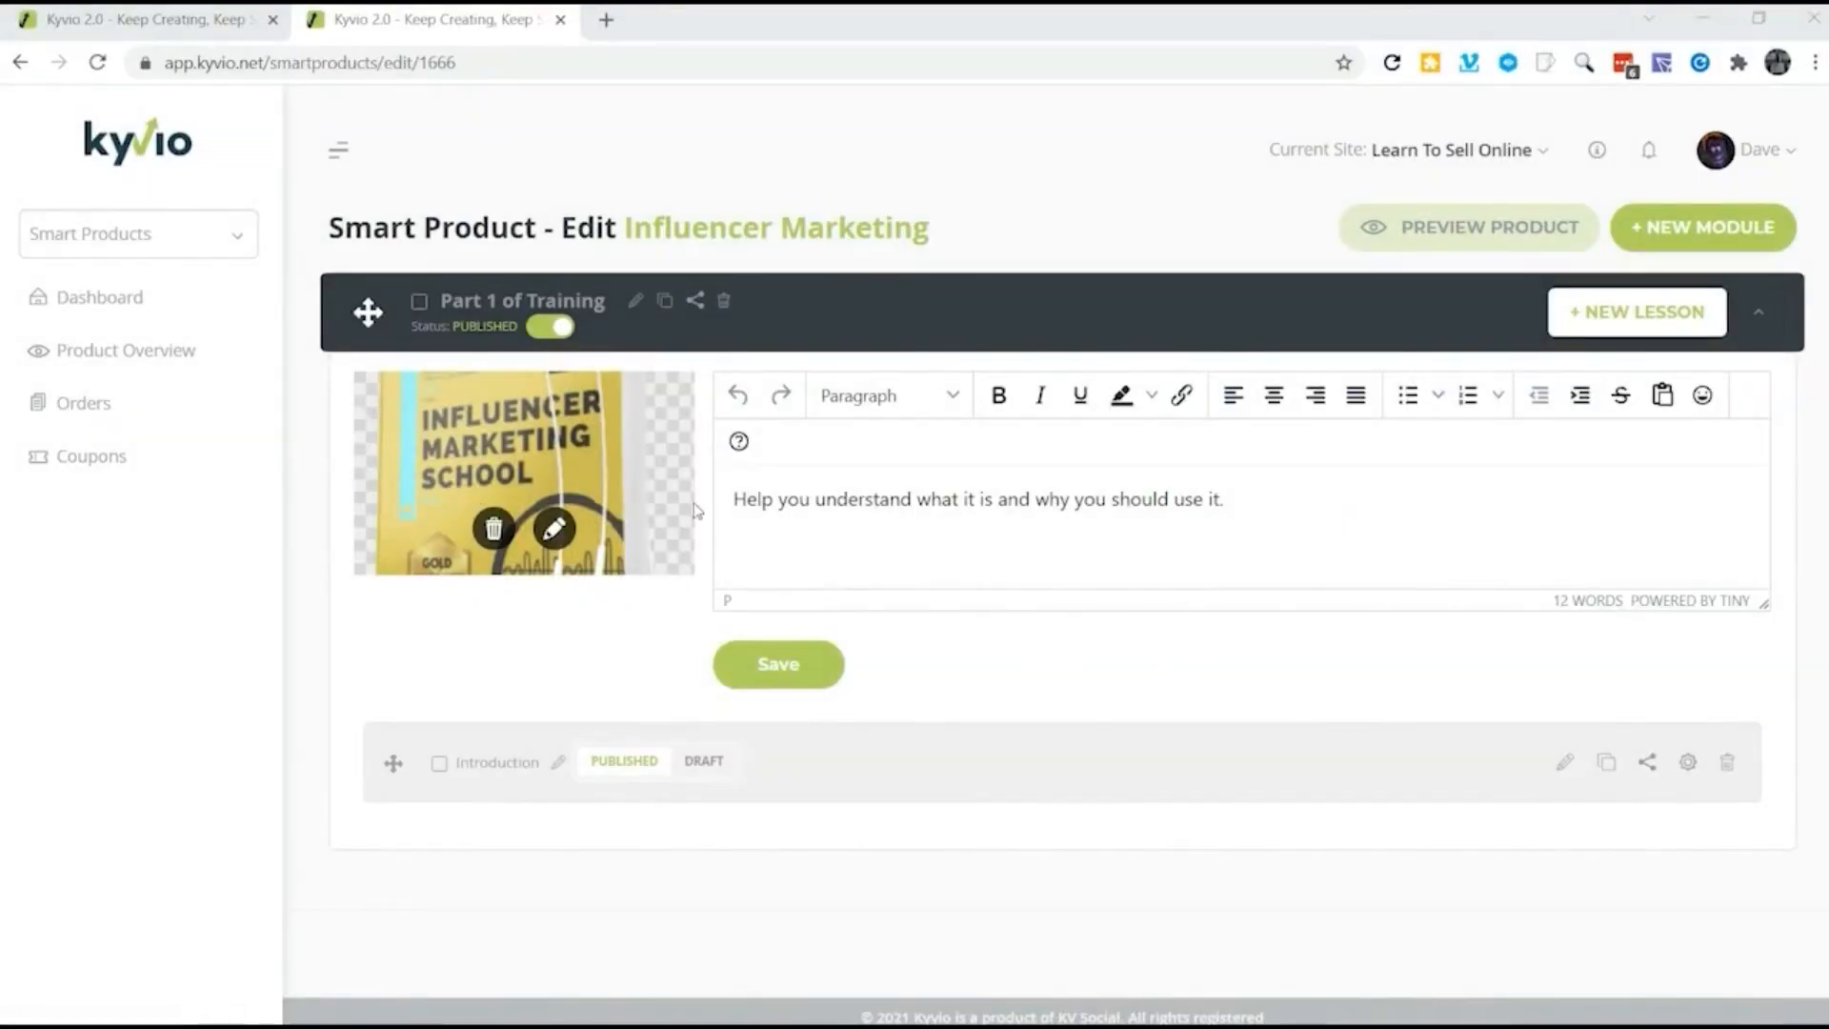
Step: Edit the Introduction lesson of the Part 1 of Training module and start a worksheet named "A quick checkup."
{"action": "left_click", "coordinate": [1566, 763]}
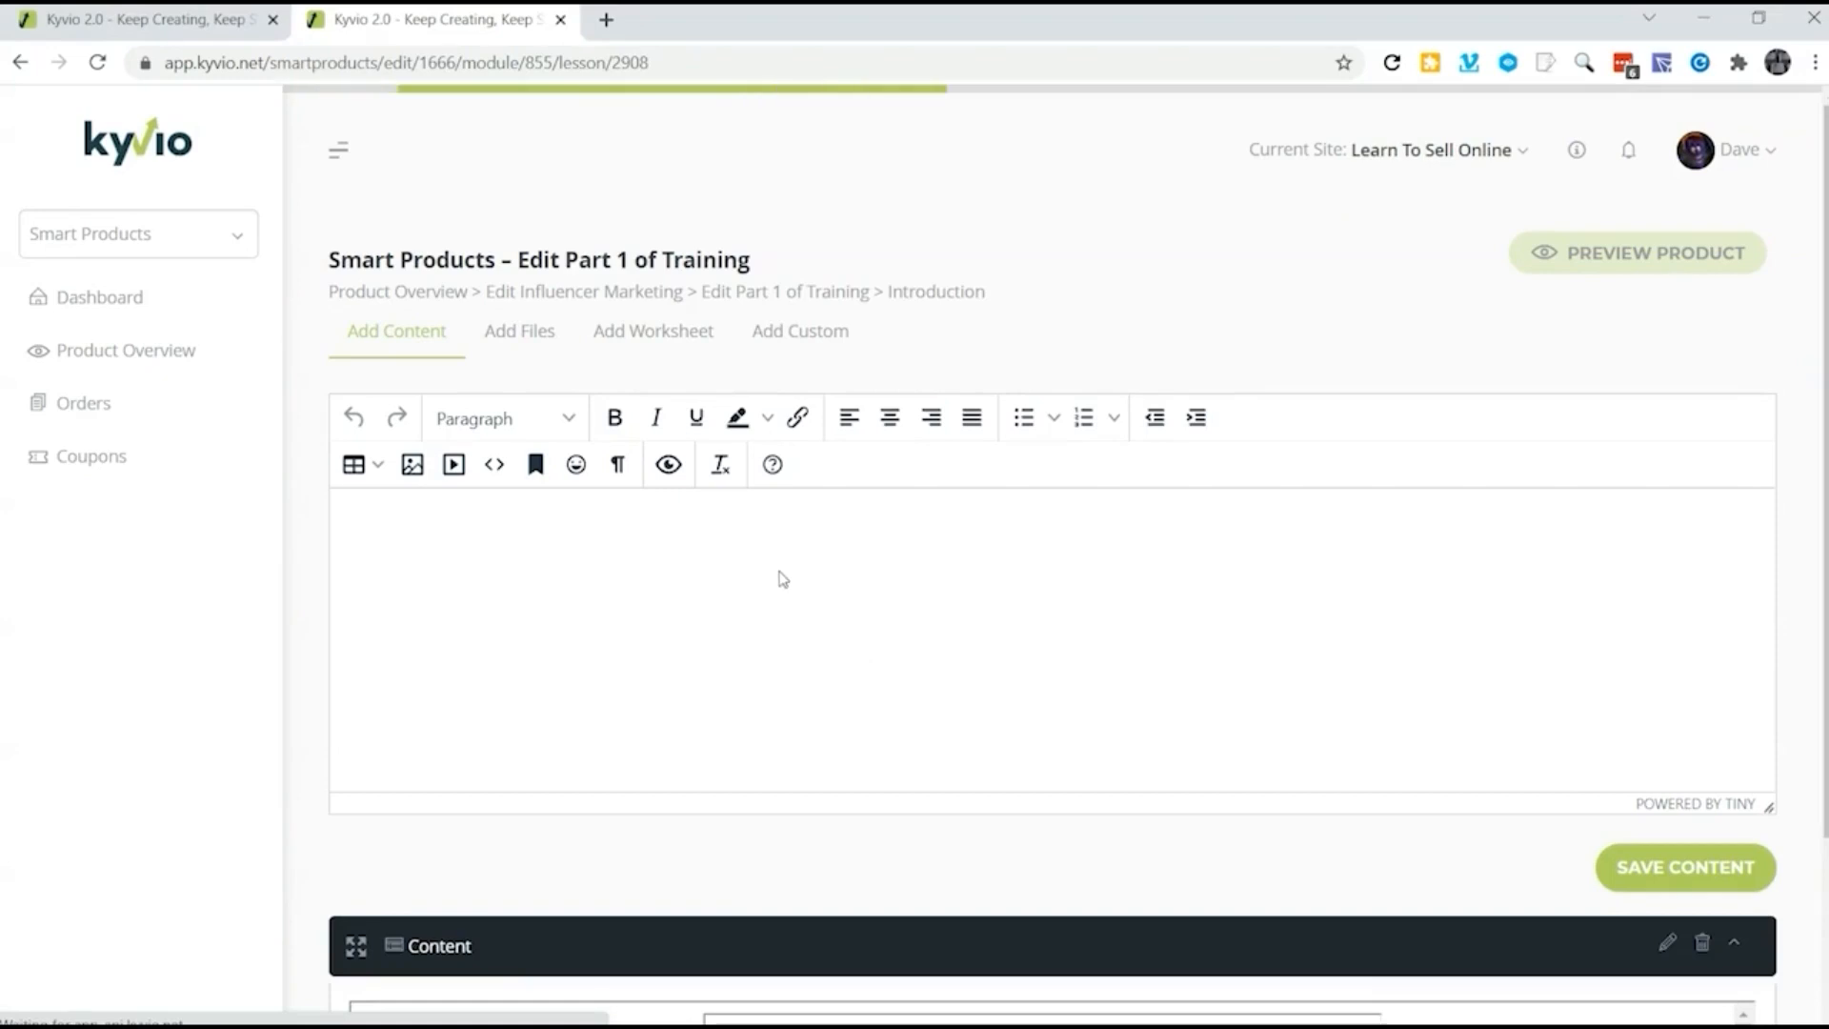
{"action": "scroll", "coordinate": [779, 579], "scroll_direction": "down", "scroll_amount": 3}
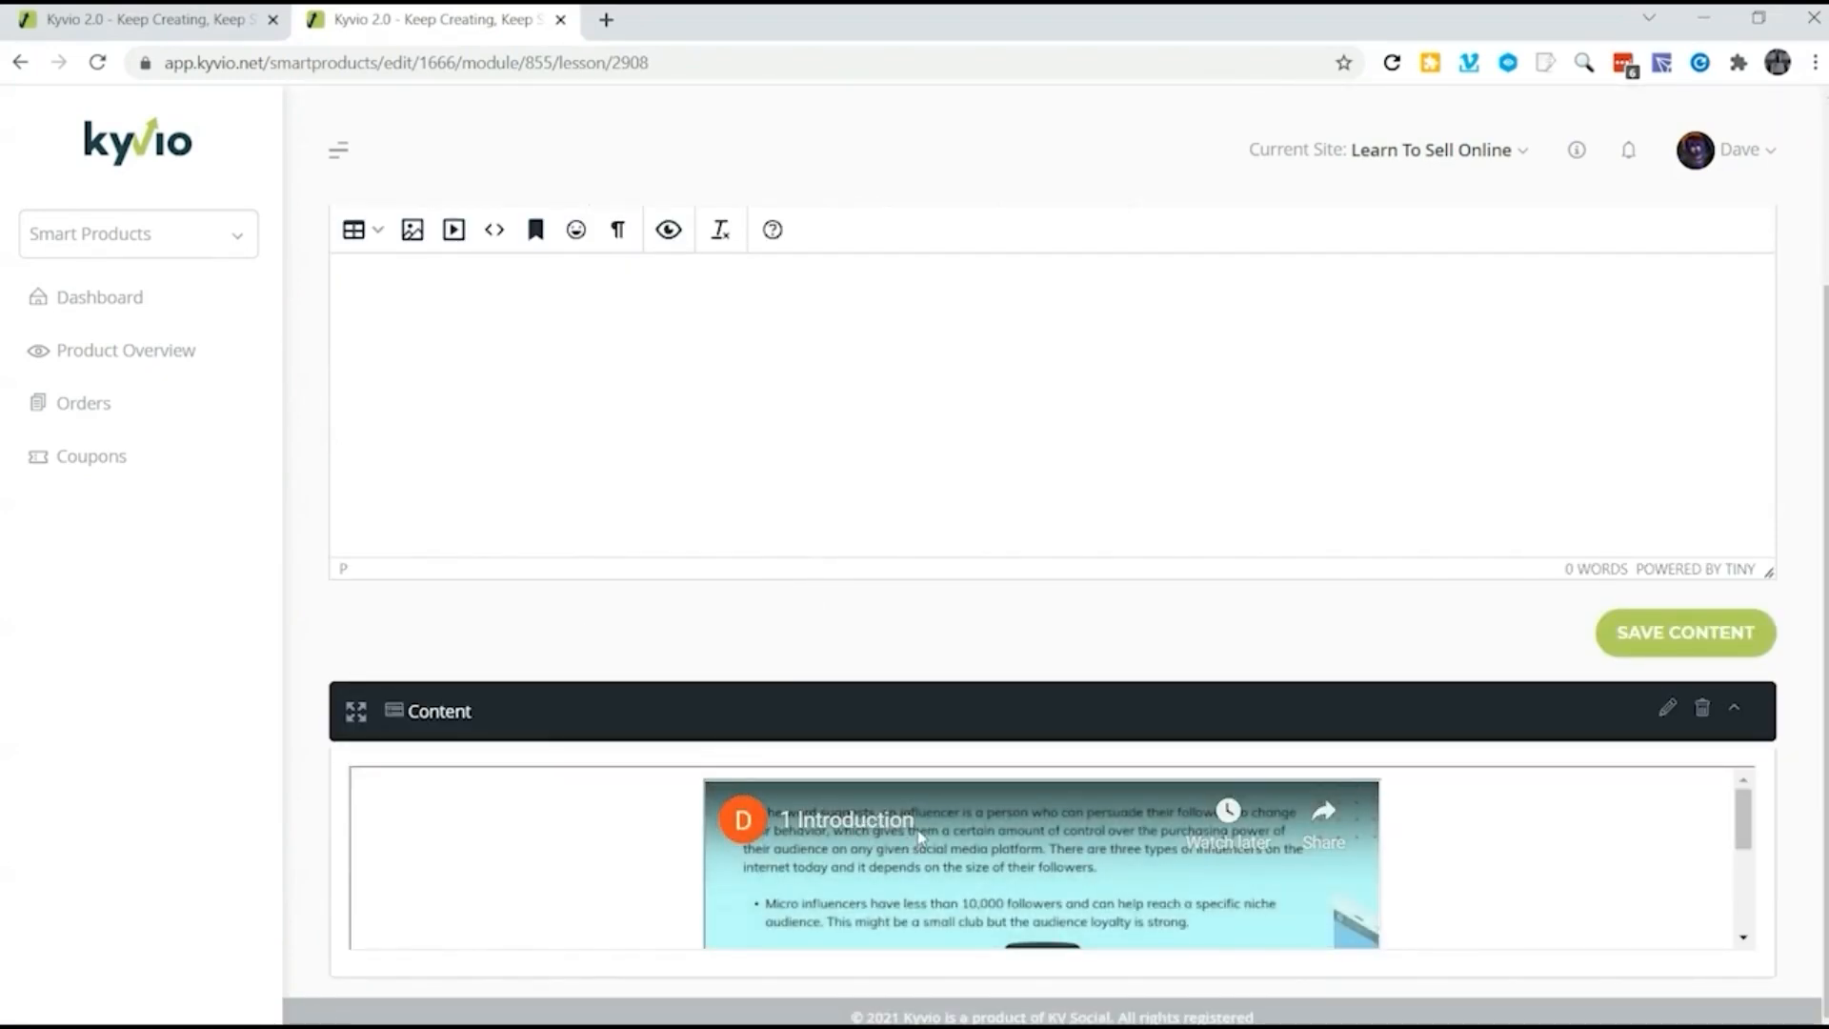
{"action": "scroll", "coordinate": [981, 838], "scroll_direction": "up", "scroll_amount": 3}
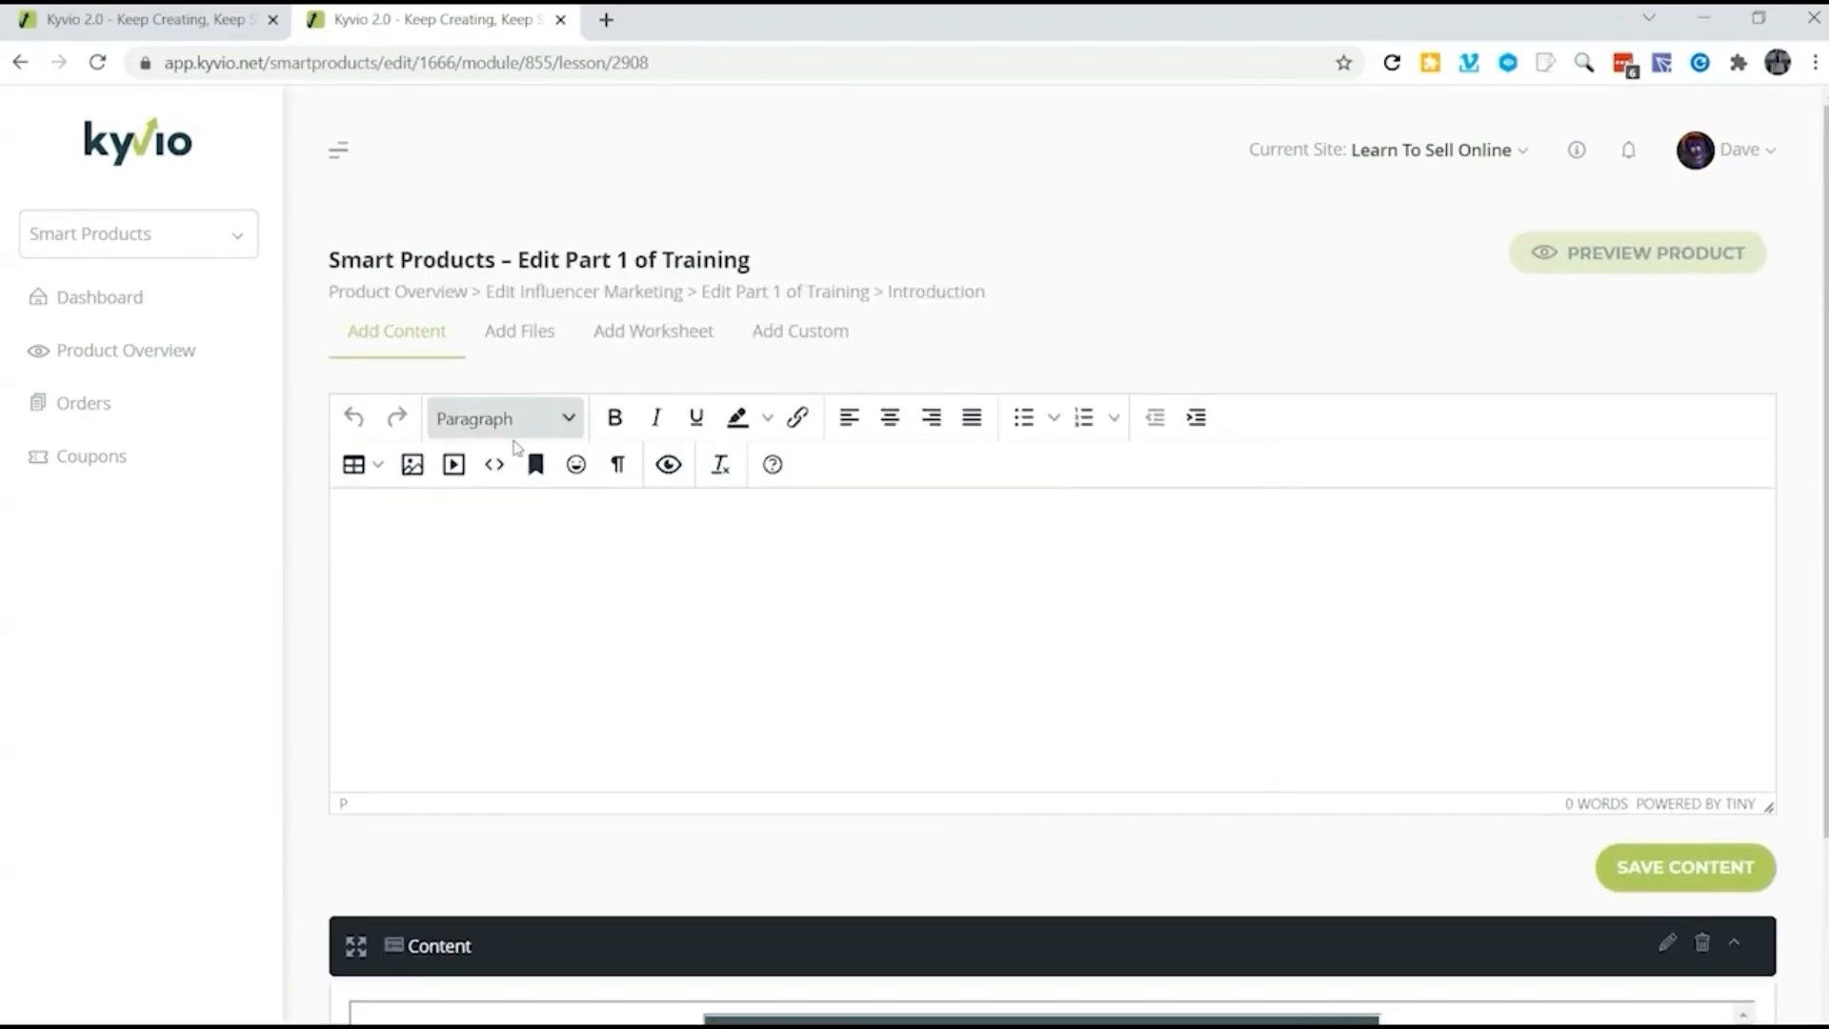
{"action": "left_click", "coordinate": [647, 340]}
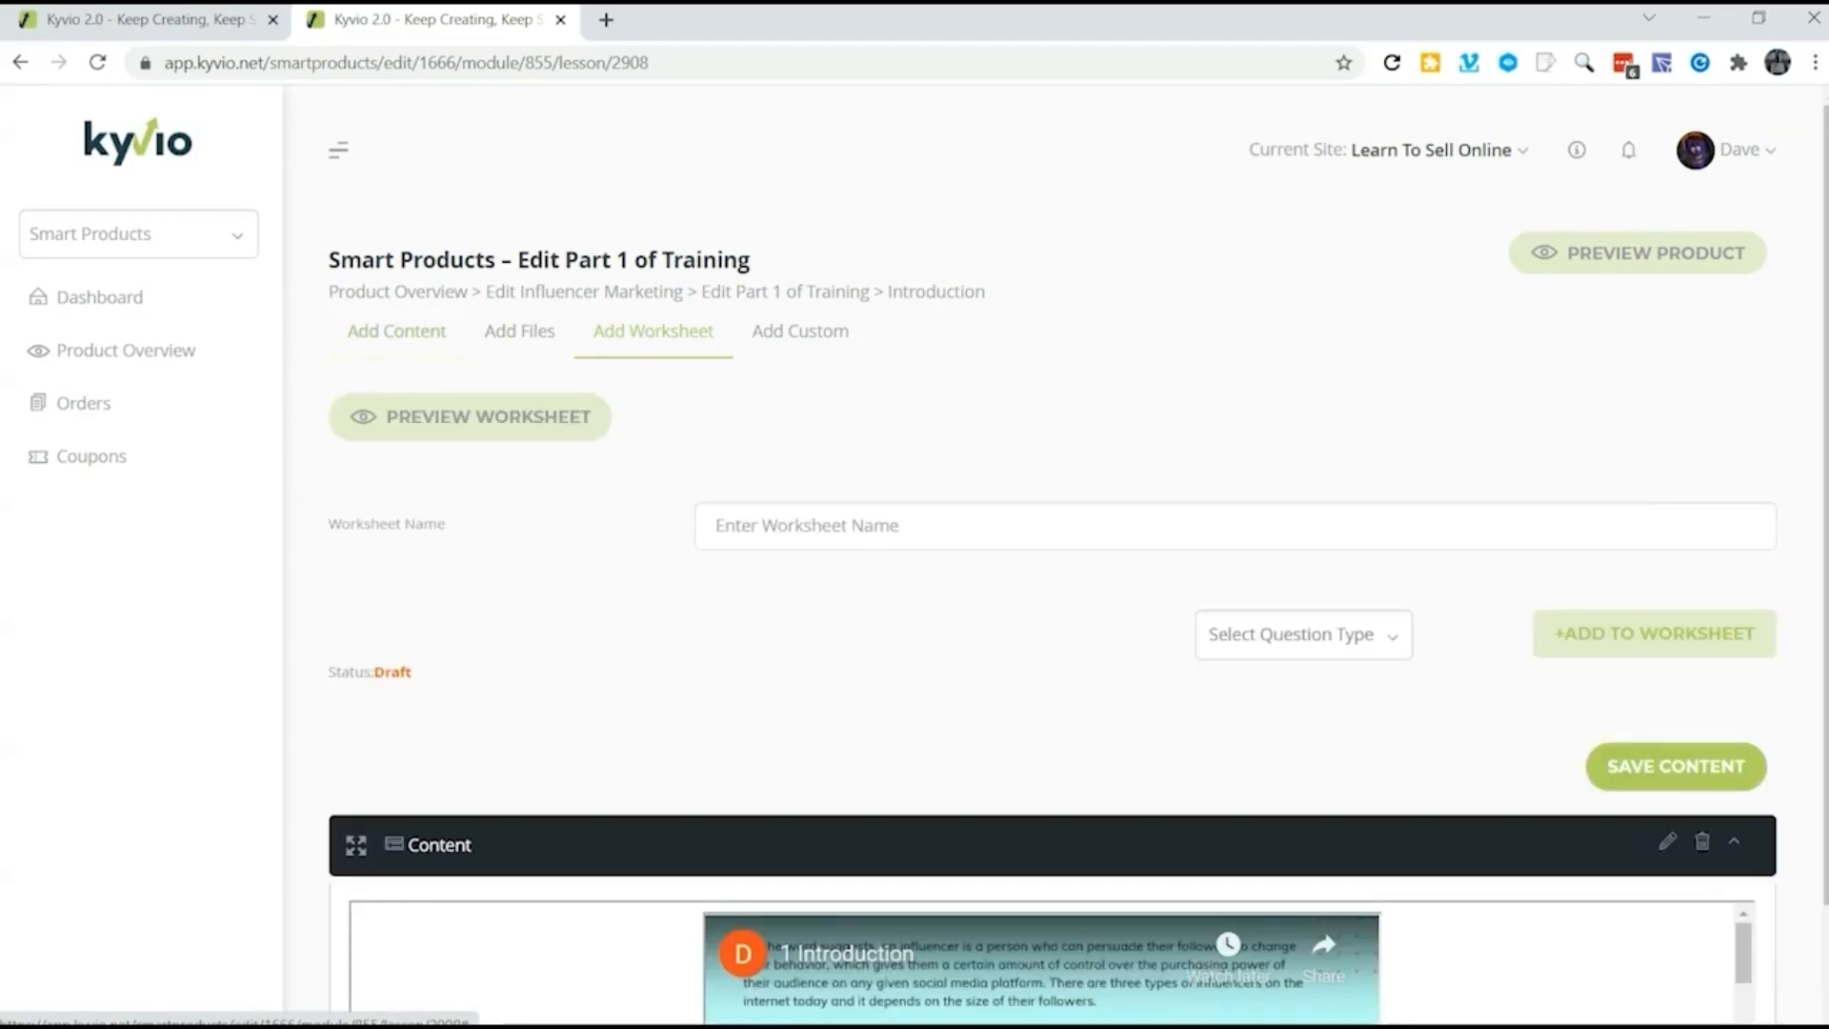
{"action": "left_click", "coordinate": [1000, 519]}
{"action": "type", "text": "A quick checkup."}
Step: Add the multiple-choice question "What is an influencer marketer?" with options on playing disc golf, shopping a lot and persuading others to change their behavior
{"action": "left_click", "coordinate": [1295, 637]}
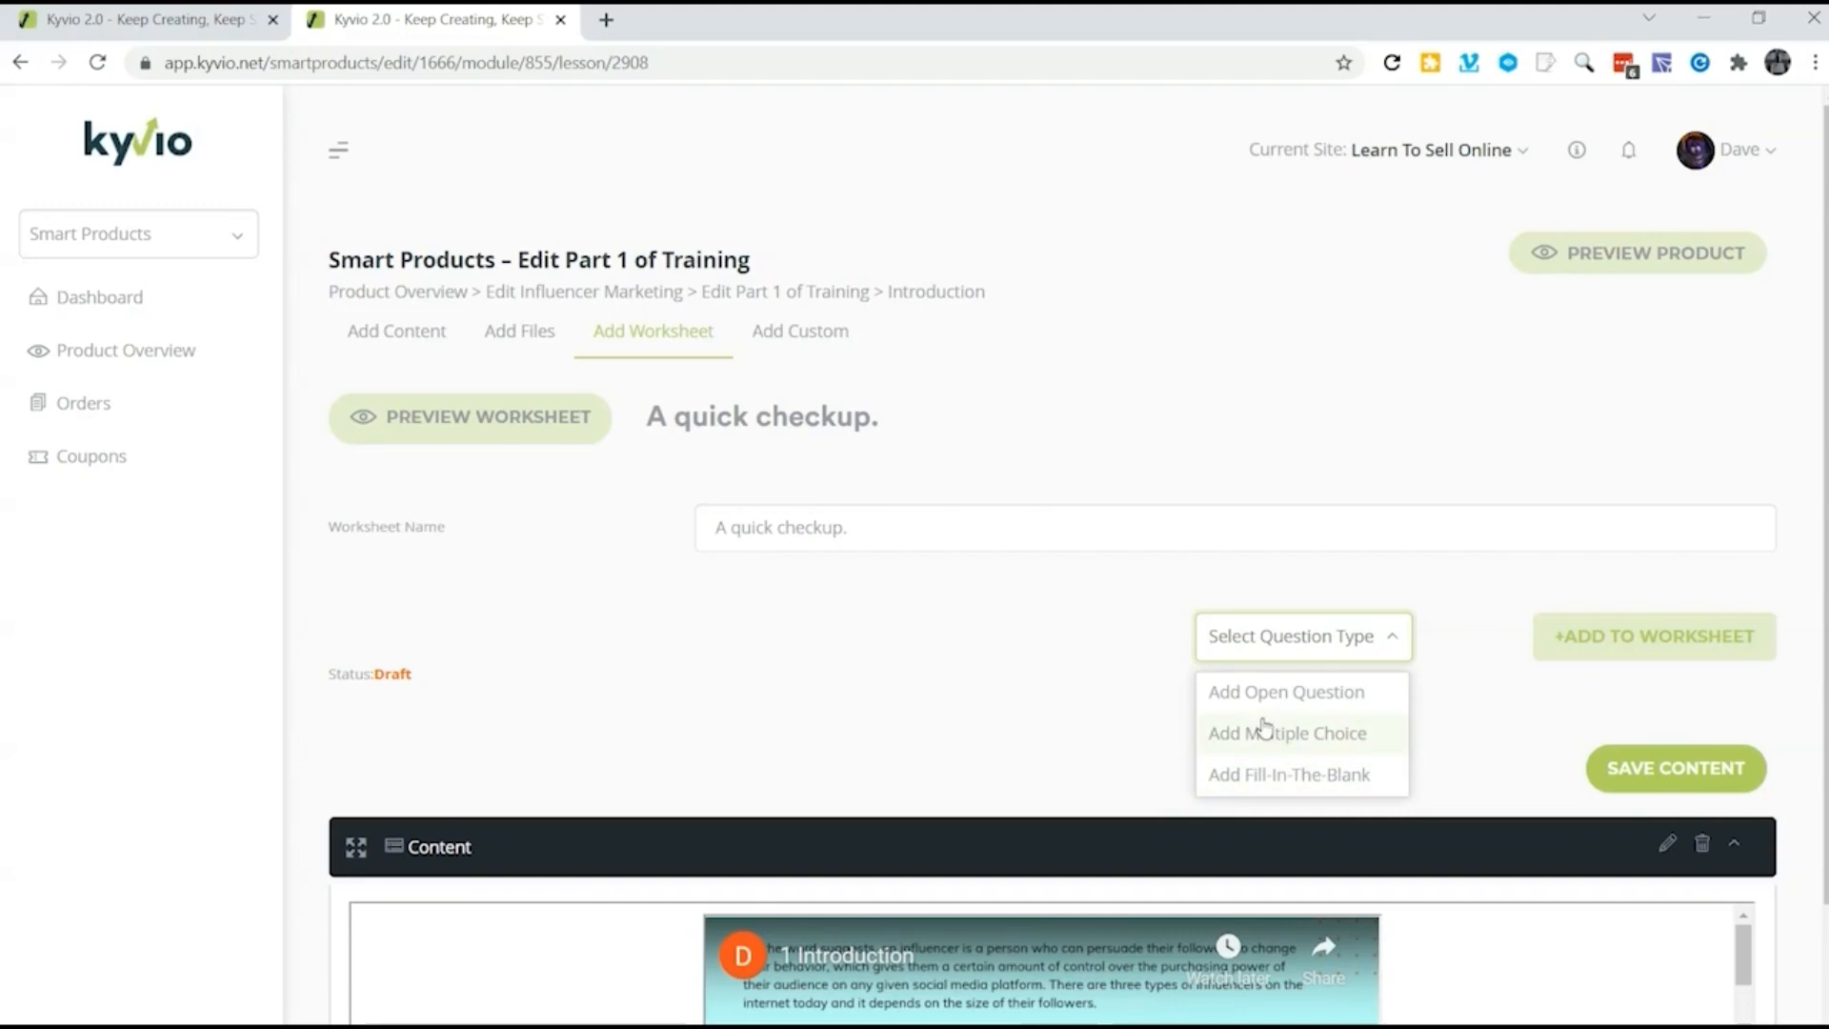
{"action": "left_click", "coordinate": [1300, 750]}
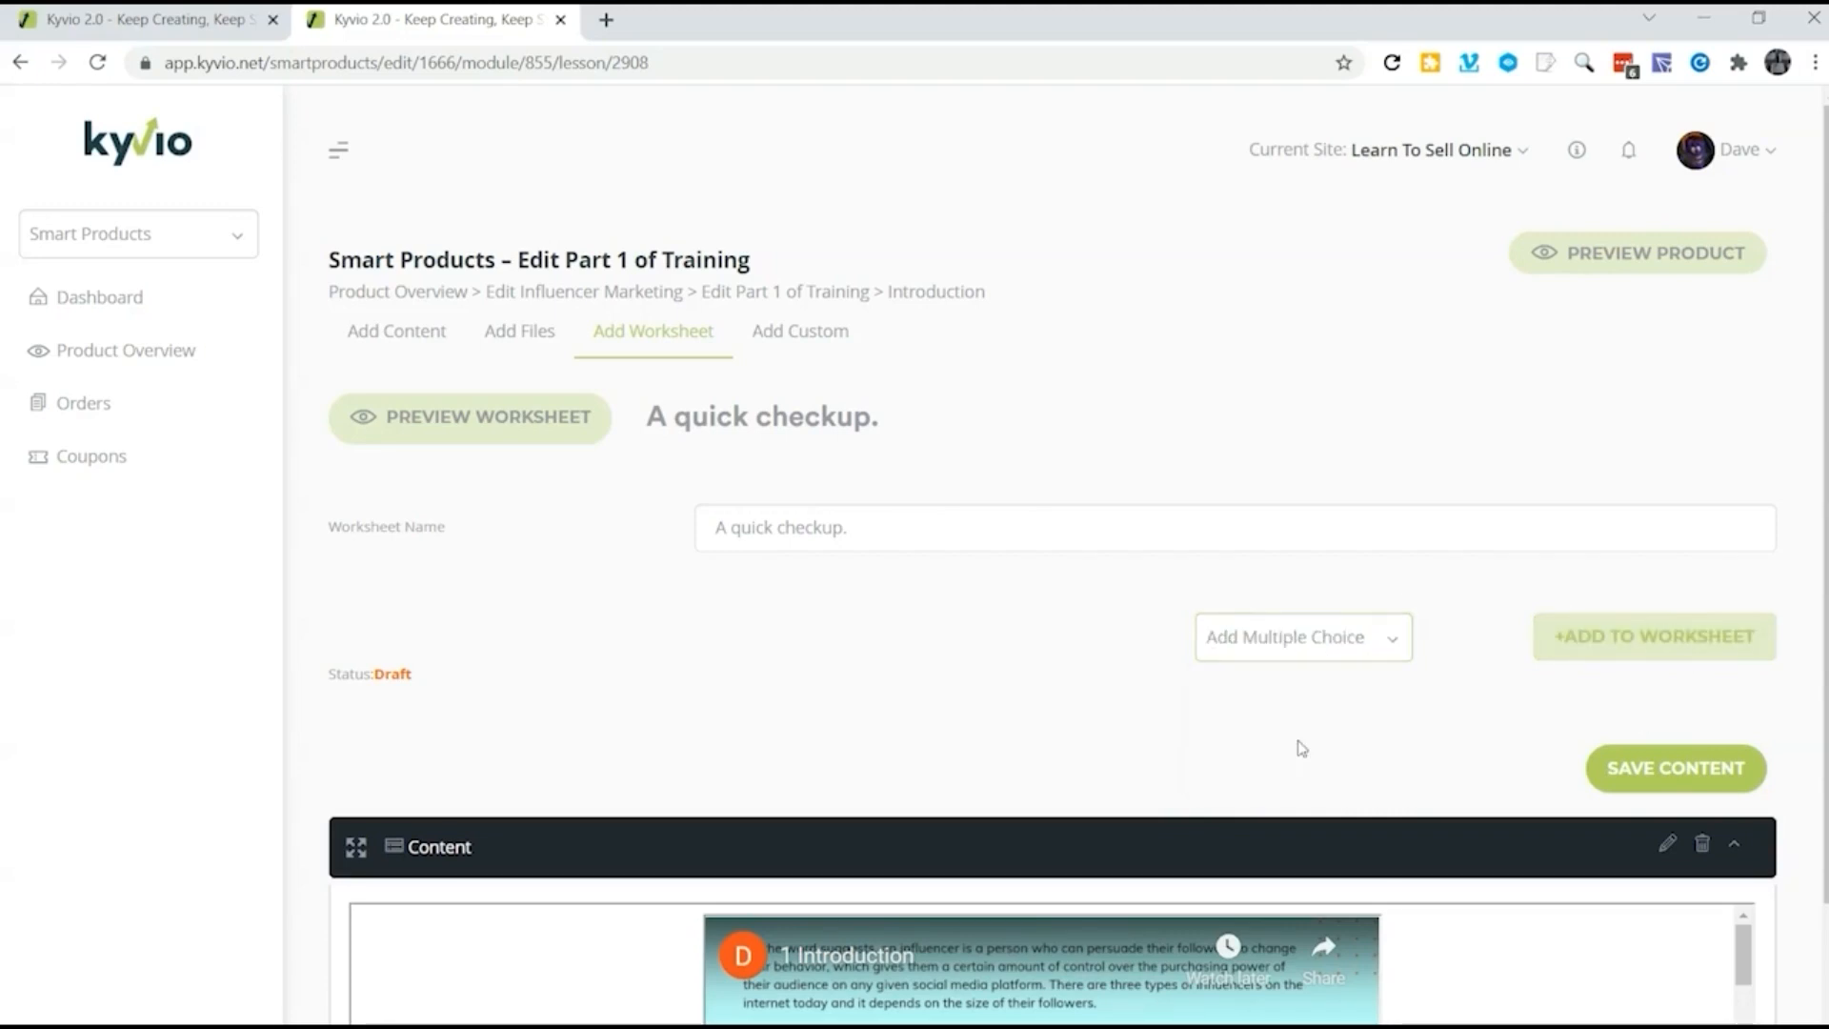
{"action": "left_click", "coordinate": [1569, 649]}
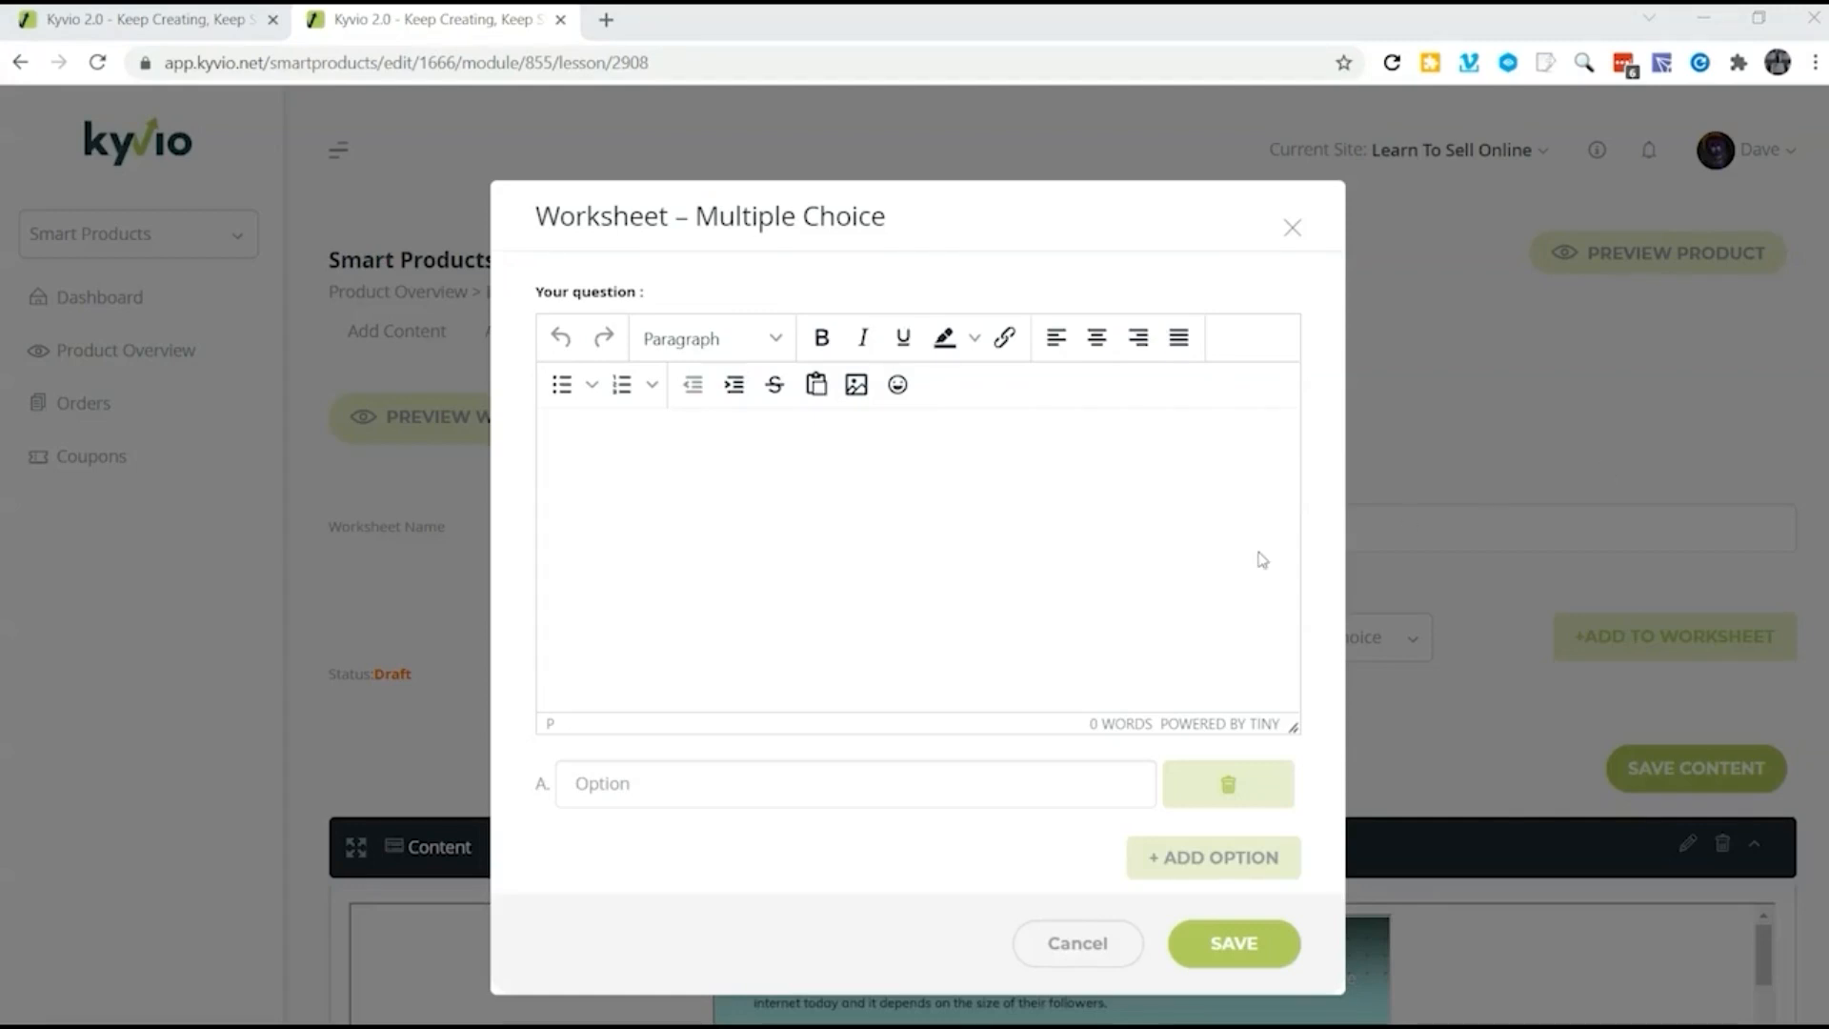
{"action": "type", "text": "What is an influencer marketer?"}
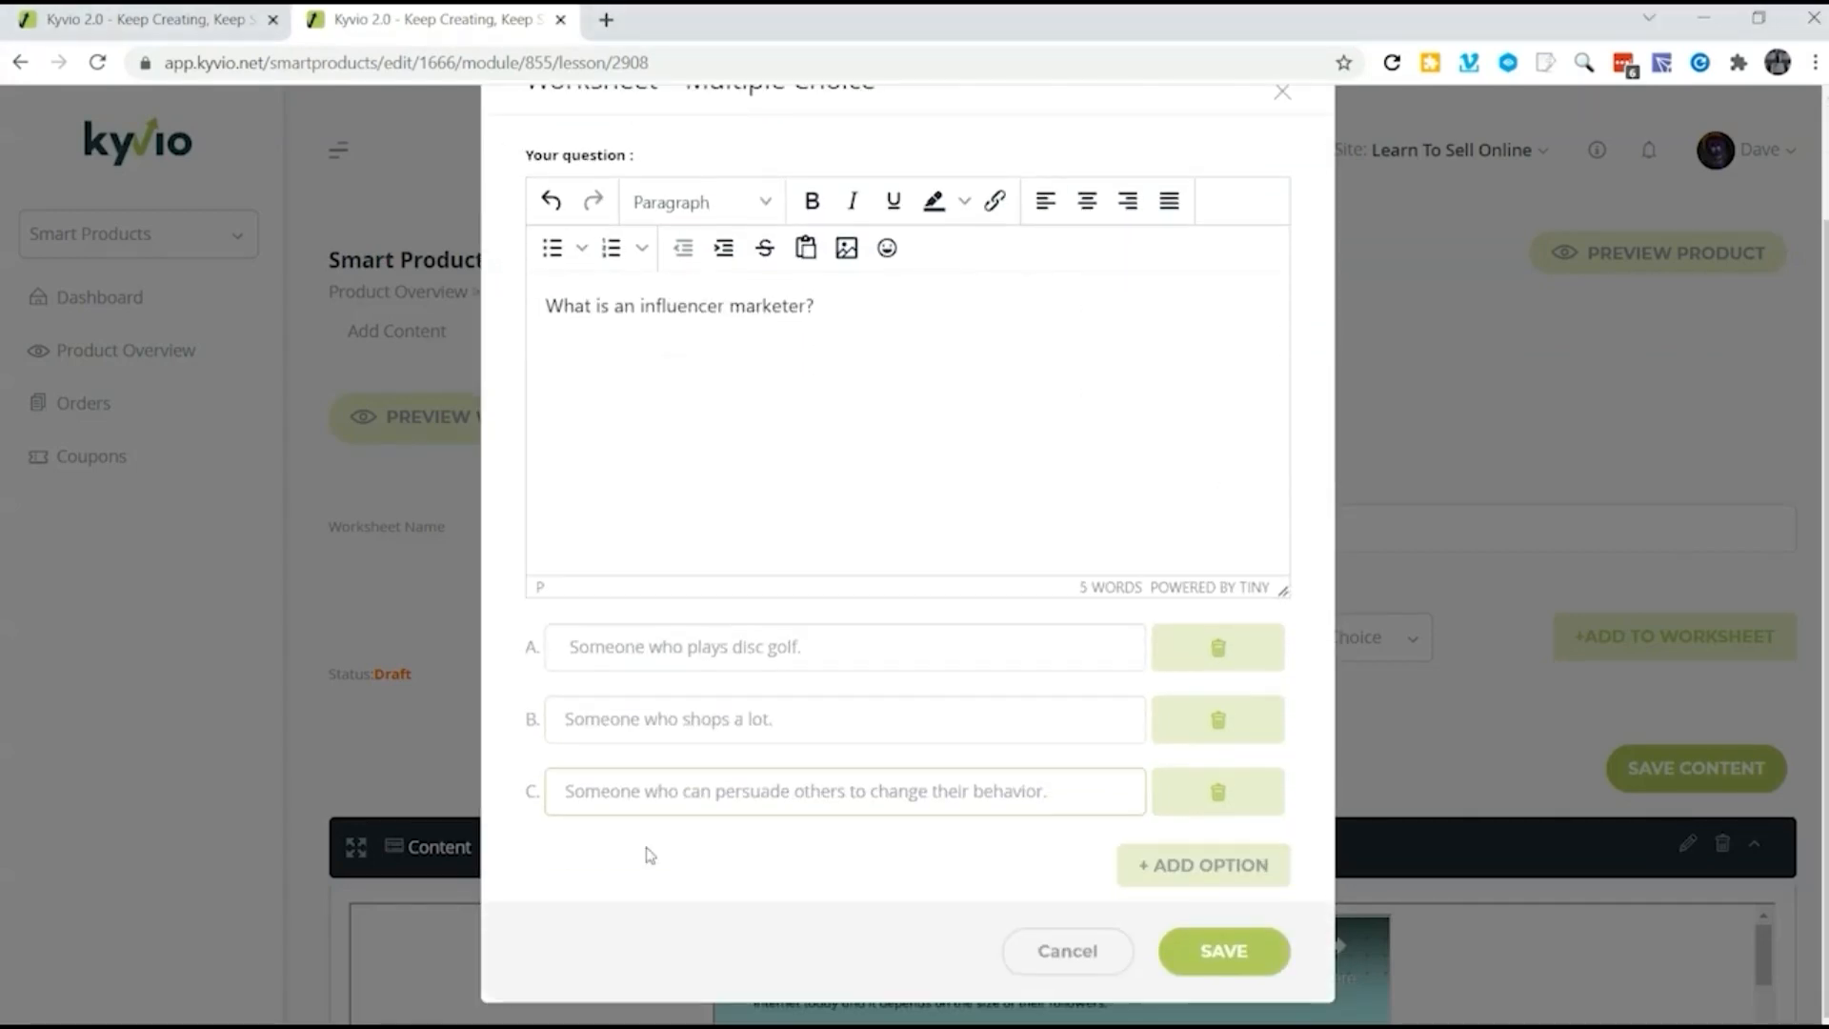
{"action": "left_click", "coordinate": [1224, 952]}
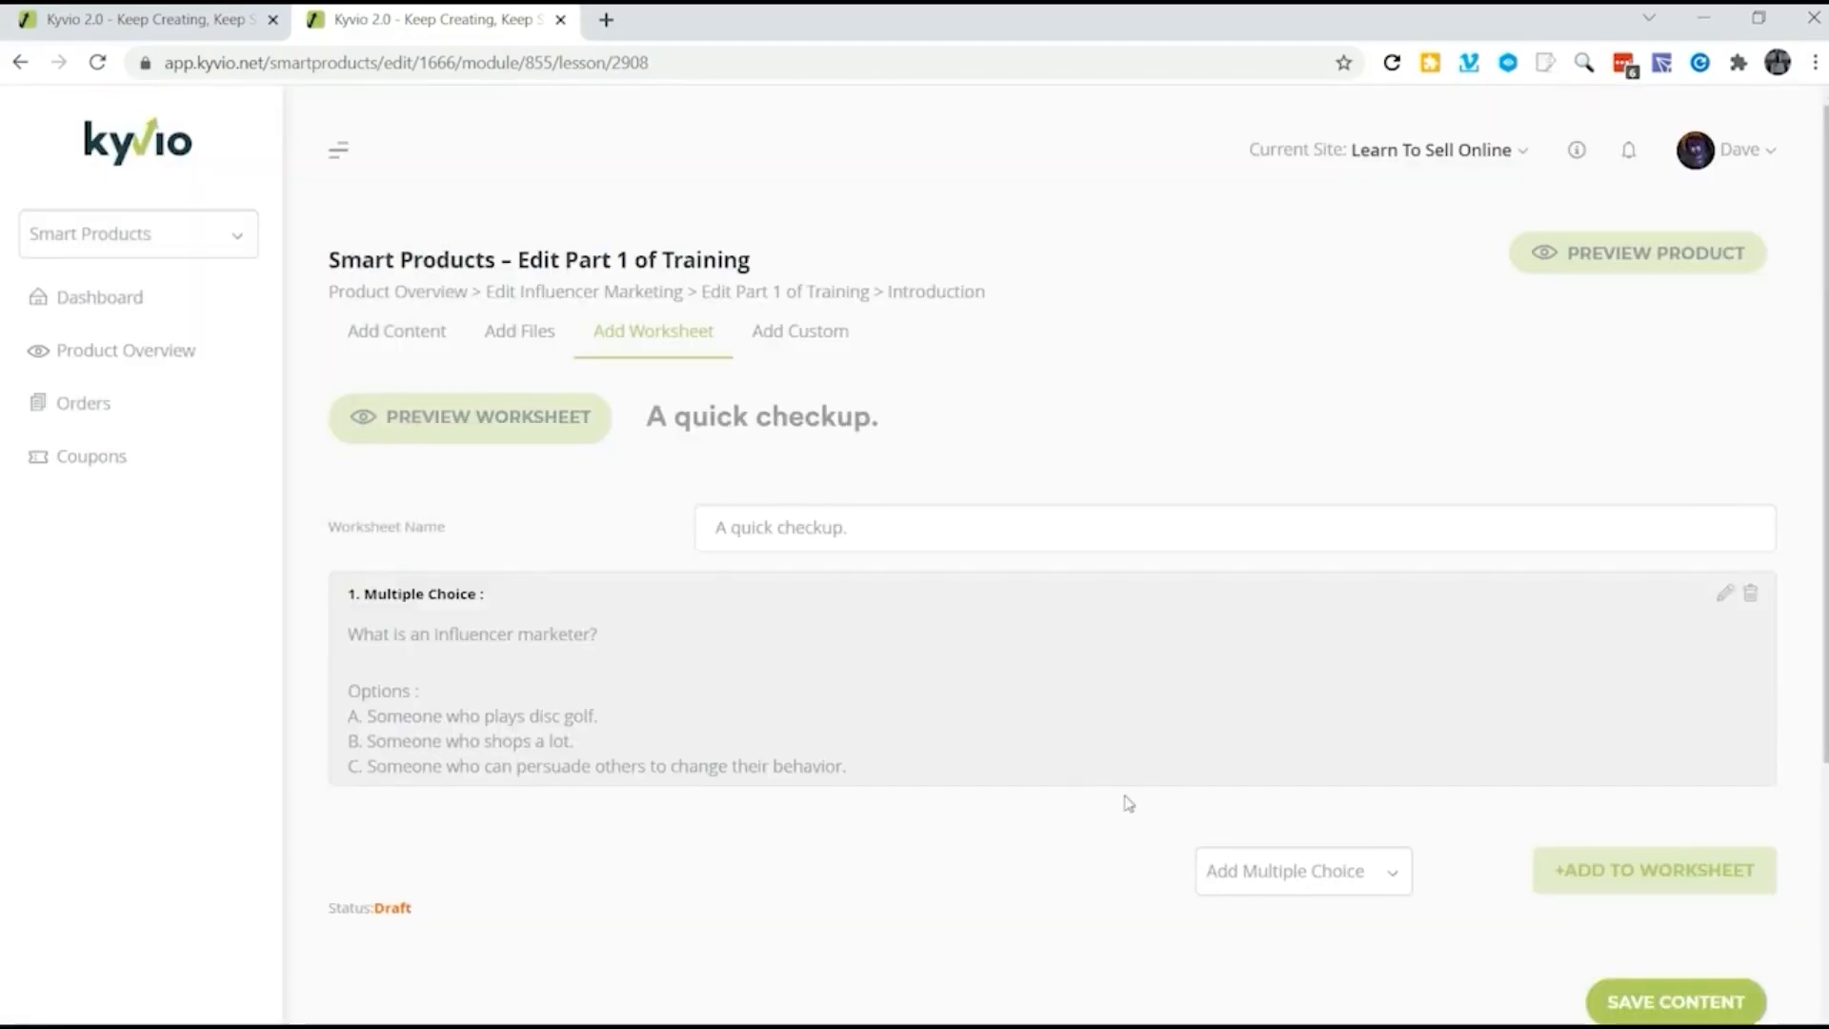
Step: Set the "A quick checkup." worksheet's status to Published and save it to the lesson
{"action": "left_click", "coordinate": [390, 912]}
{"action": "left_click", "coordinate": [1714, 995]}
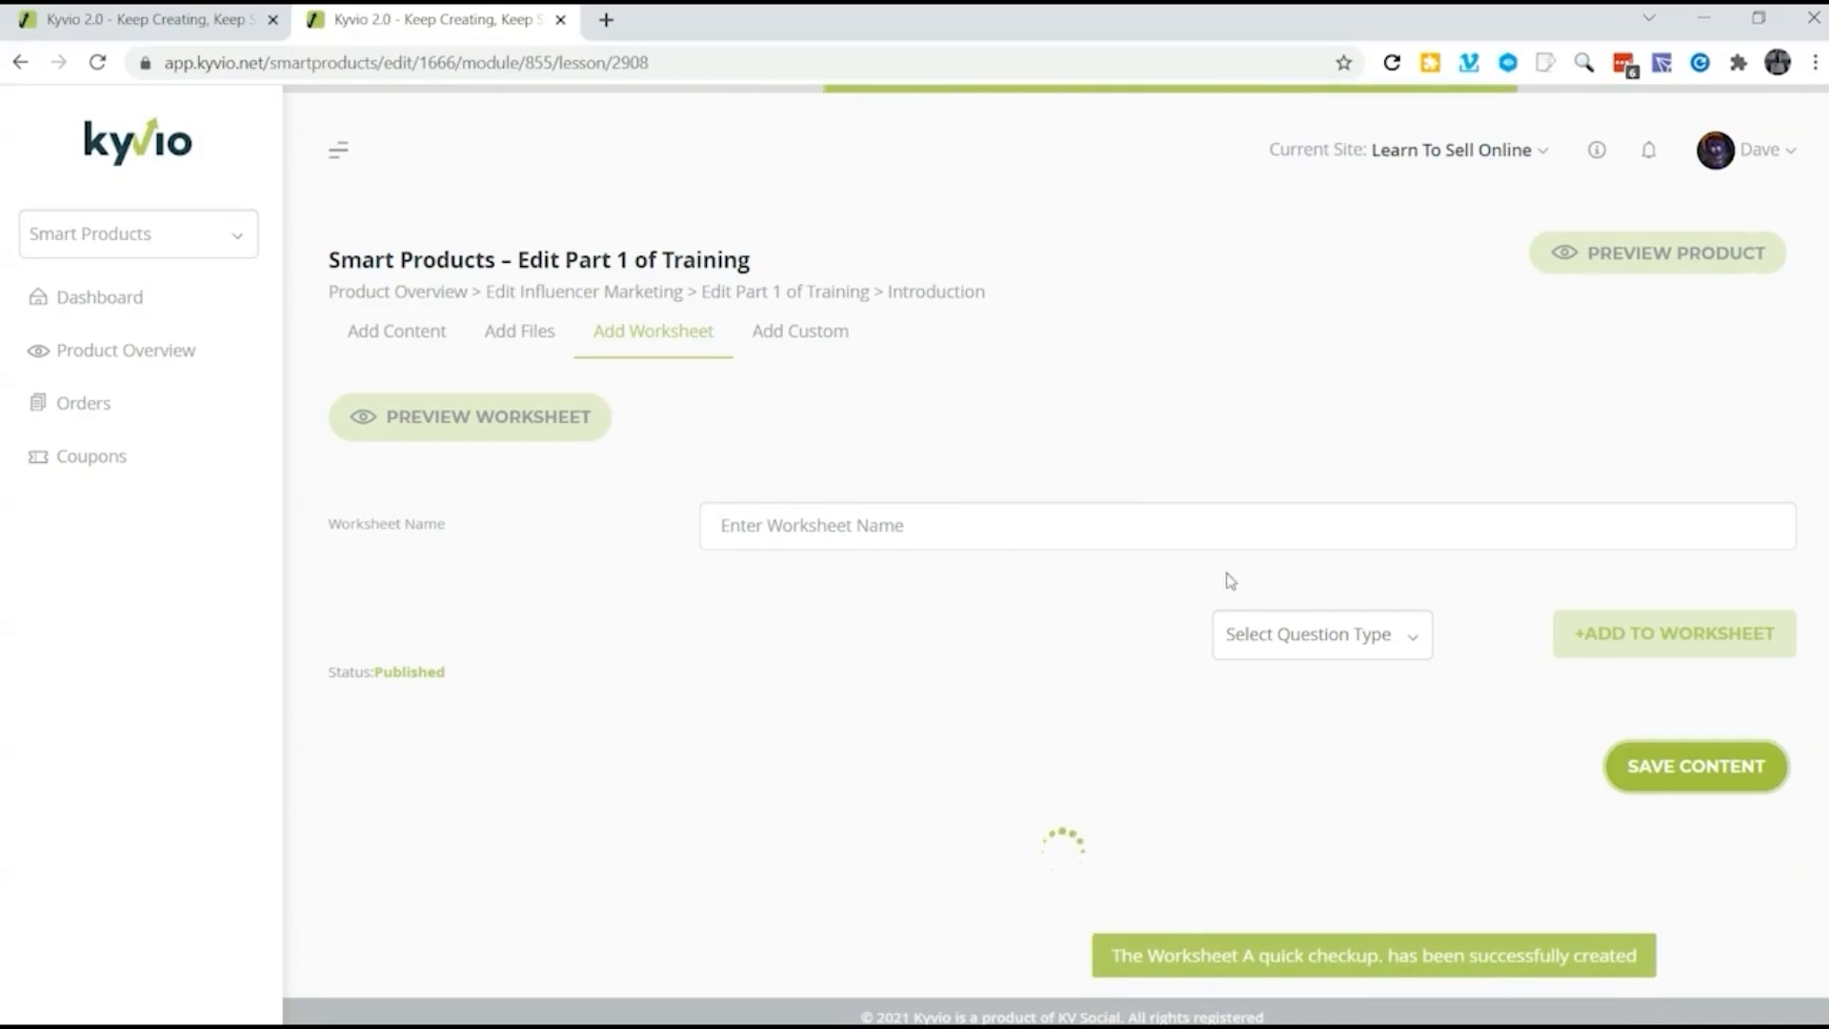
Step: Preview the Part 1 of Training lessons in the members area and open the Introduction lesson's file upload area
{"action": "left_click", "coordinate": [1657, 252]}
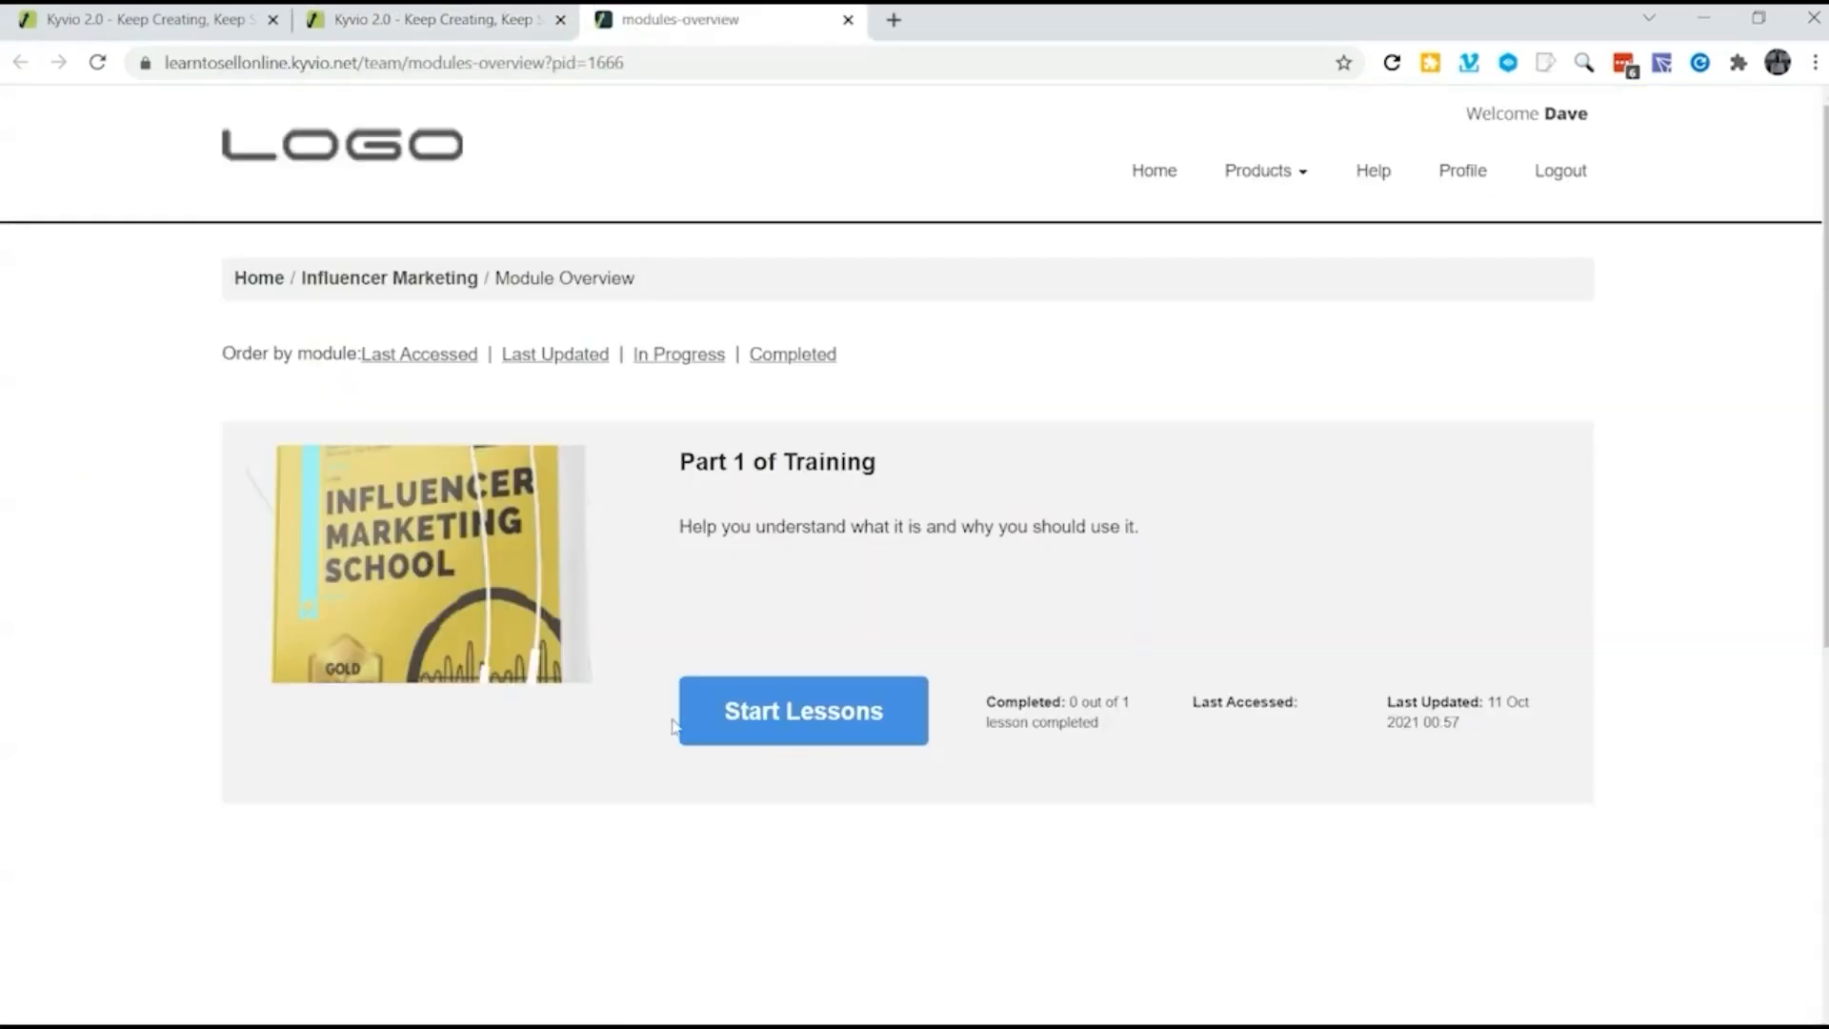
{"action": "left_click", "coordinate": [788, 734]}
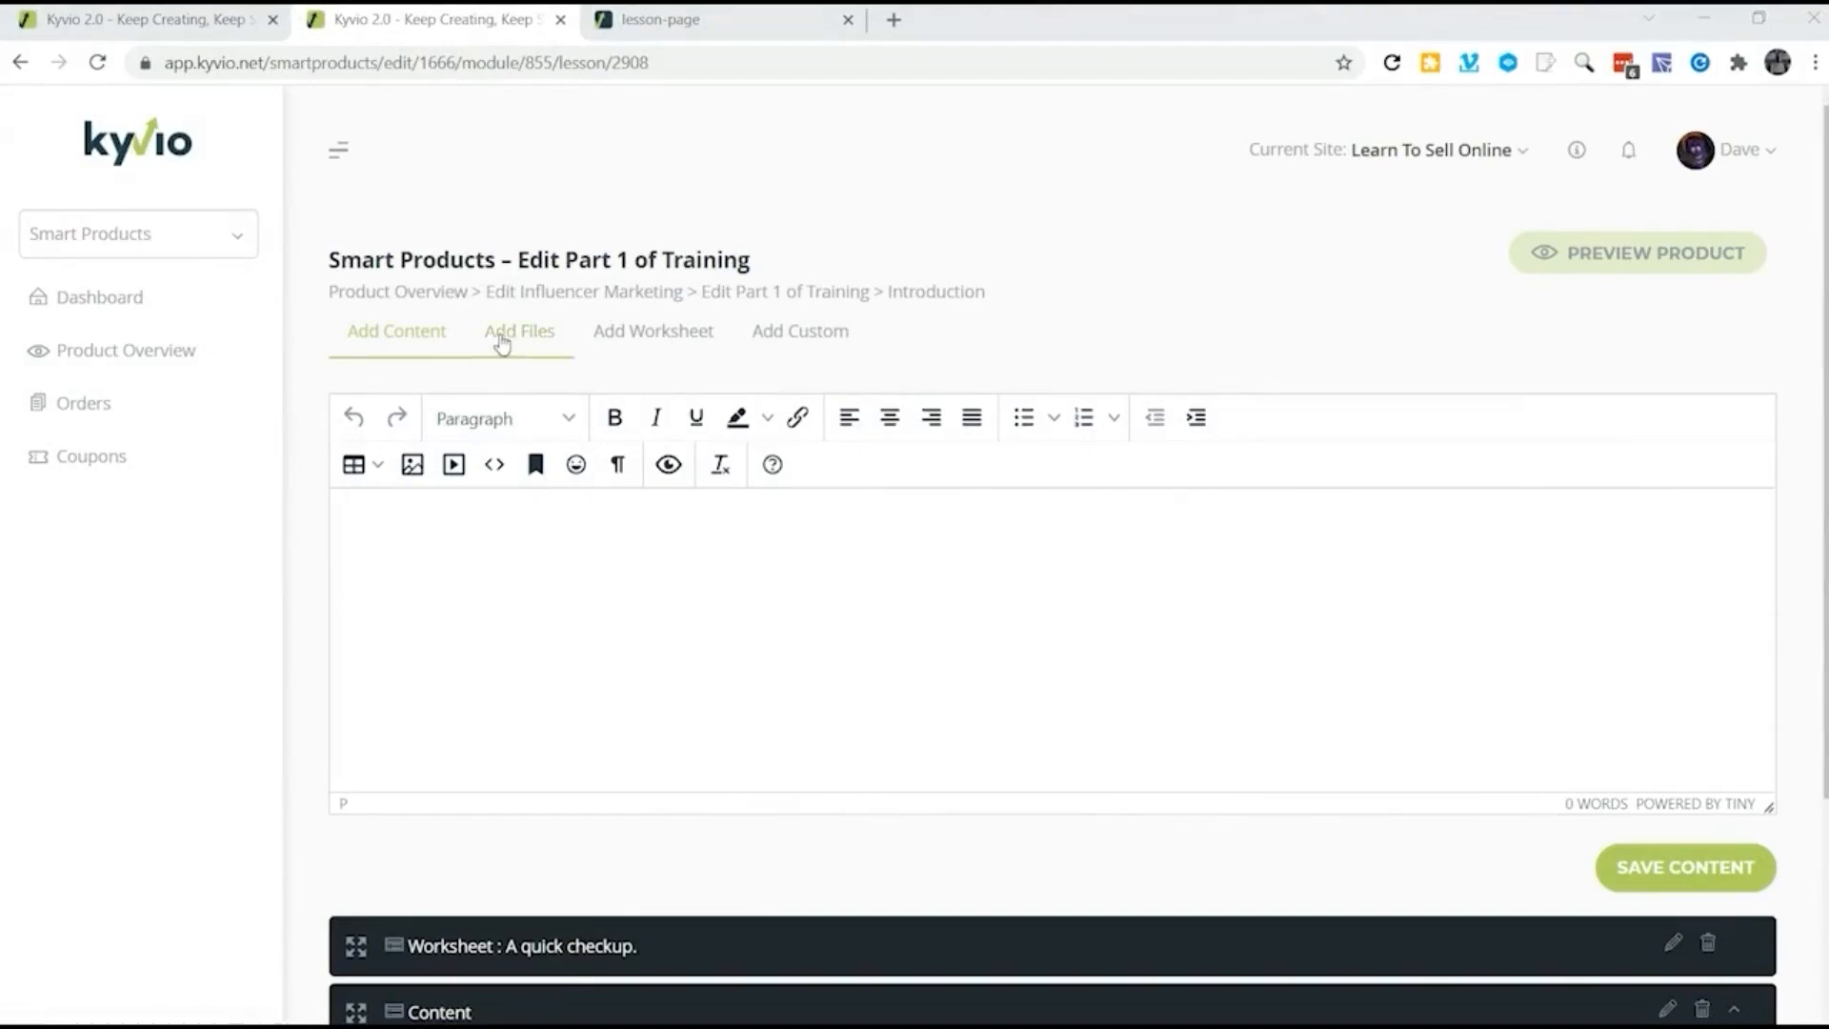
{"action": "left_click", "coordinate": [523, 341]}
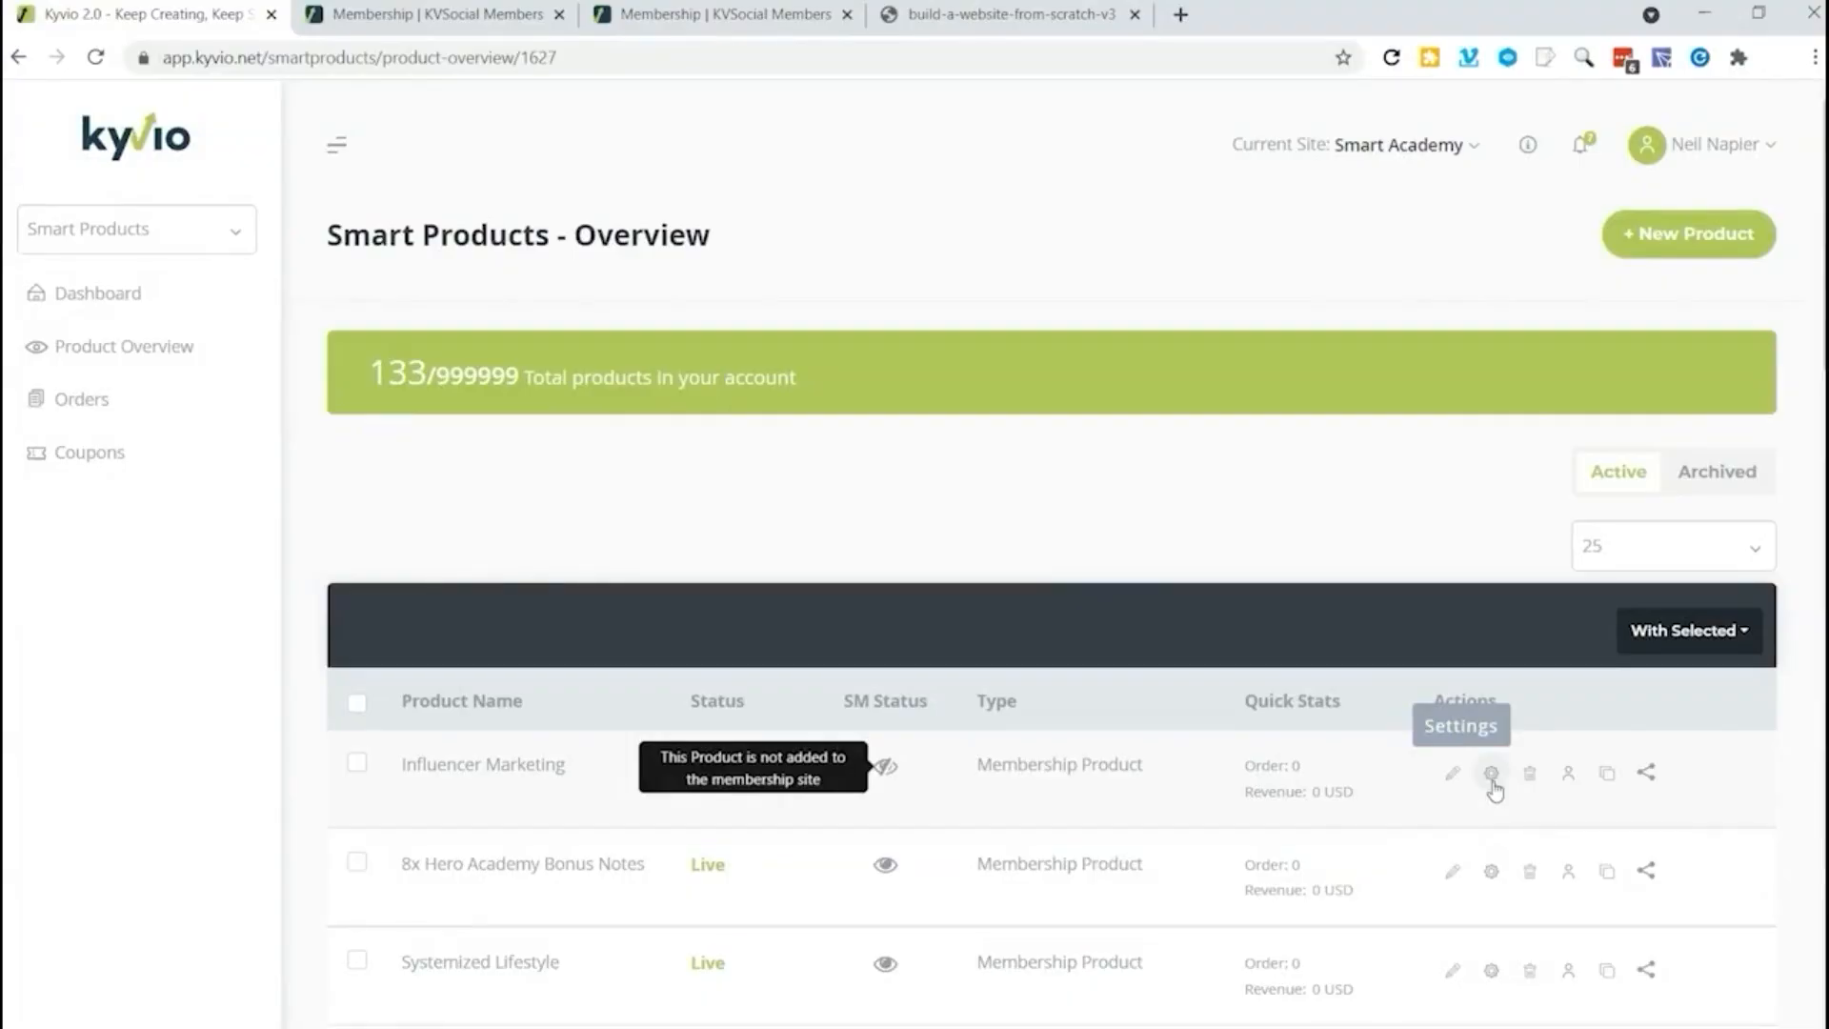
Step: Try an action on Influencer Marketing for customers who purchased the Free price variant, view the available follow-up actions and close the product settings without saving
{"action": "left_click", "coordinate": [1493, 783]}
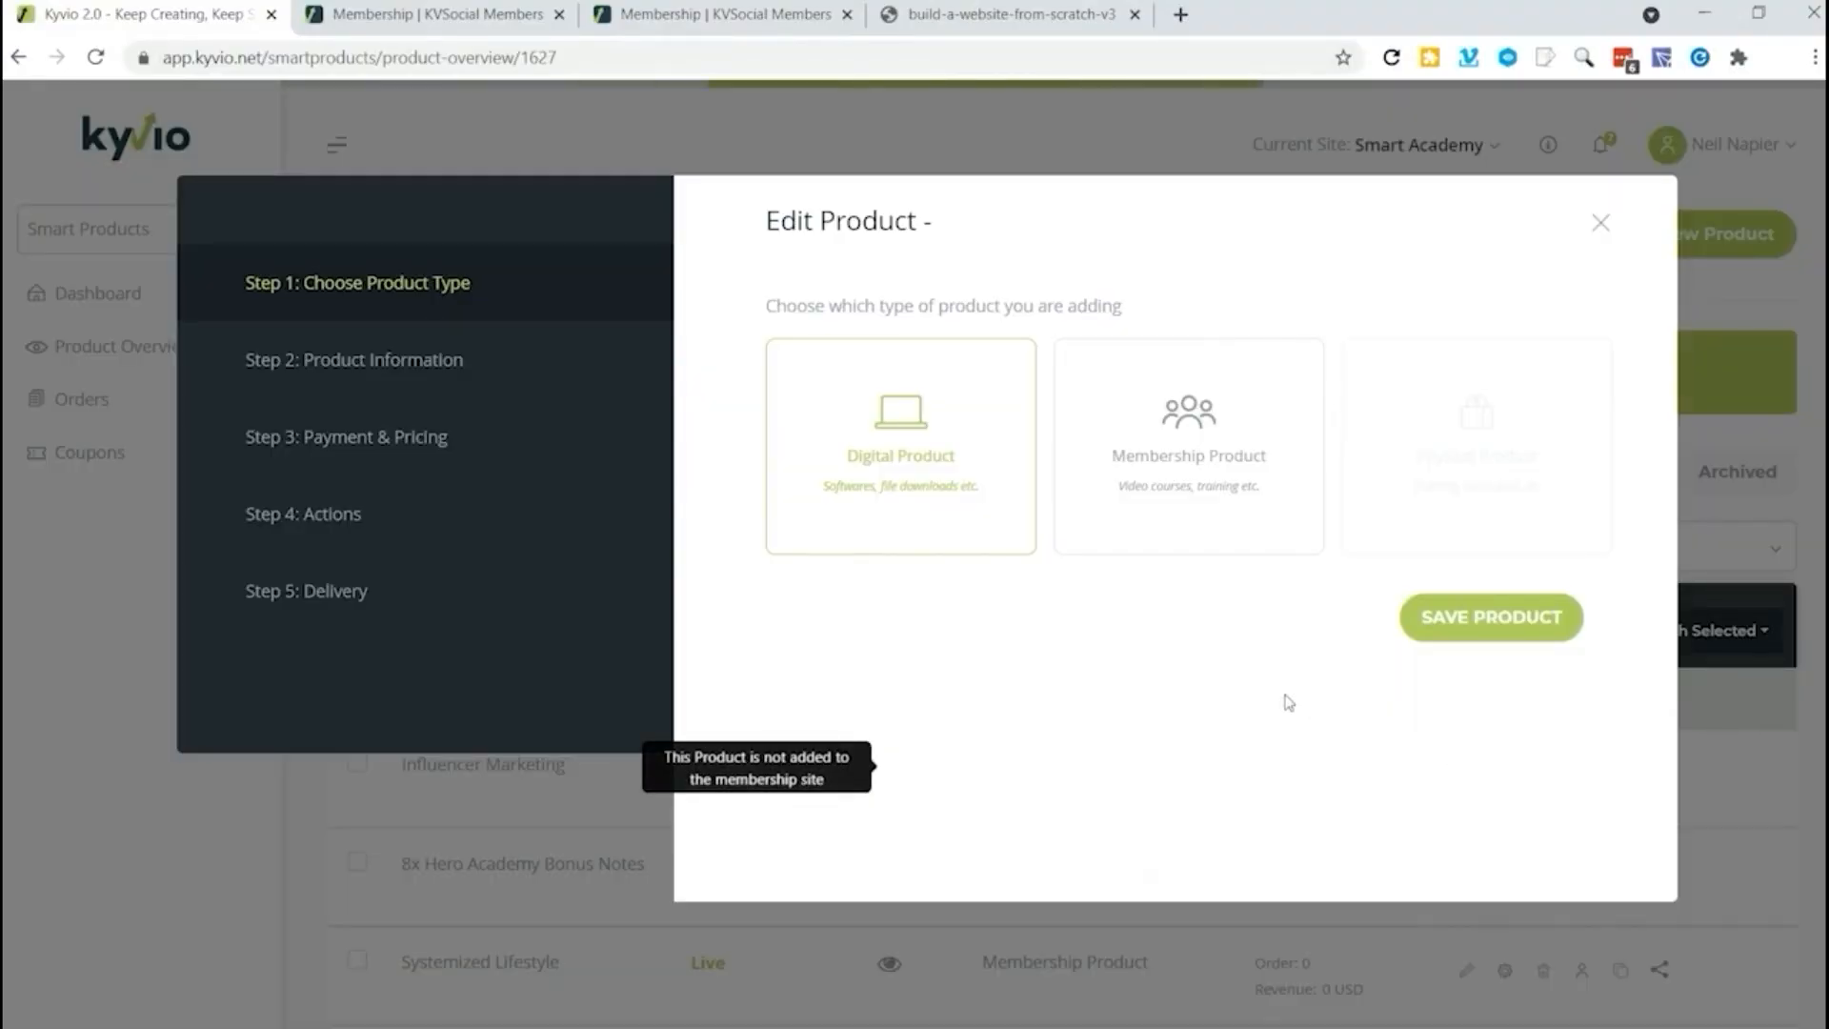
{"action": "left_click", "coordinate": [1229, 483]}
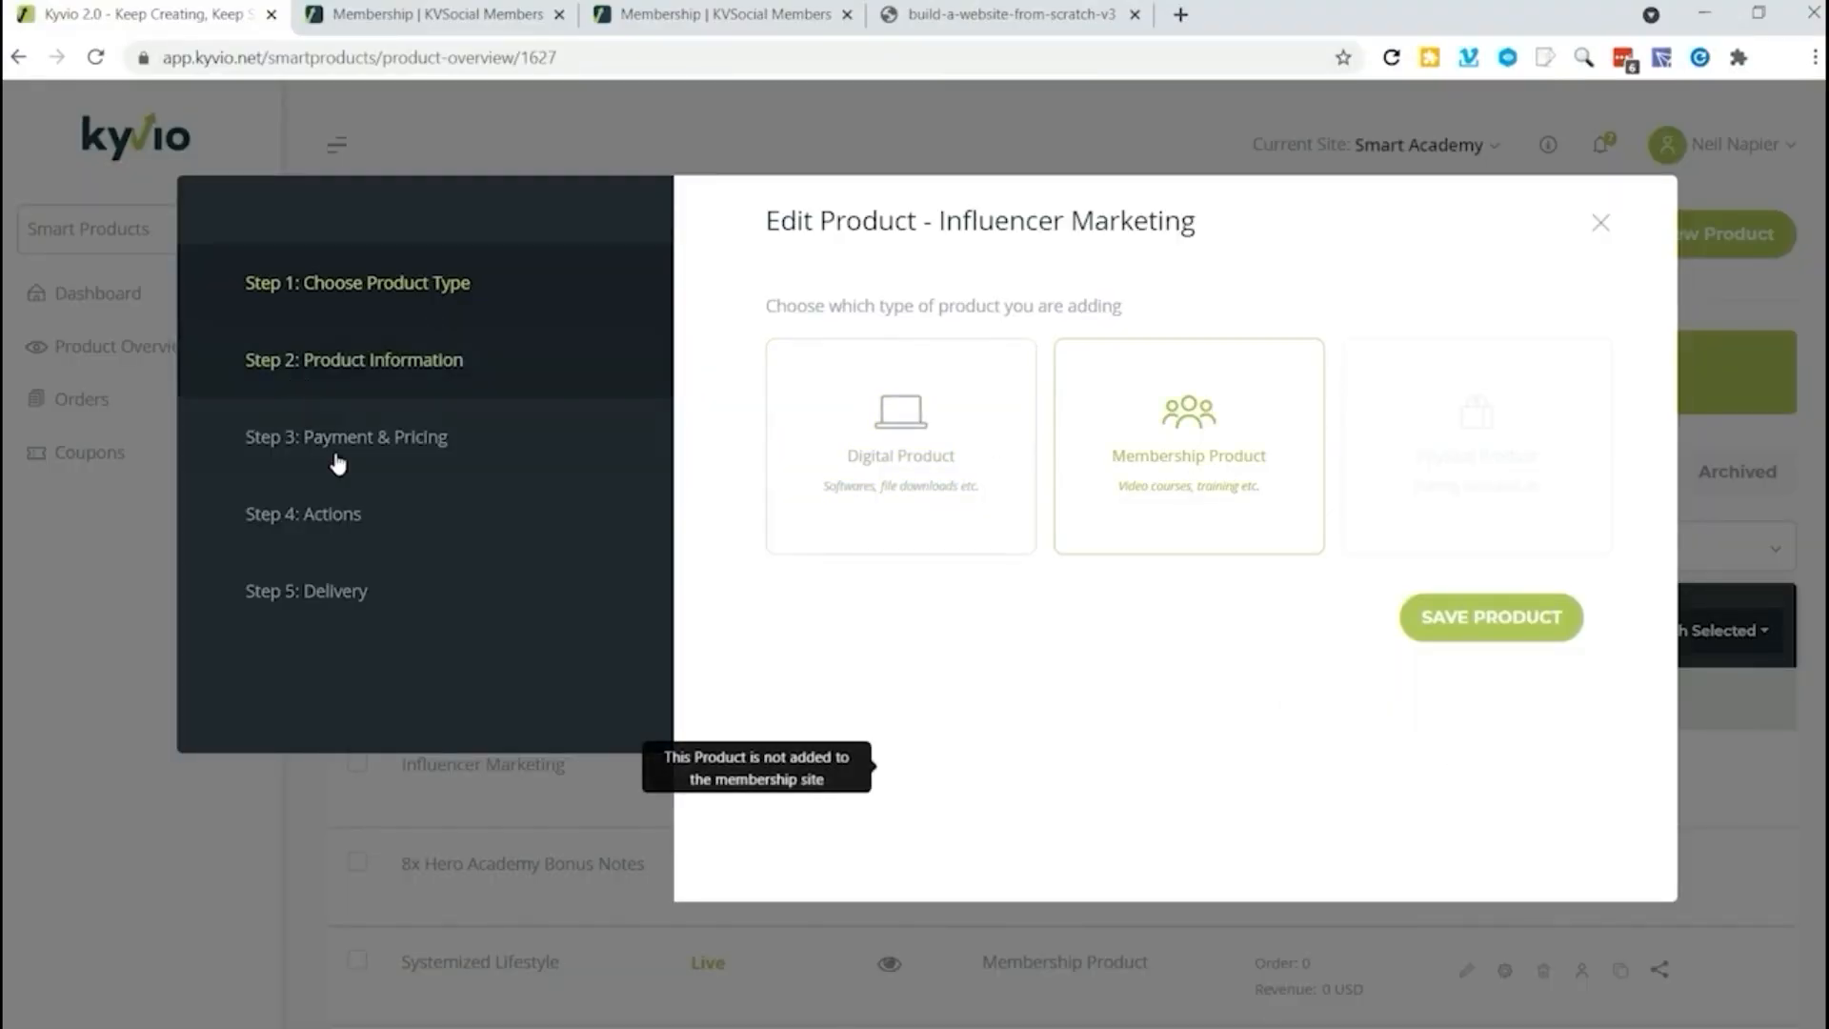
{"action": "left_click", "coordinate": [327, 514]}
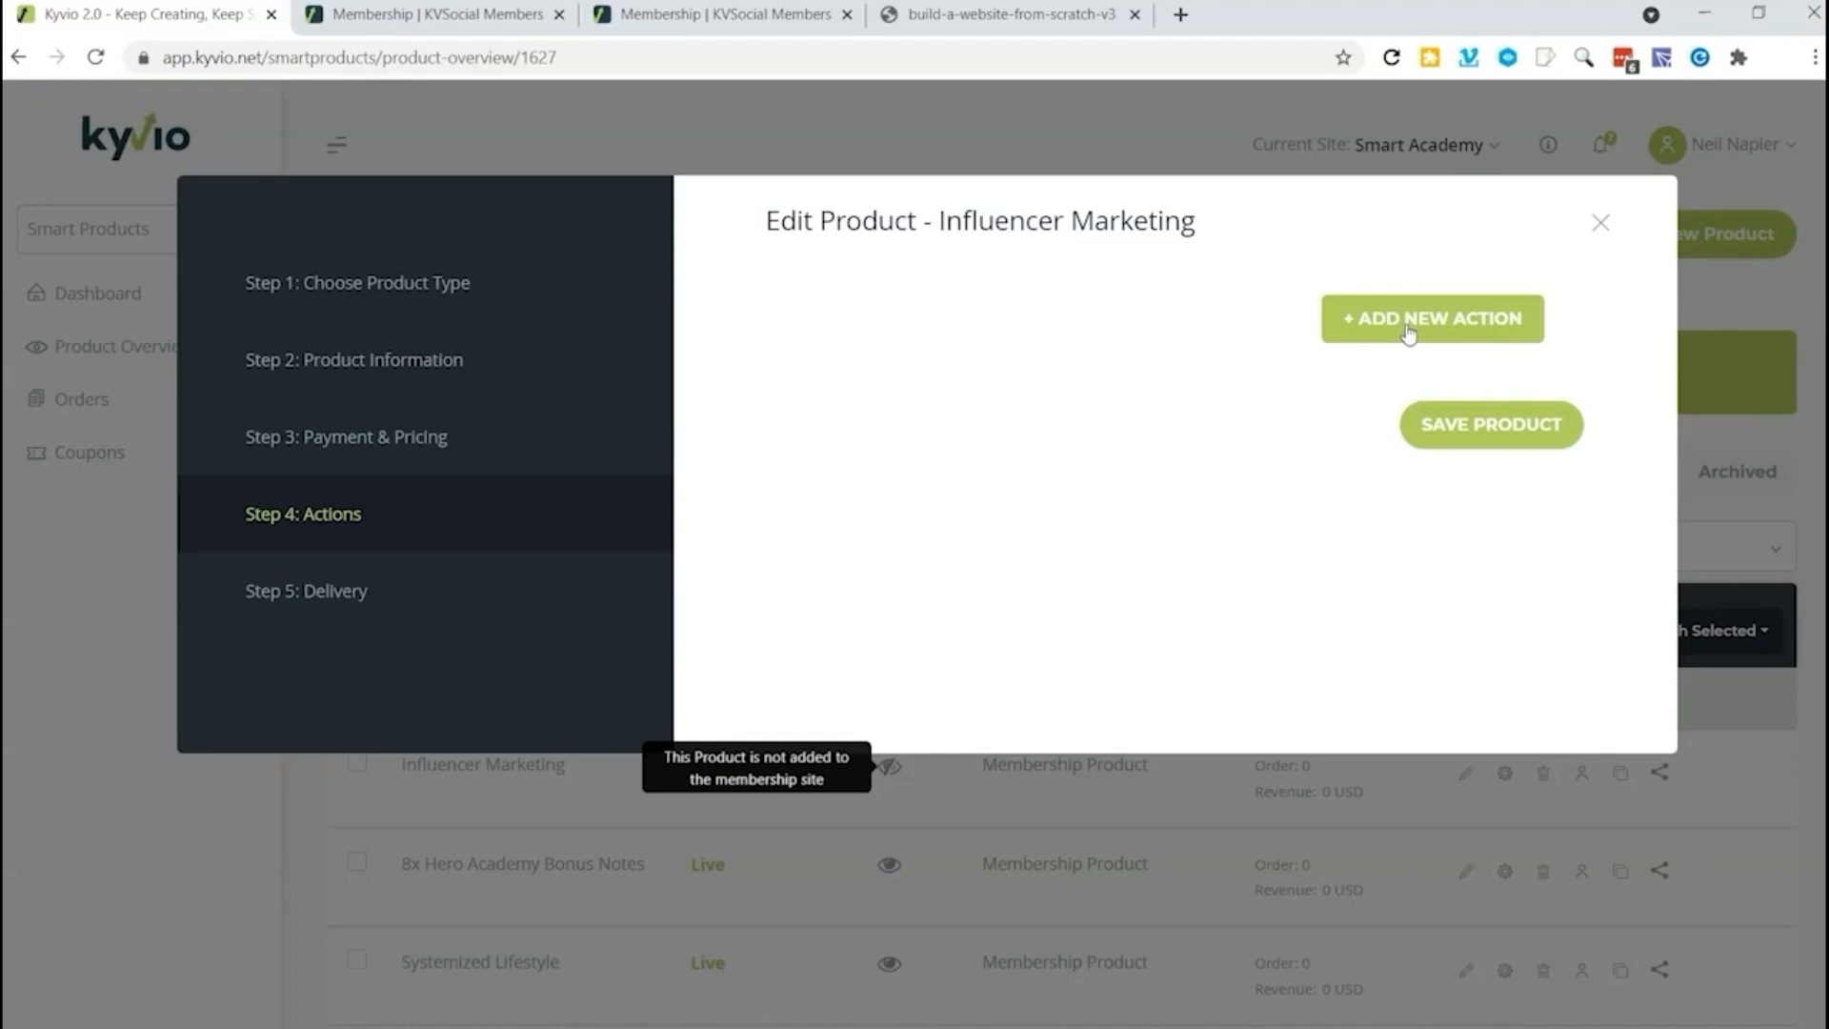
{"action": "left_click", "coordinate": [1407, 329]}
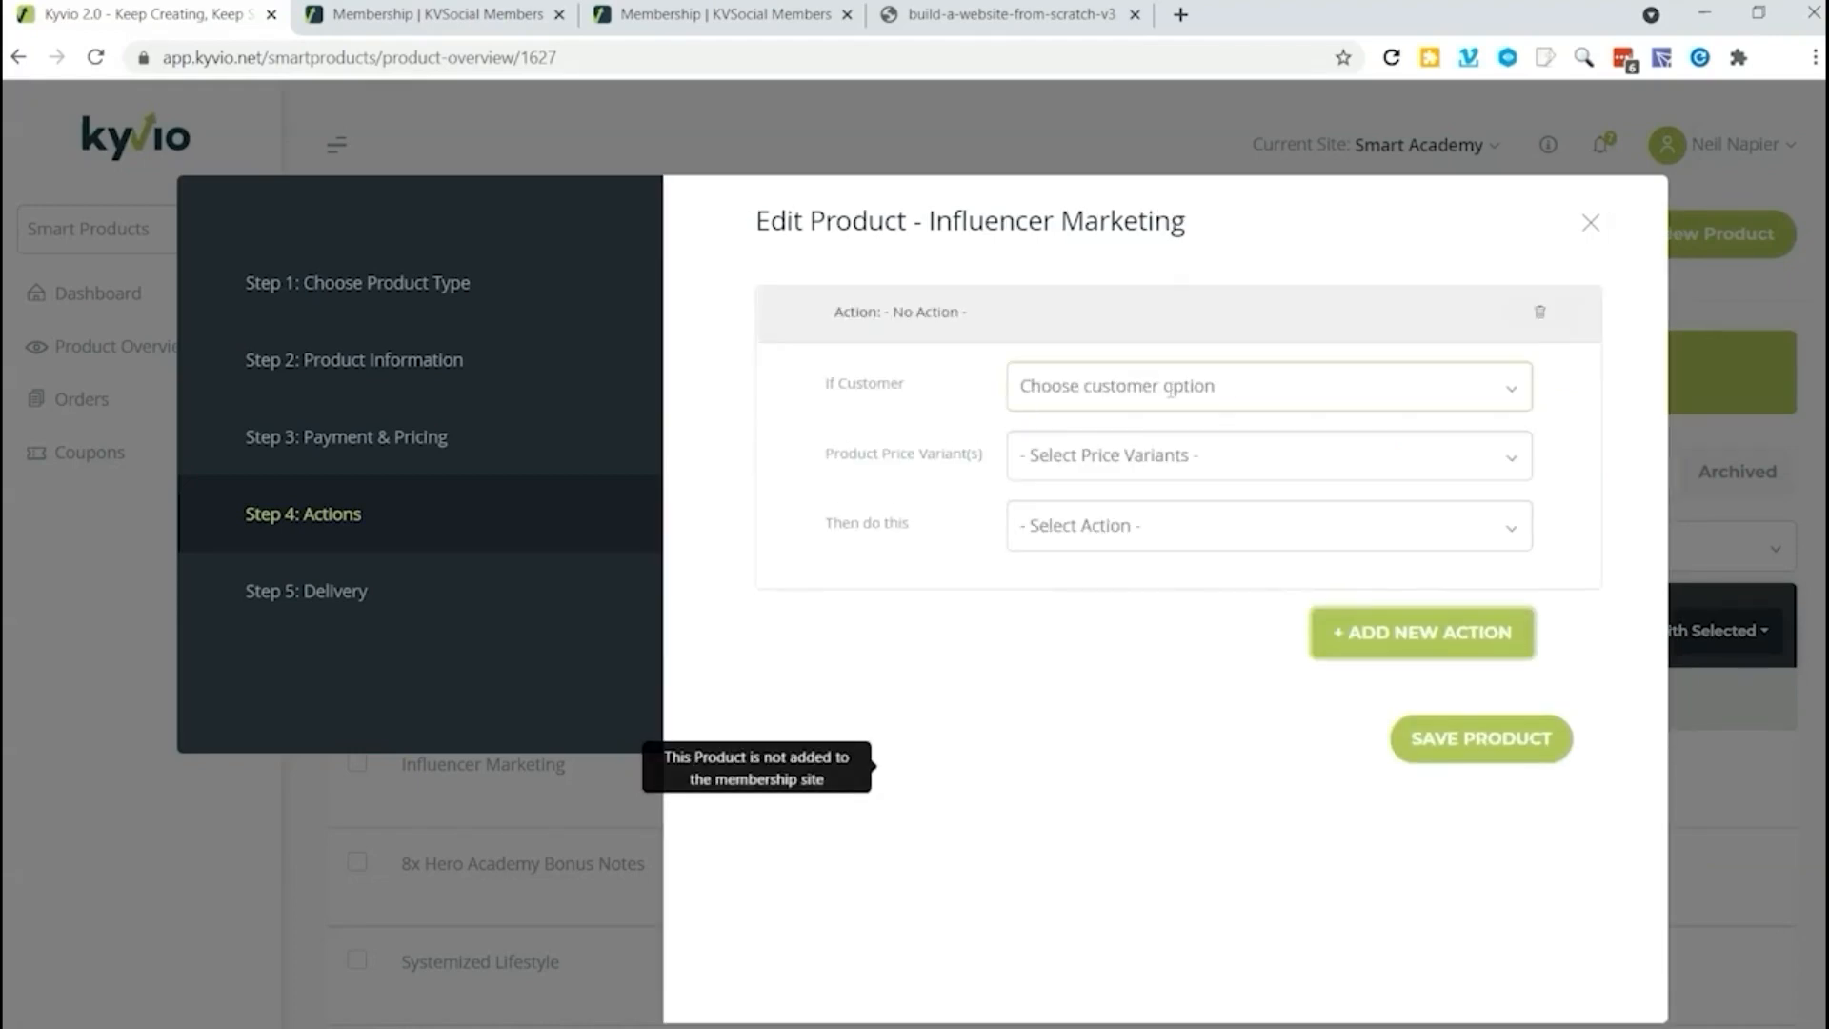
{"action": "left_click", "coordinate": [1171, 388]}
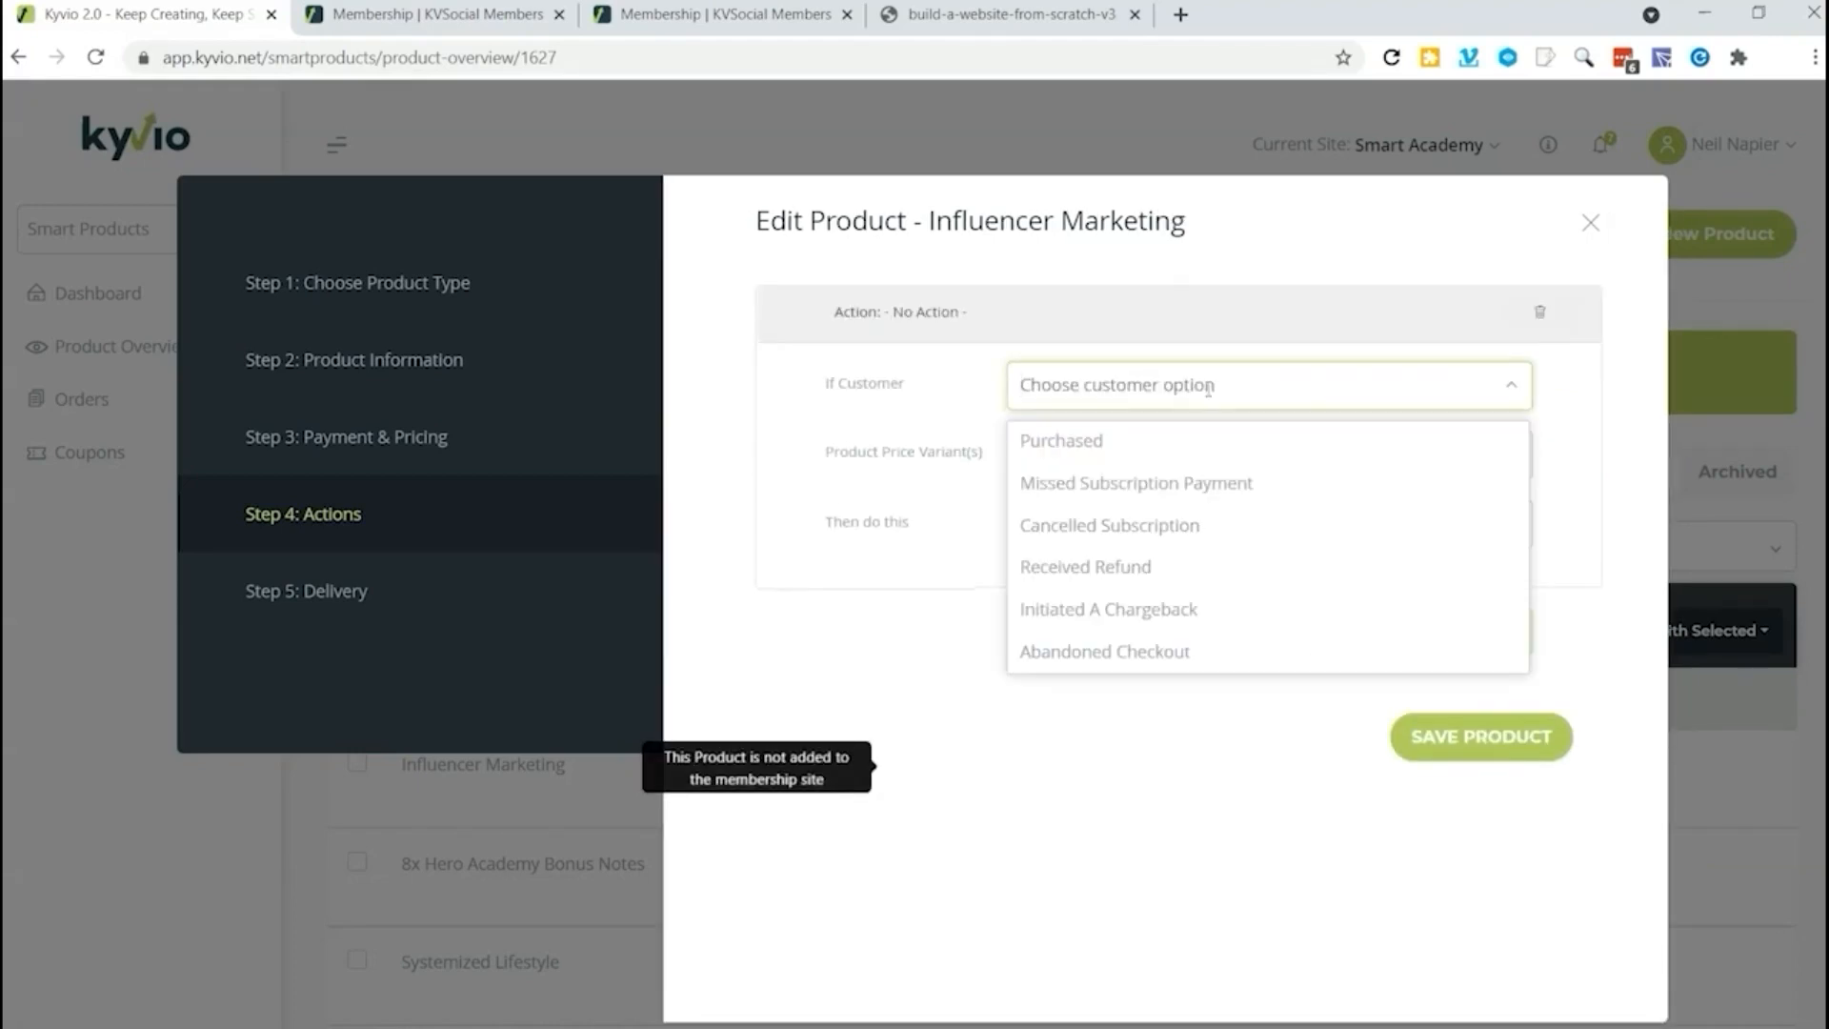
{"action": "left_click", "coordinate": [1159, 459]}
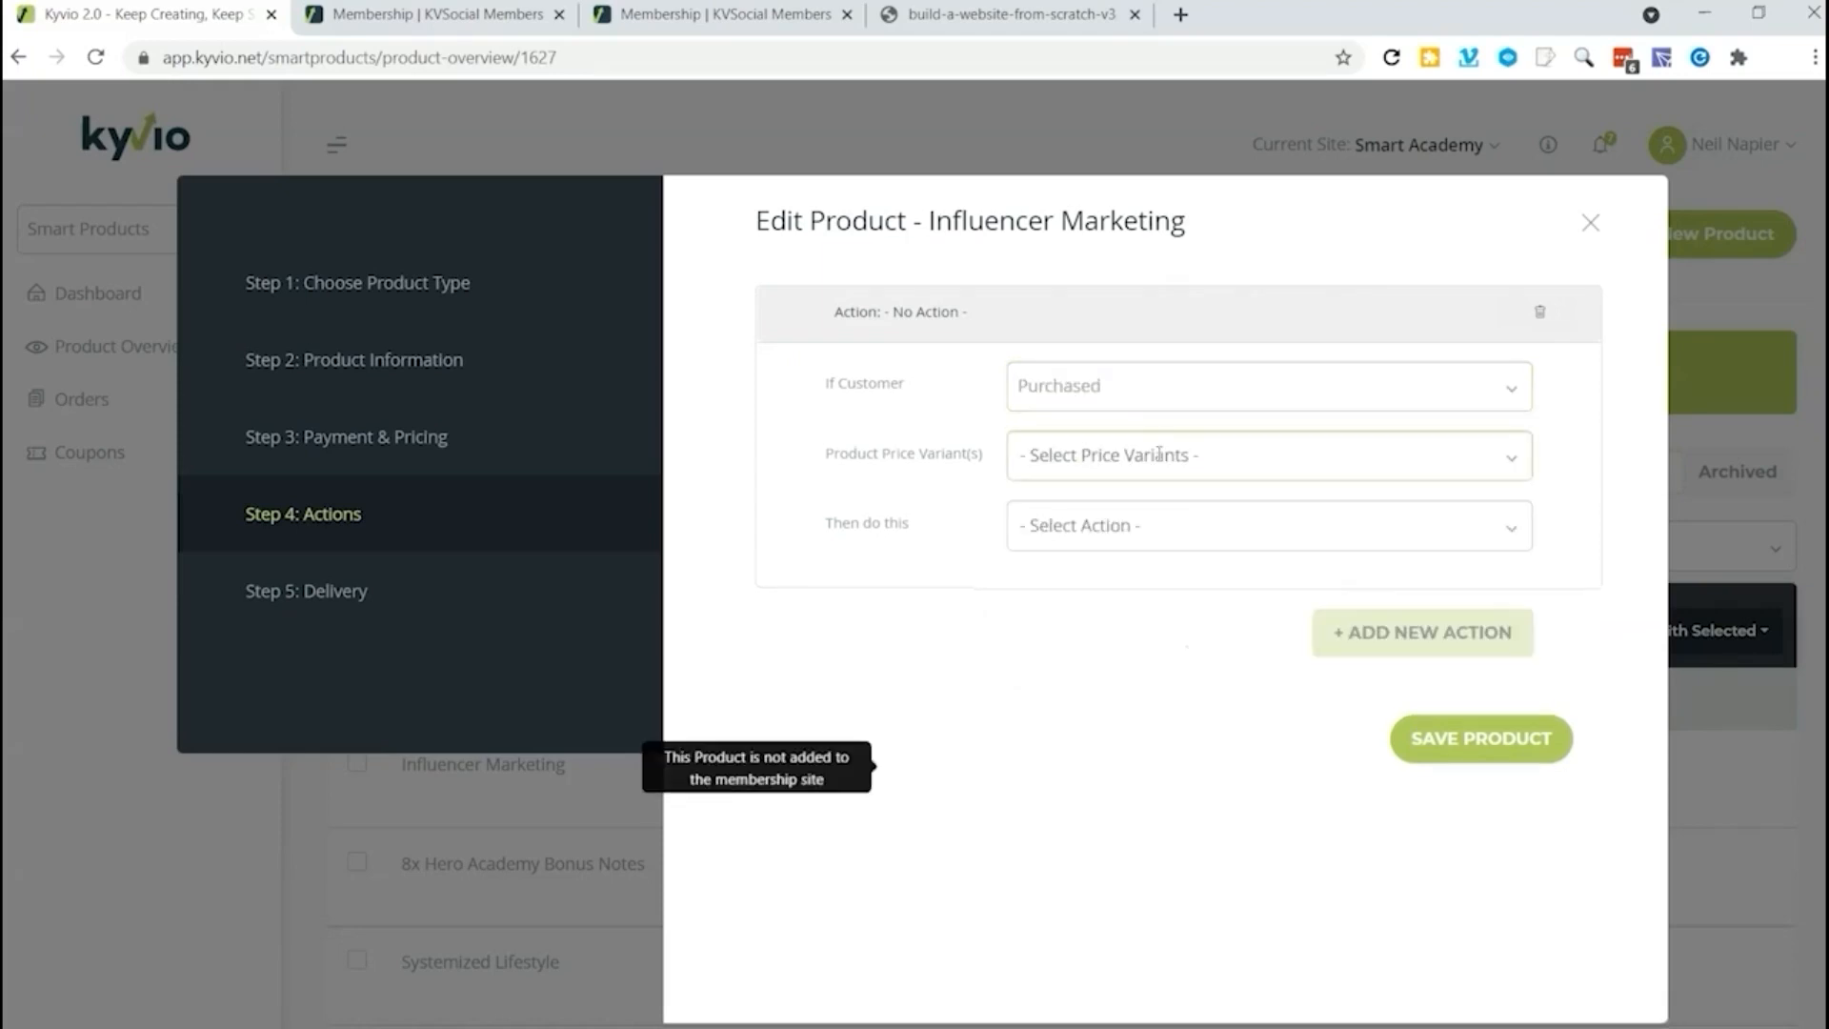
{"action": "left_click", "coordinate": [1080, 457]}
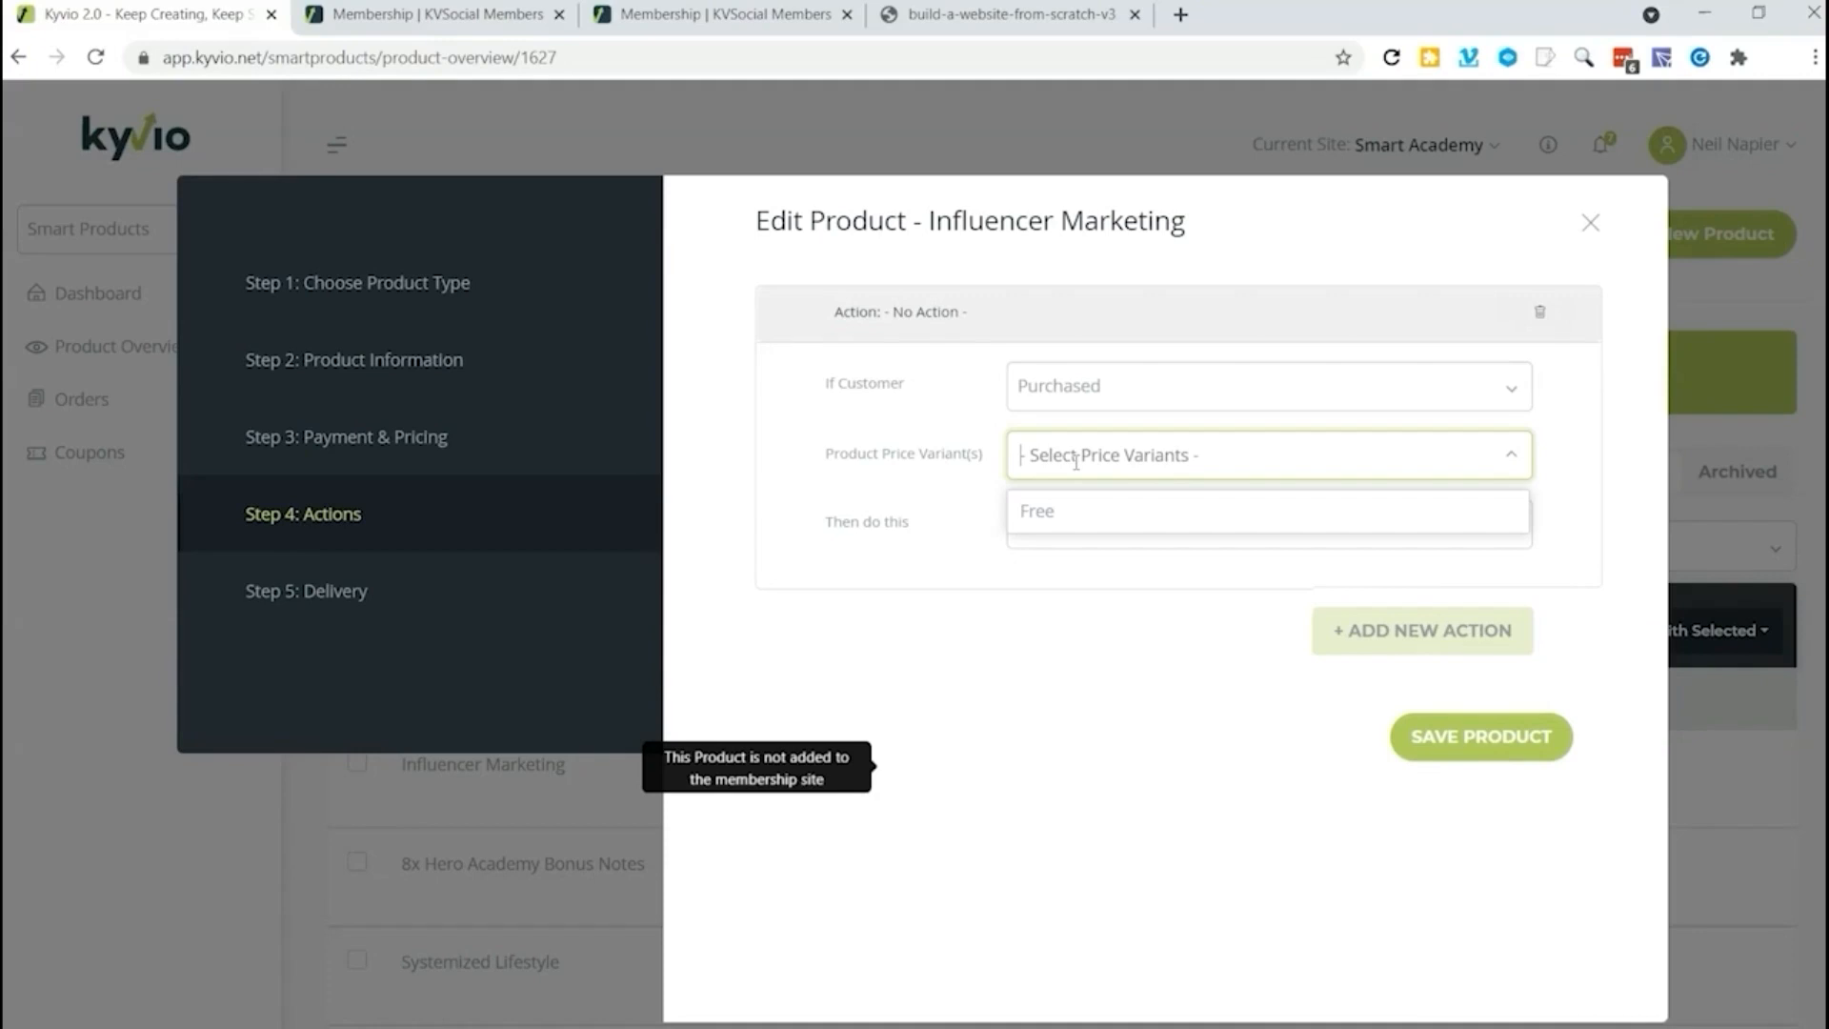
{"action": "left_click", "coordinate": [1065, 516]}
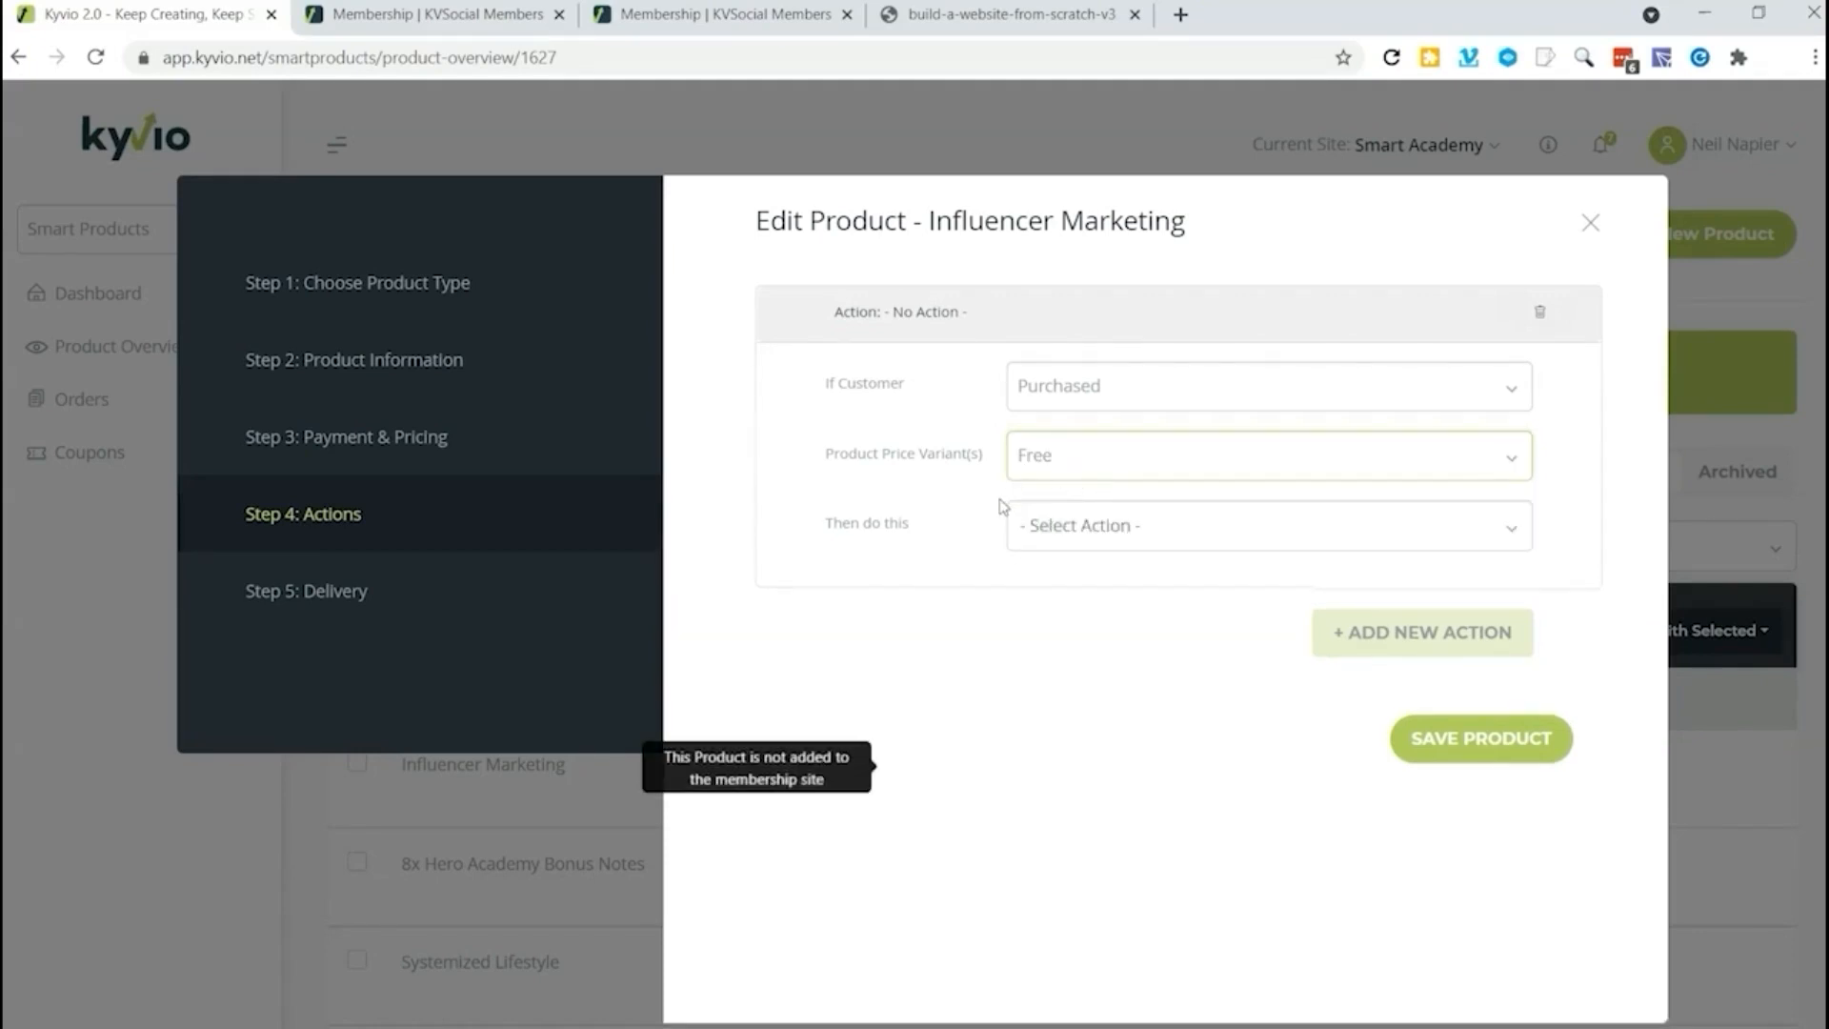
{"action": "left_click", "coordinate": [1154, 525]}
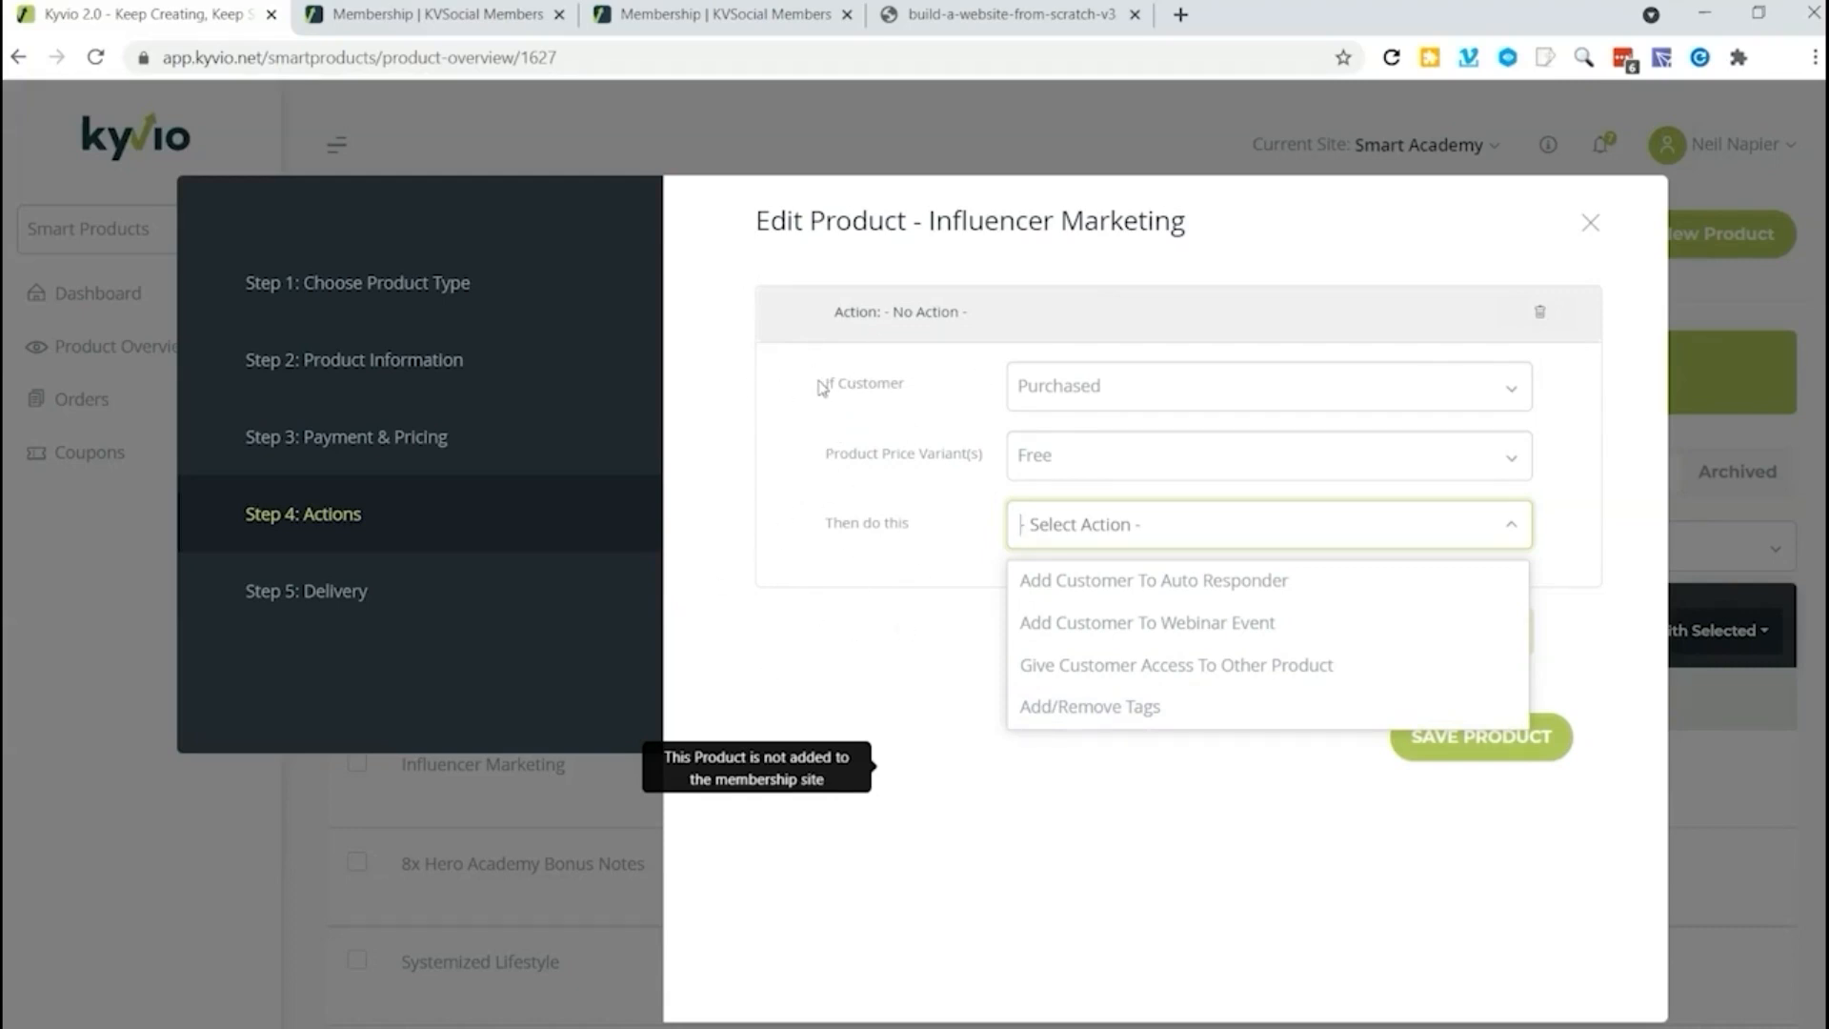
{"action": "left_click", "coordinate": [1590, 224]}
{"action": "left_click", "coordinate": [1589, 225]}
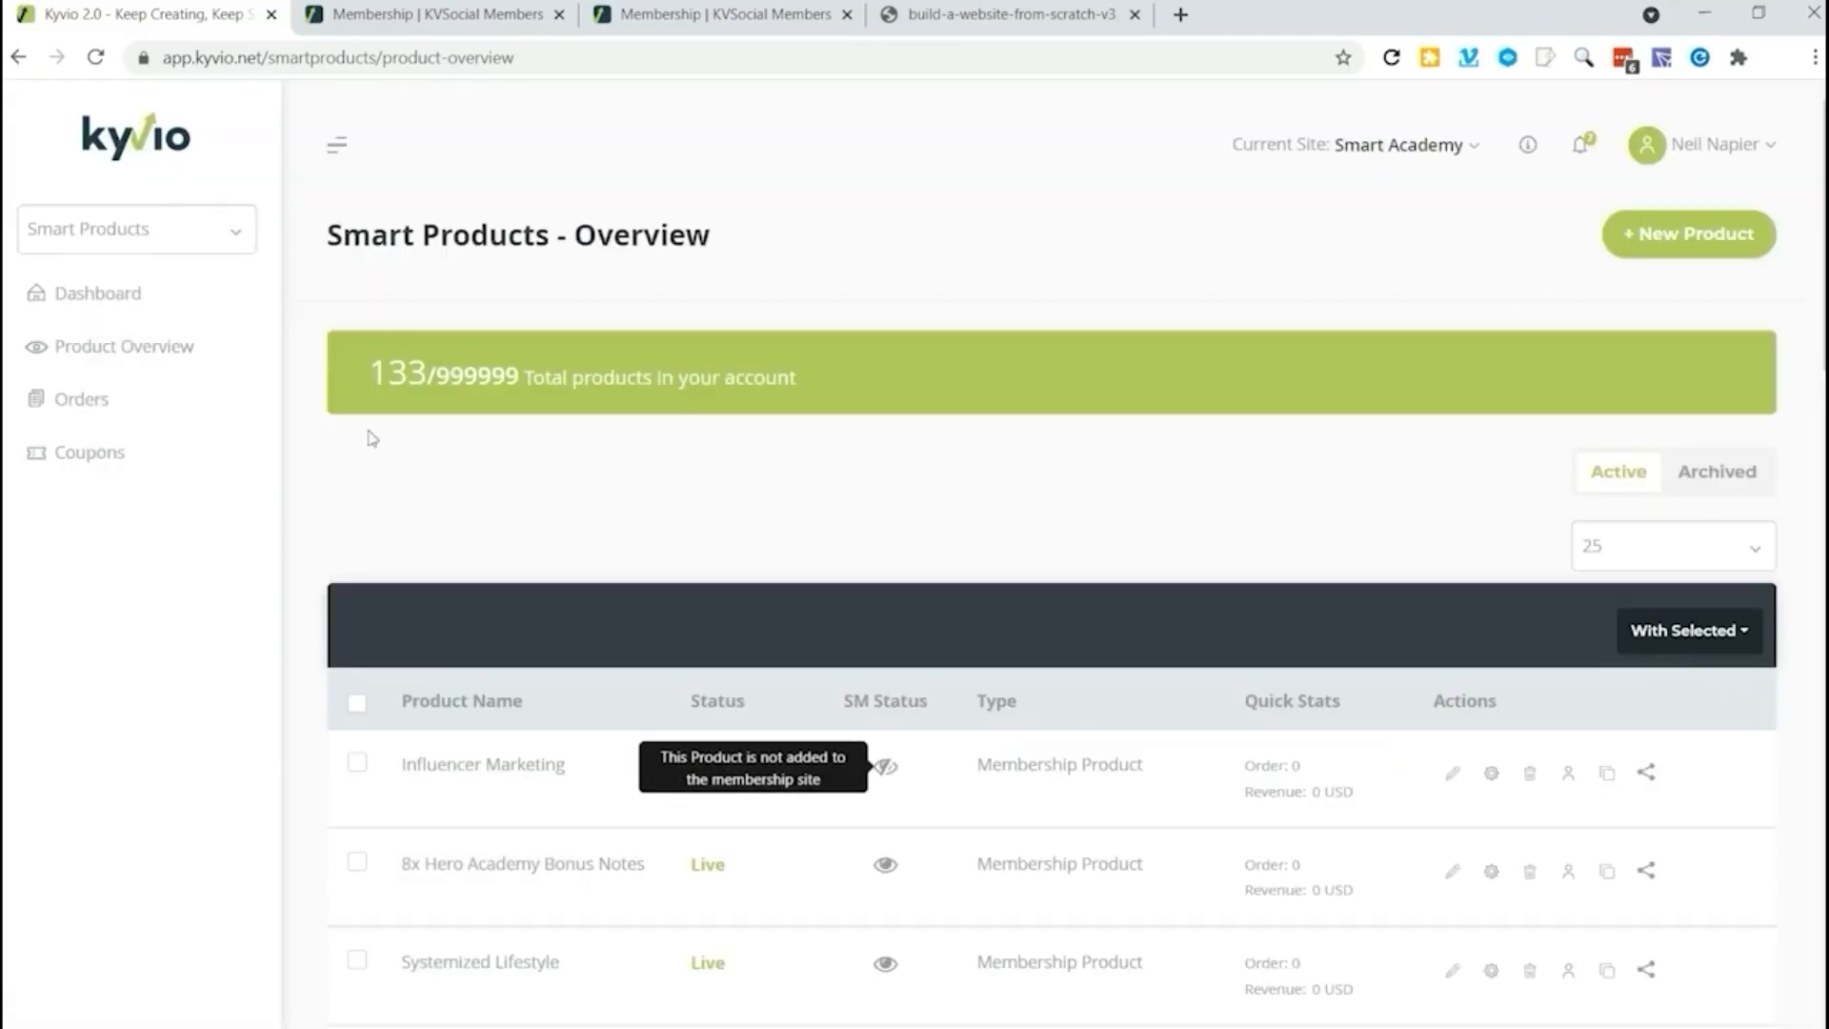
Step: Look at the orders list and start a new coupon with the code Demo
{"action": "left_click", "coordinate": [88, 417]}
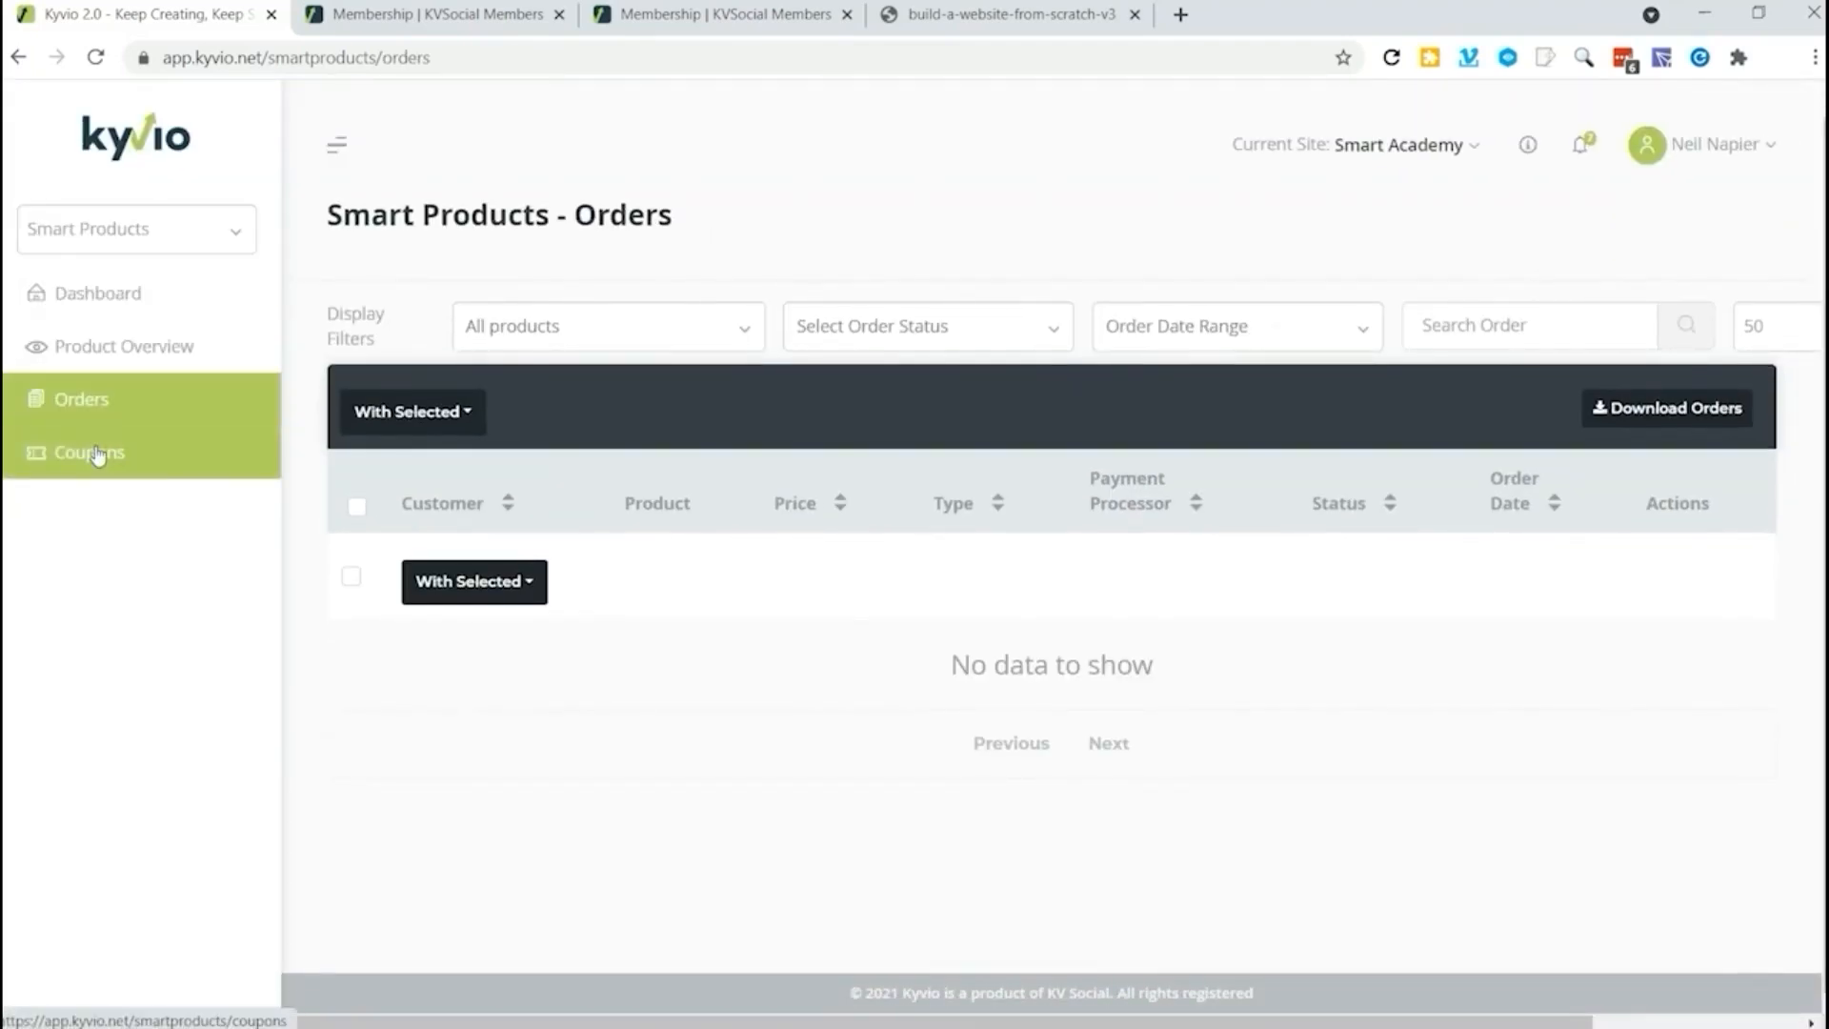
{"action": "left_click", "coordinate": [93, 453]}
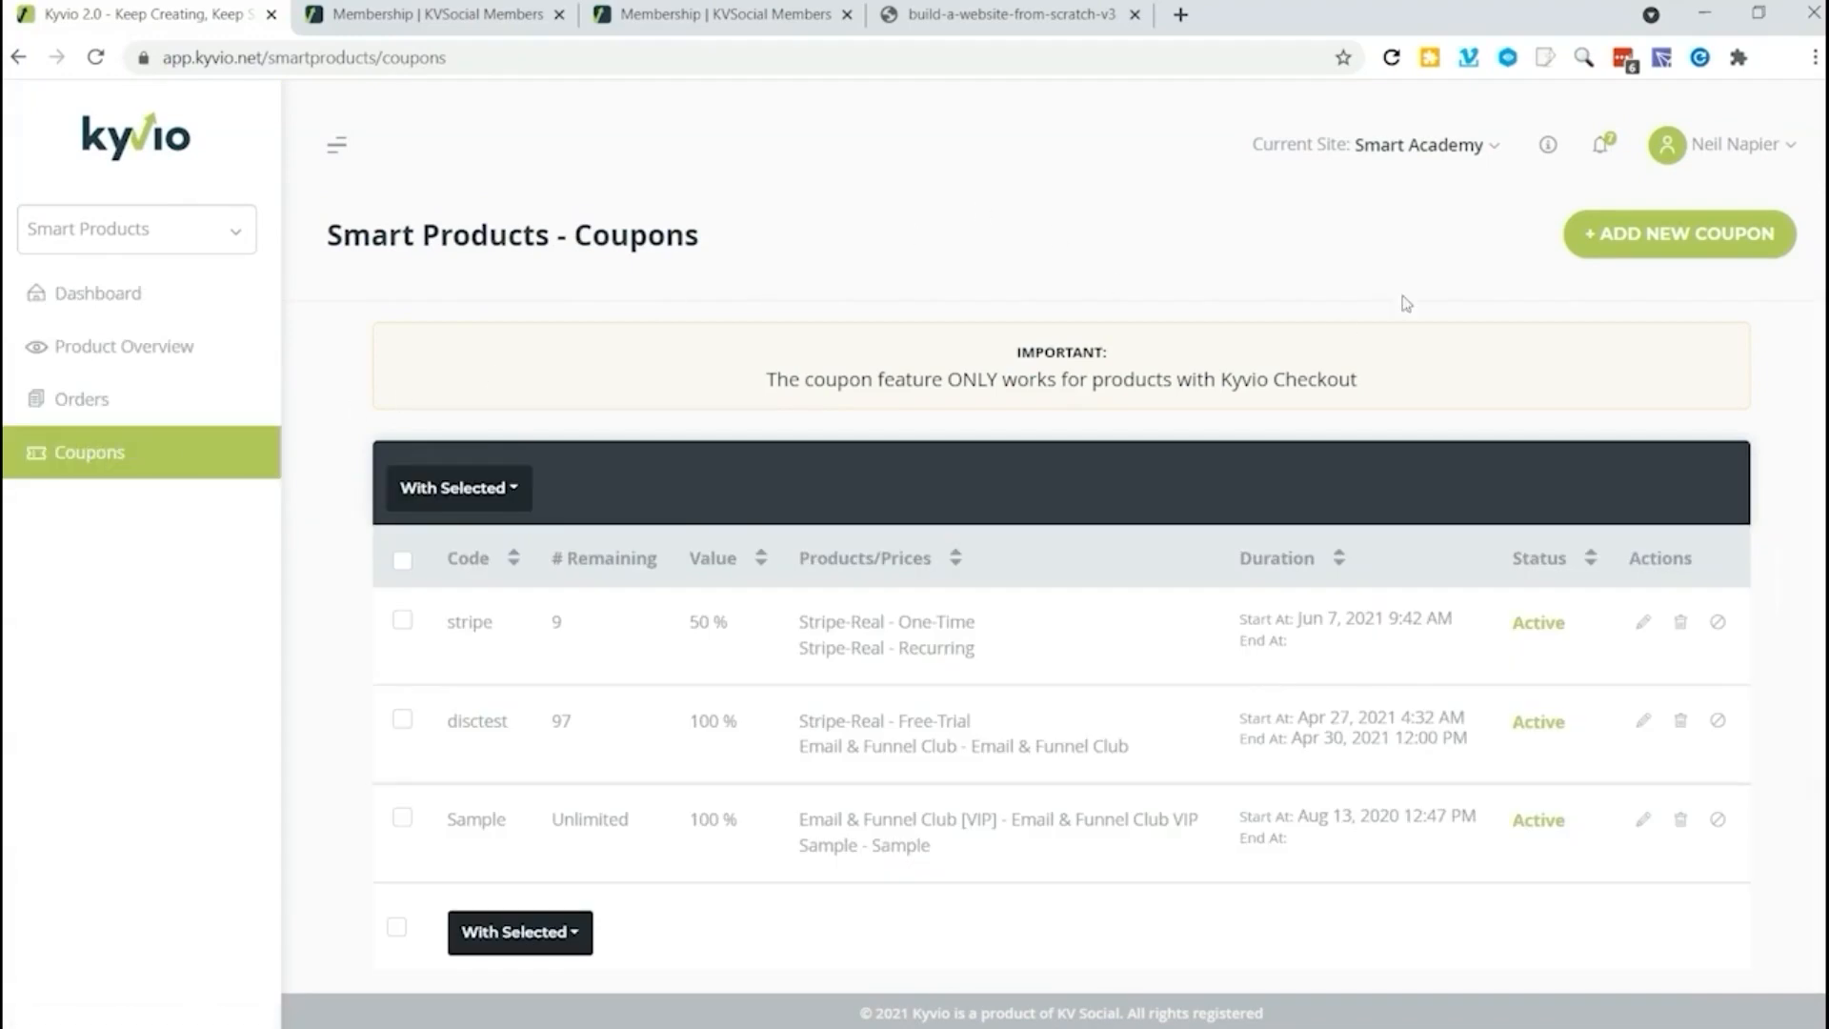
{"action": "left_click", "coordinate": [1648, 233]}
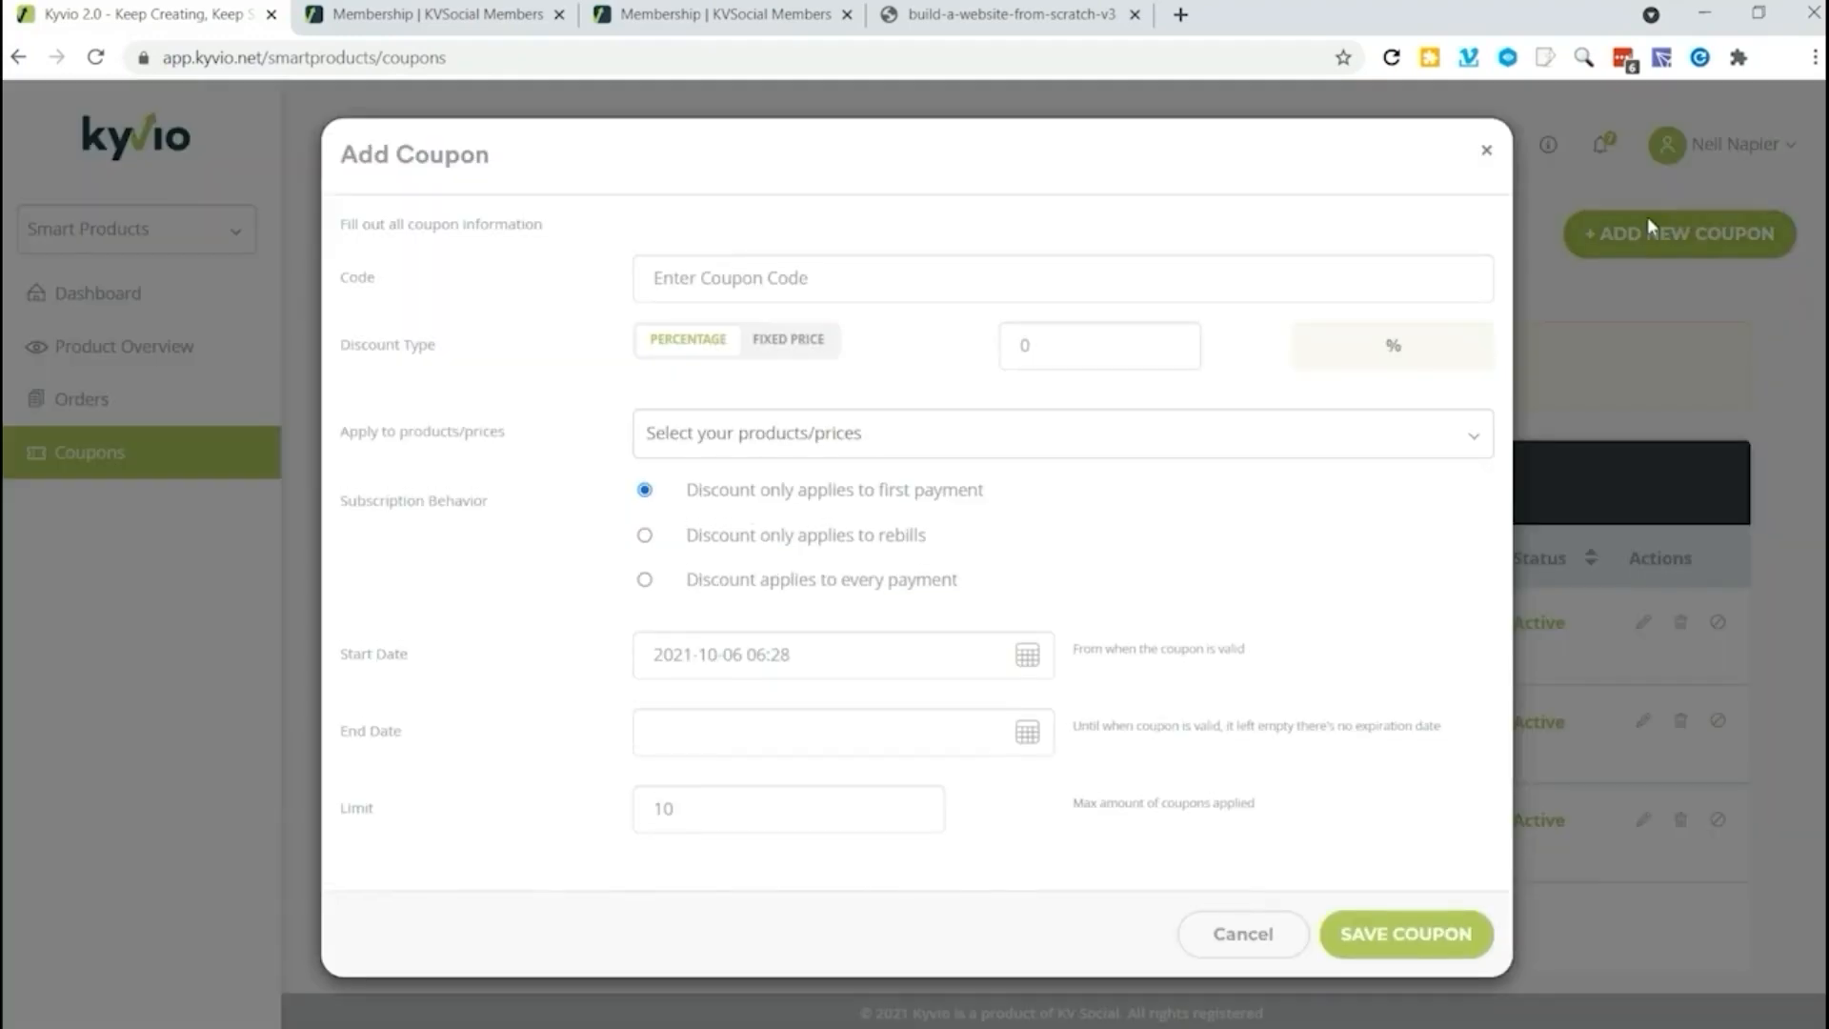
{"action": "left_click", "coordinate": [773, 276]}
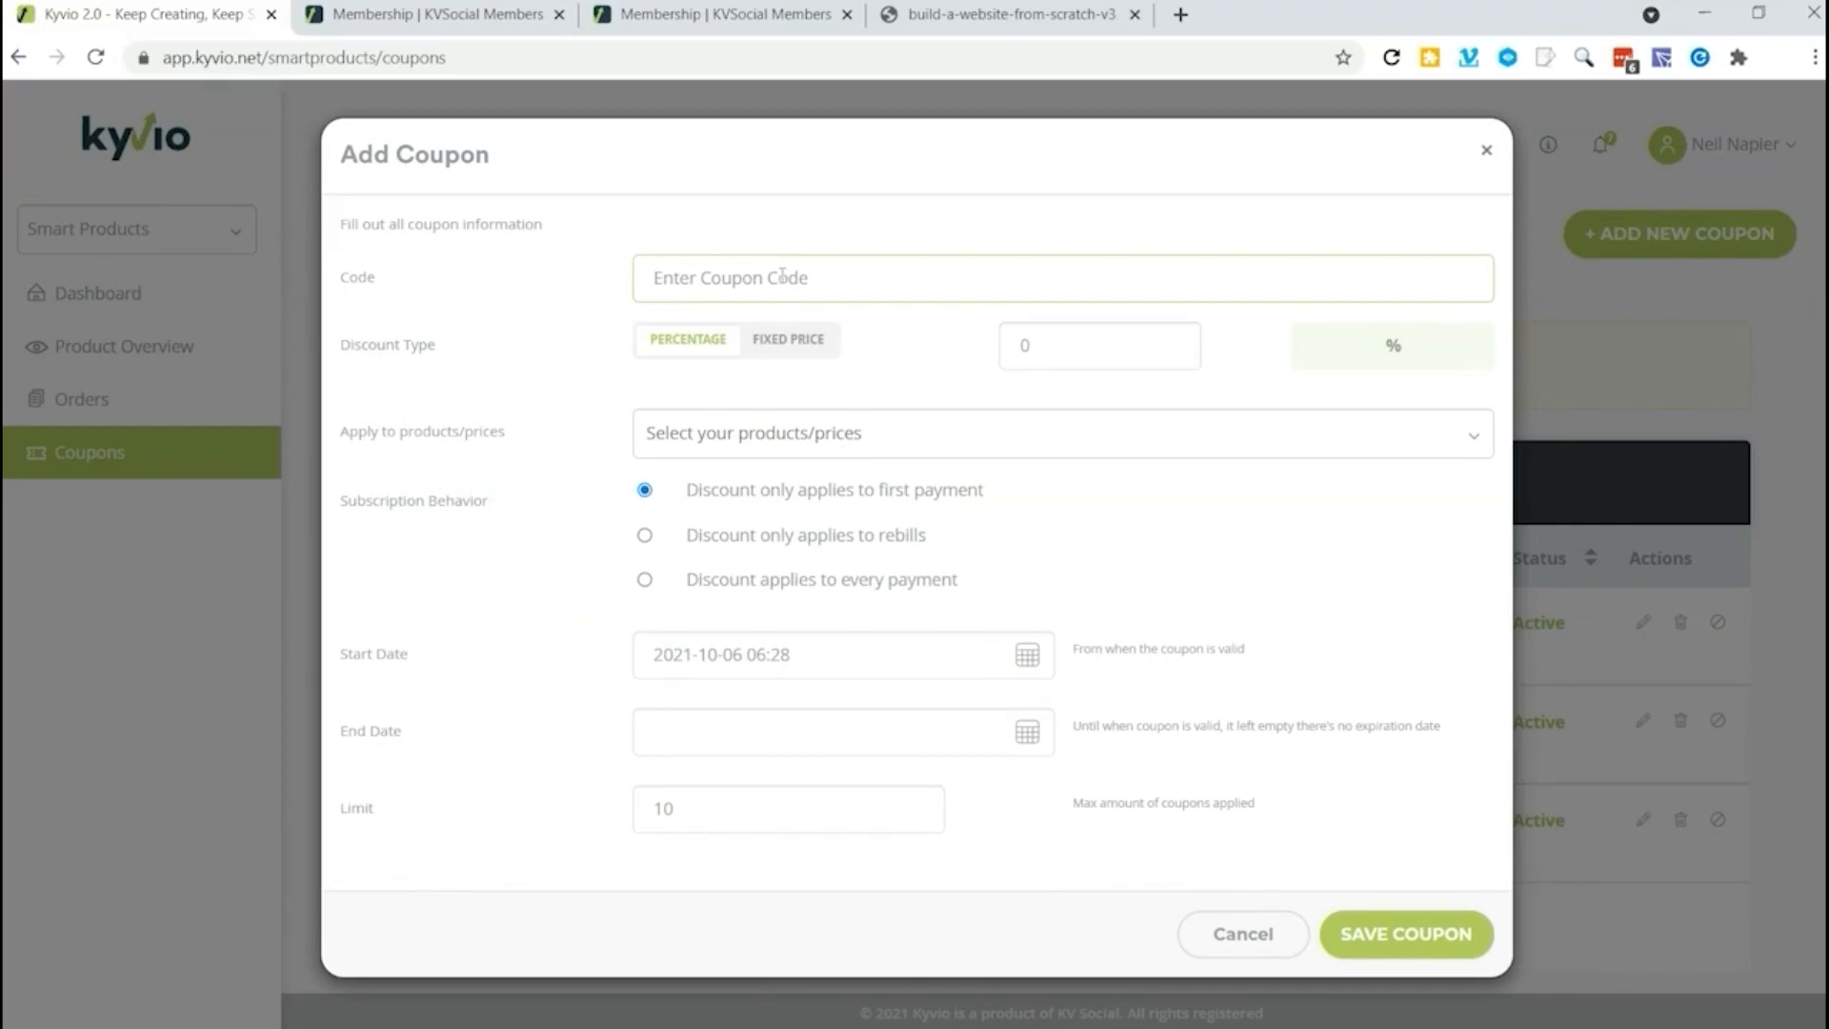
{"action": "type", "text": "Demo"}
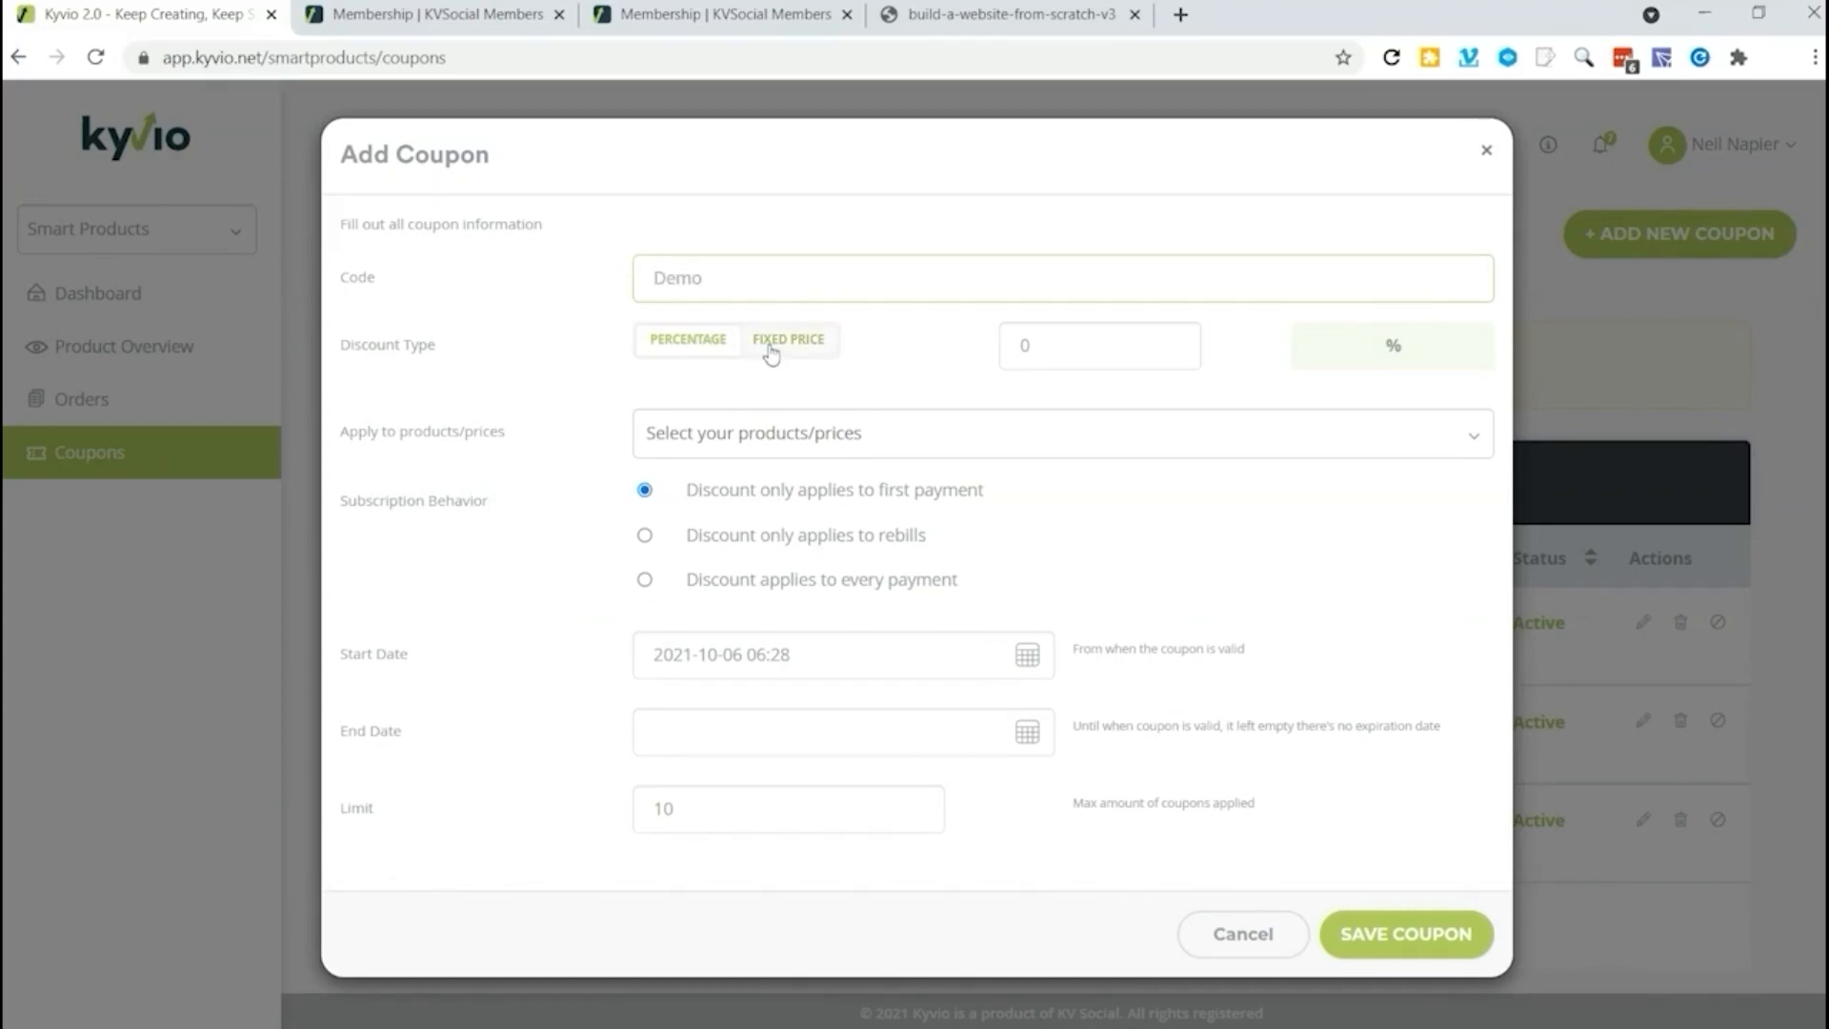
Step: Give the coupon a 10 percent discount and apply it to the Influencer Marketing product's Free price
{"action": "left_click", "coordinate": [1130, 346]}
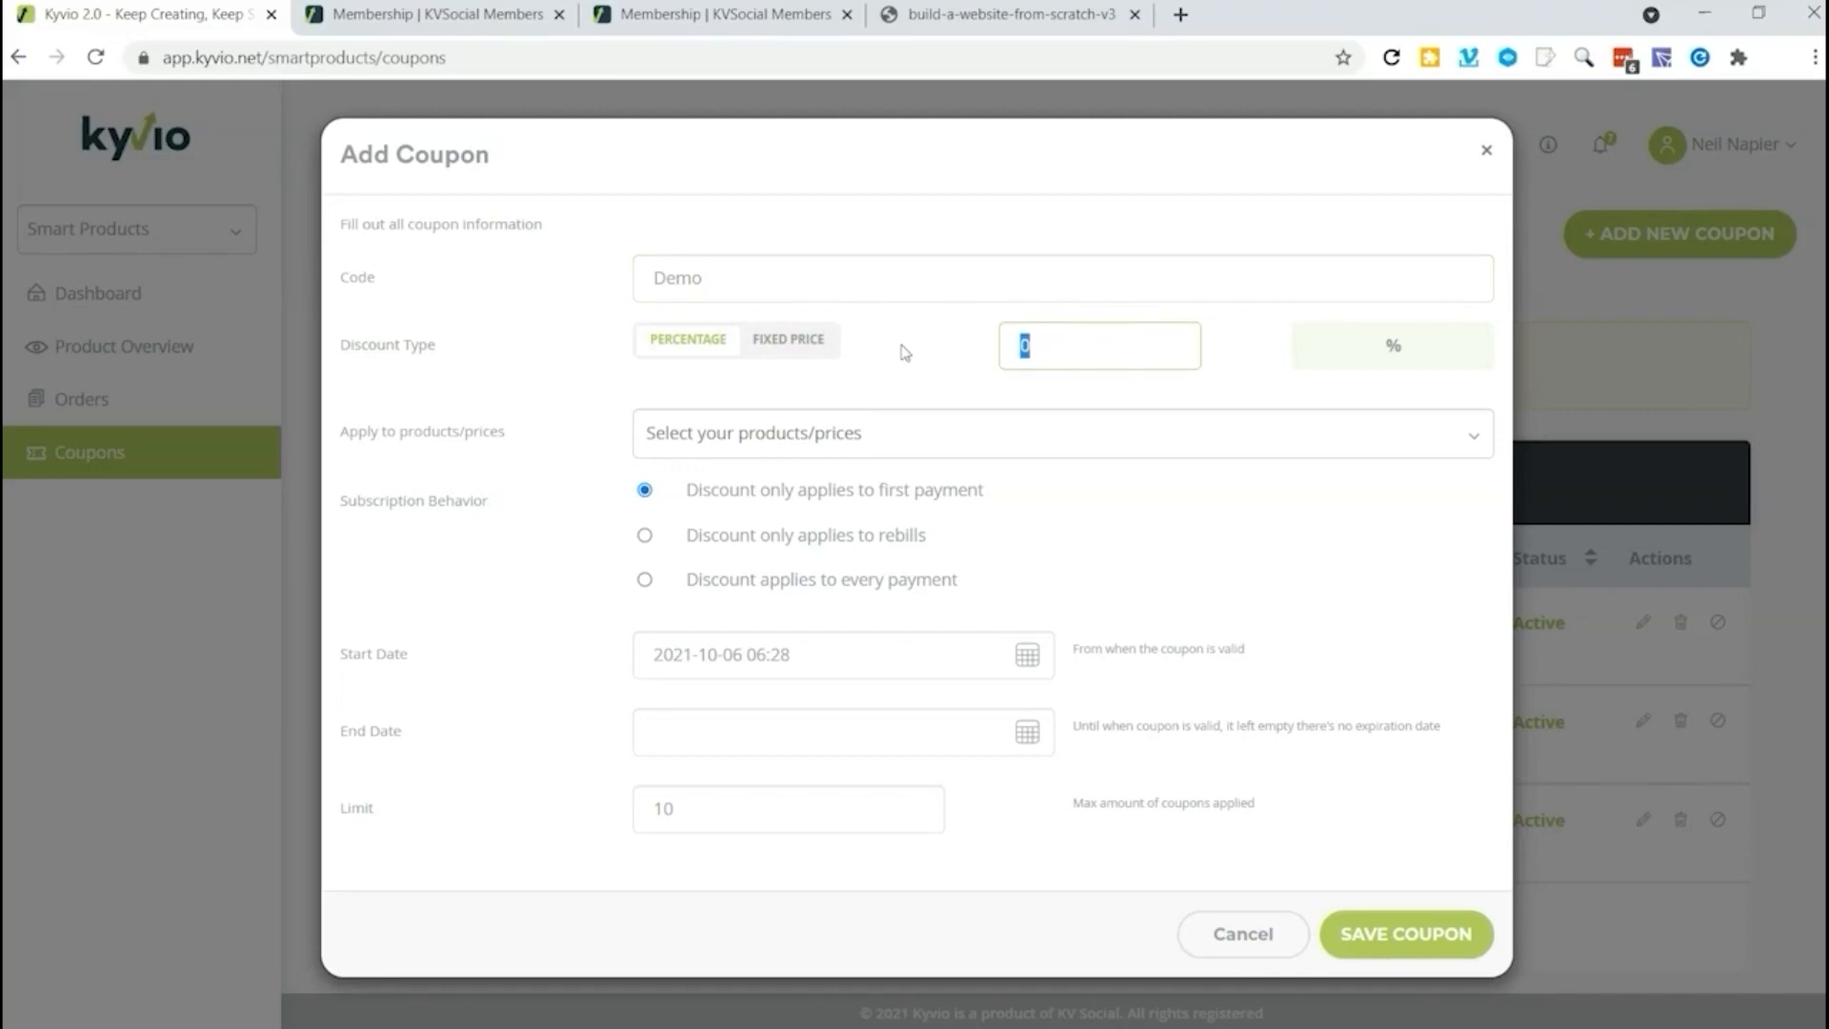
{"action": "type", "text": "10"}
{"action": "left_click", "coordinate": [899, 430]}
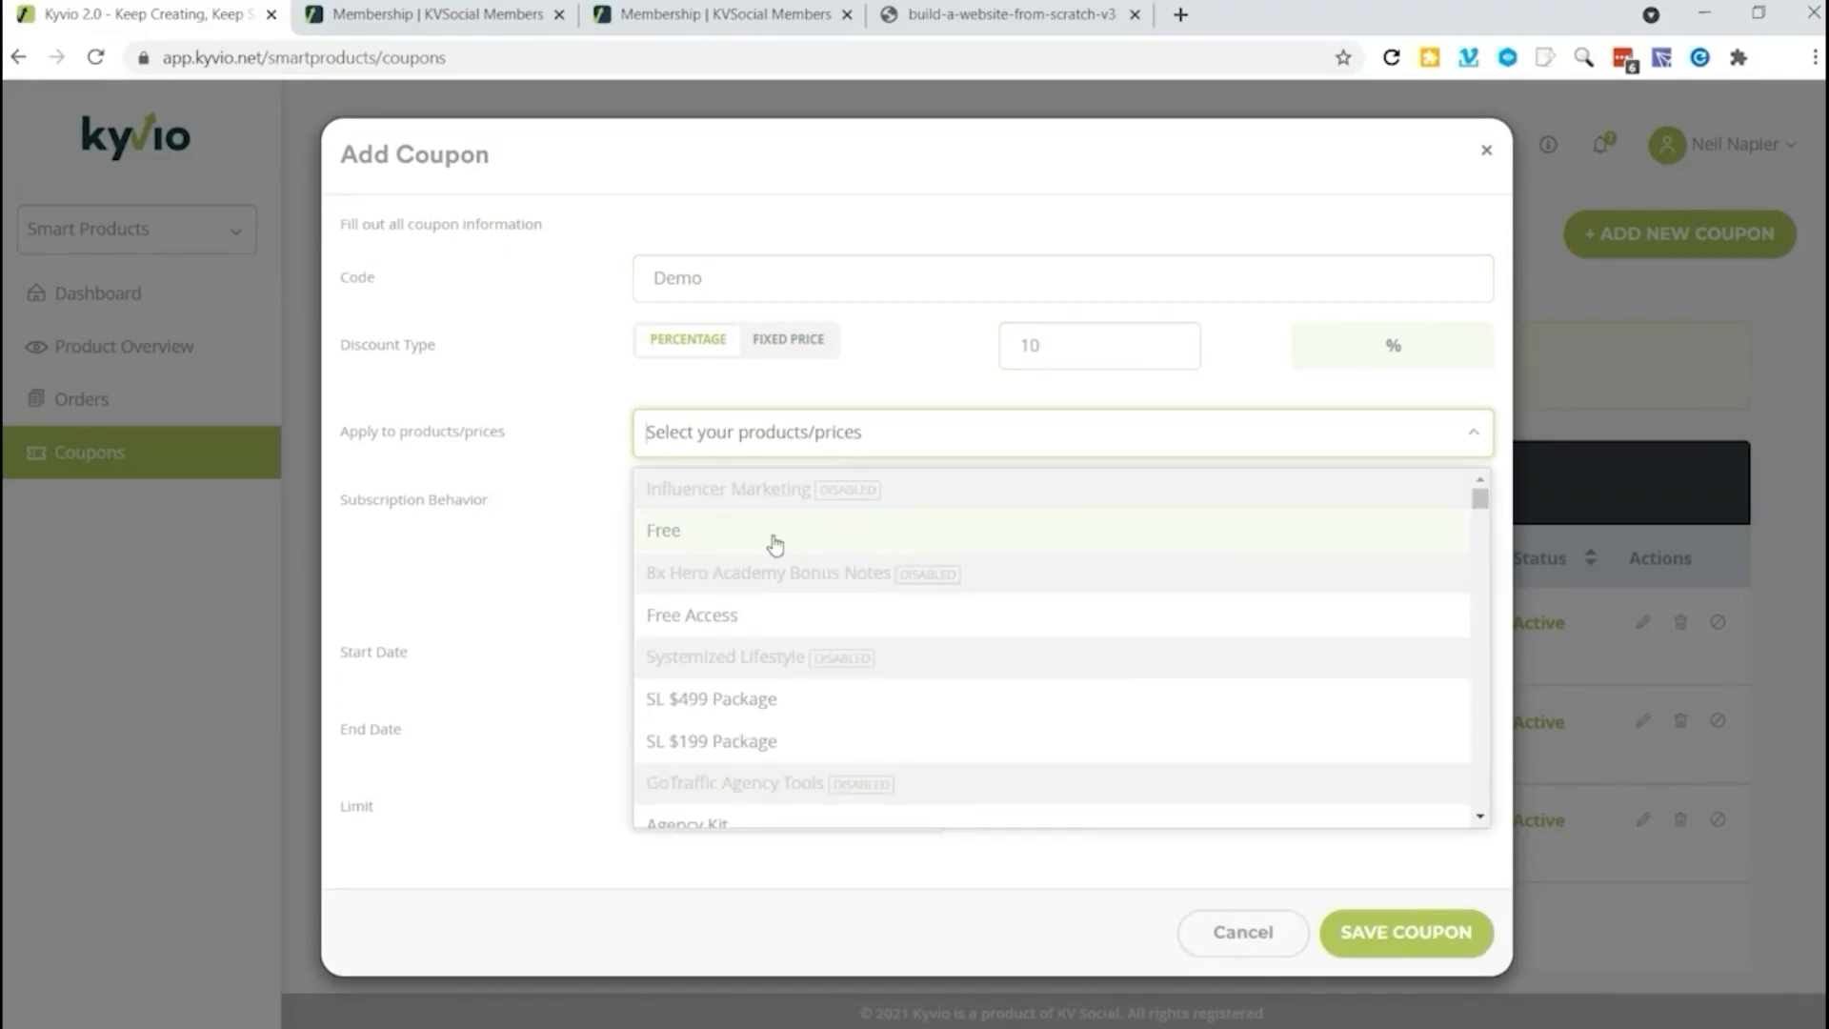
{"action": "left_click", "coordinate": [655, 531]}
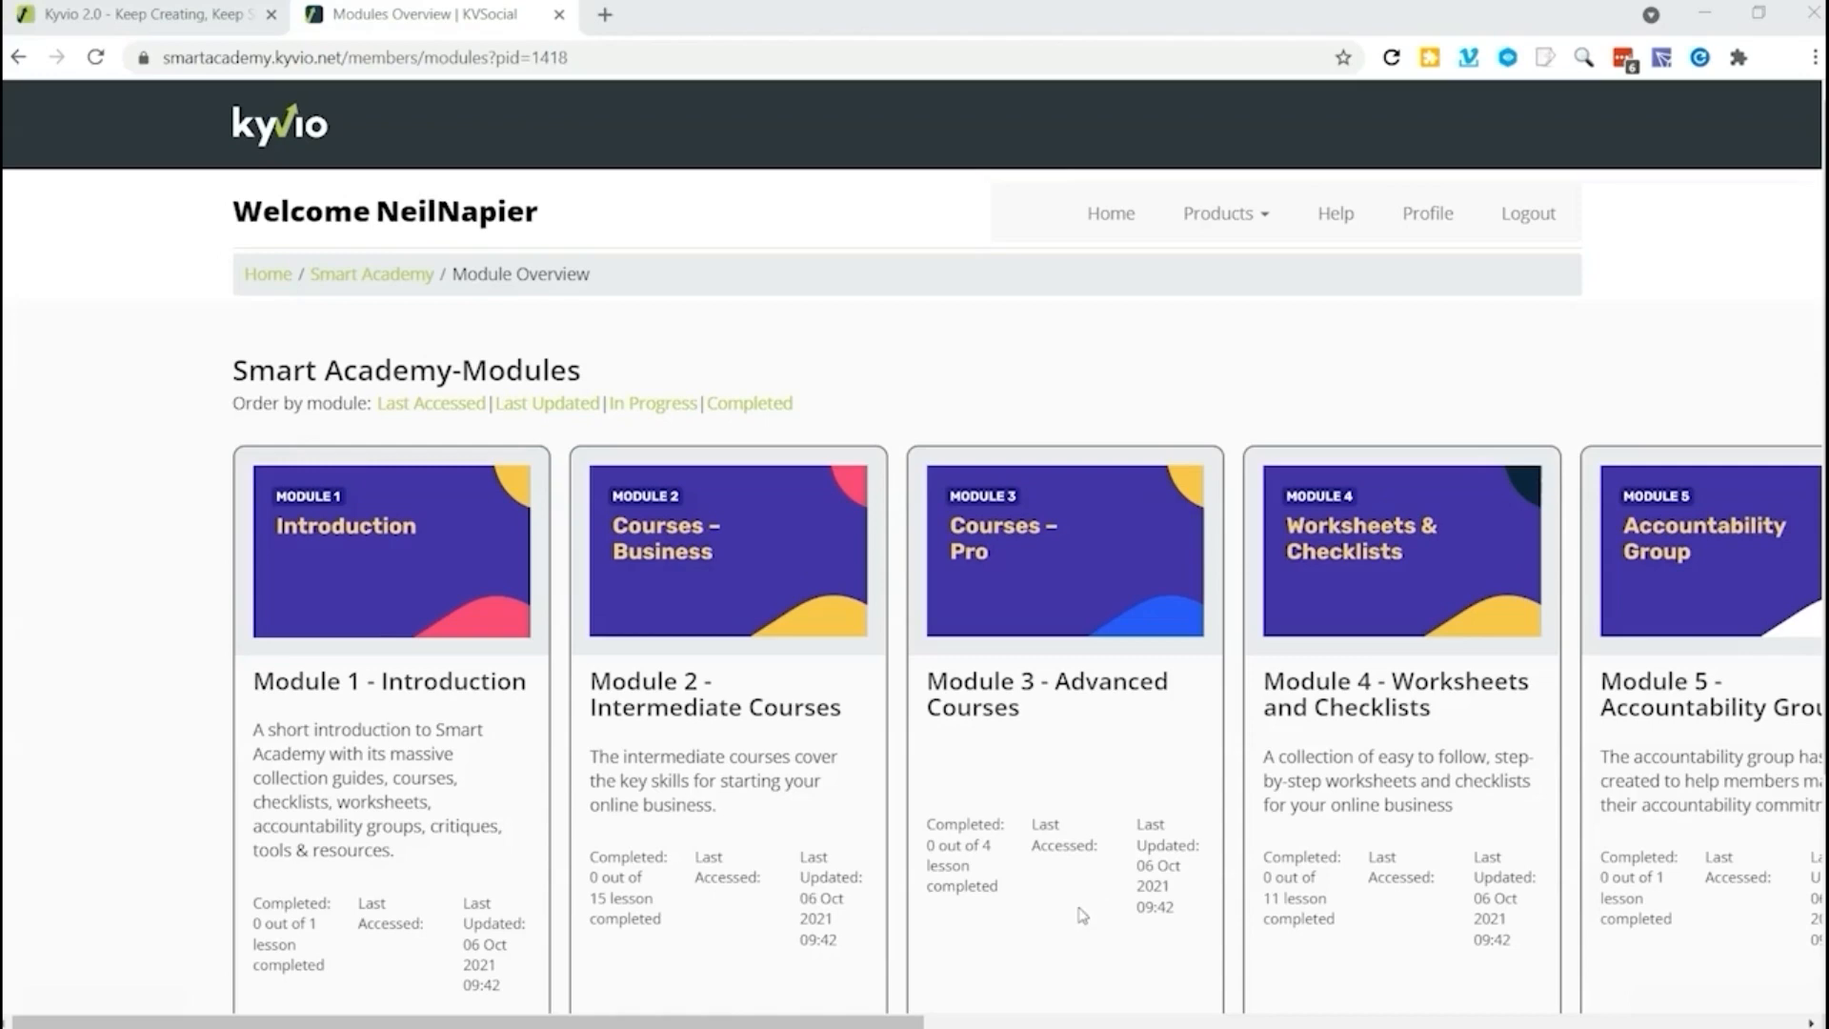
Step: Look through the Smart Academy modules in the members area and open Module 2 - Intermediate Courses
{"action": "left_click_drag", "start_coordinate": [915, 1011], "coordinate": [1651, 1011]}
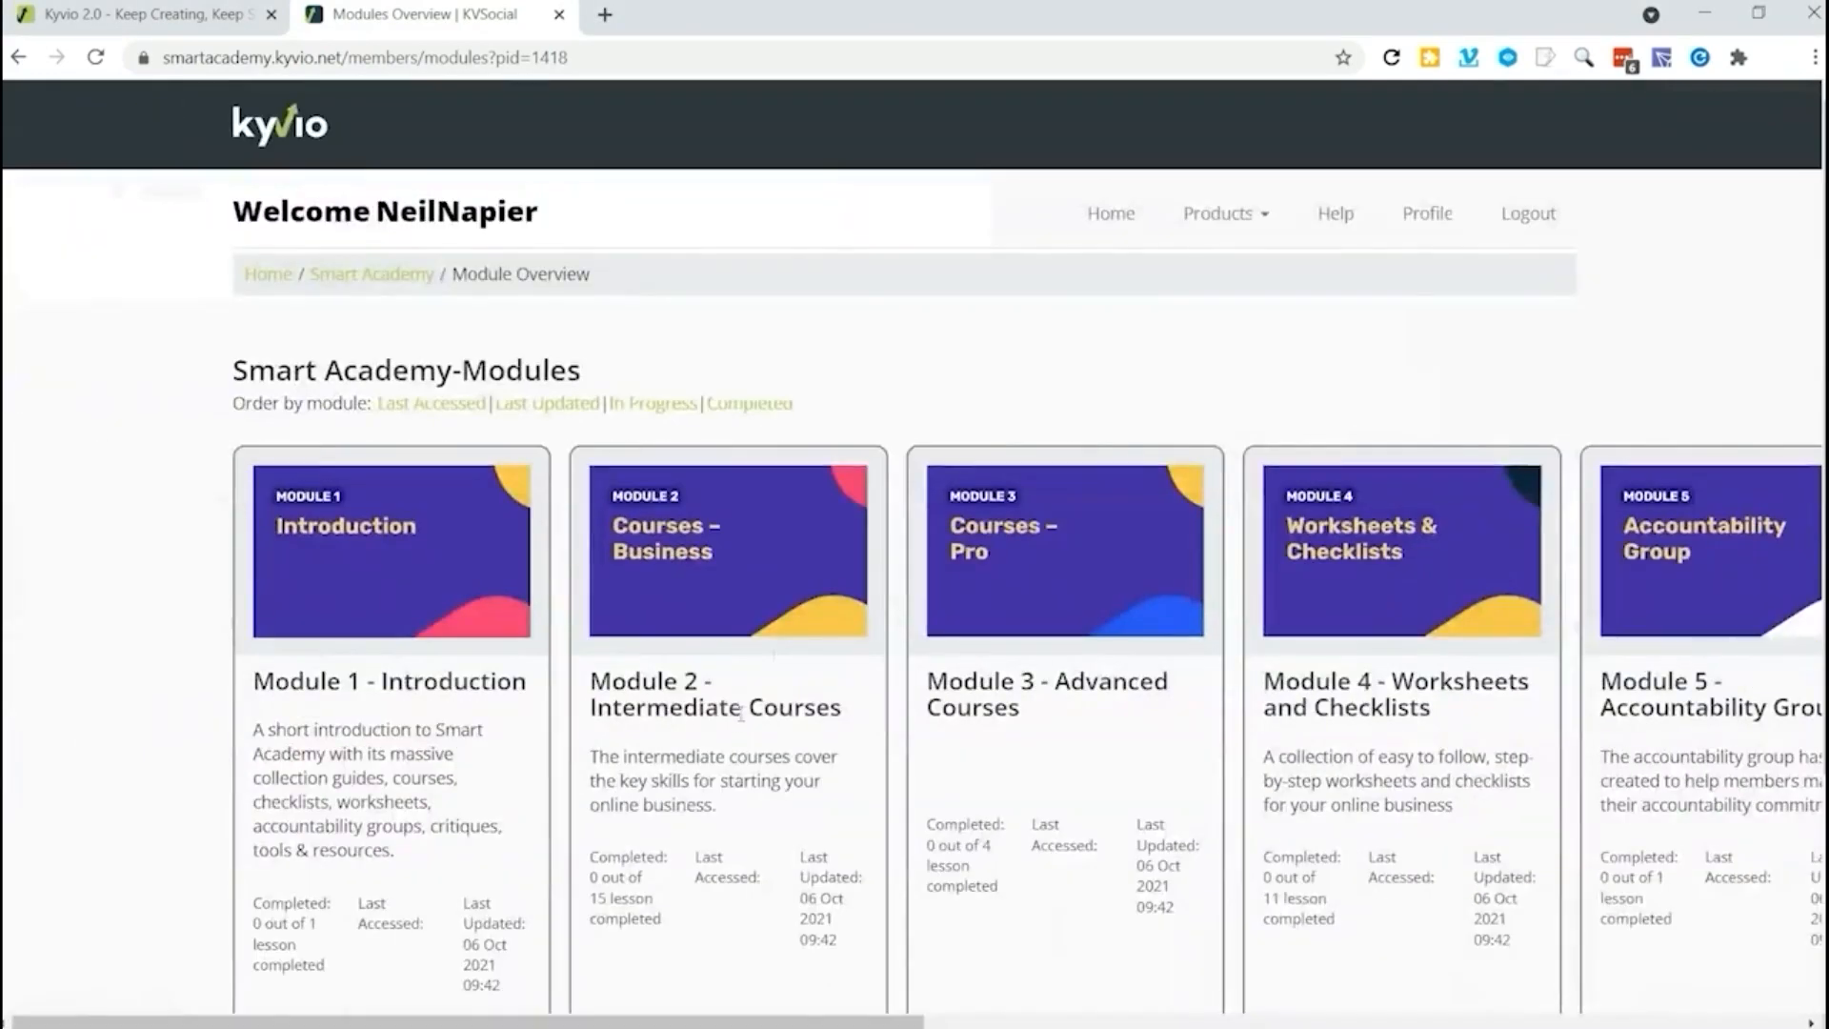
{"action": "left_click_drag", "start_coordinate": [590, 684], "coordinate": [783, 713]}
{"action": "left_click", "coordinate": [805, 712]}
{"action": "scroll", "coordinate": [667, 739], "scroll_direction": "down", "scroll_amount": 3}
{"action": "left_click", "coordinate": [676, 748]}
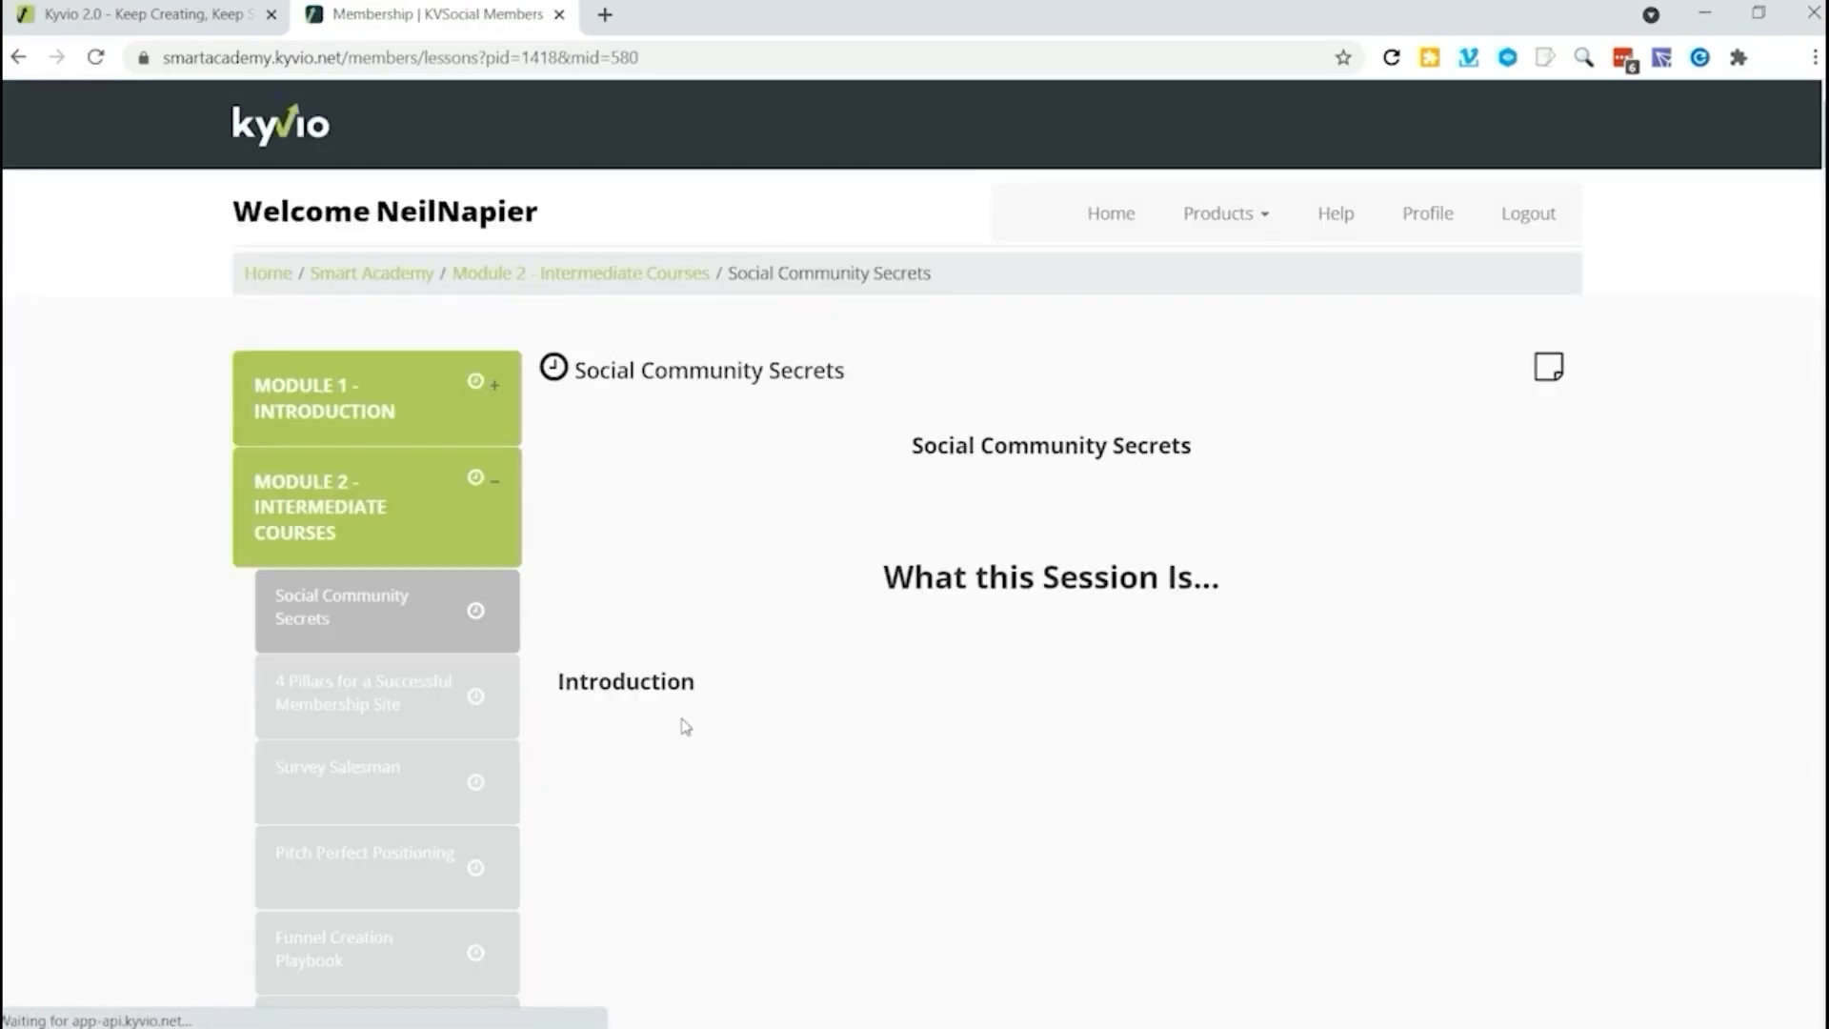
Step: Examine the Social Community Secrets lesson, highlighting its title and the "What this Session Is..." heading above the introduction video
{"action": "scroll", "coordinate": [921, 588], "scroll_direction": "down", "scroll_amount": 2}
{"action": "left_click_drag", "start_coordinate": [882, 335], "coordinate": [1265, 346]}
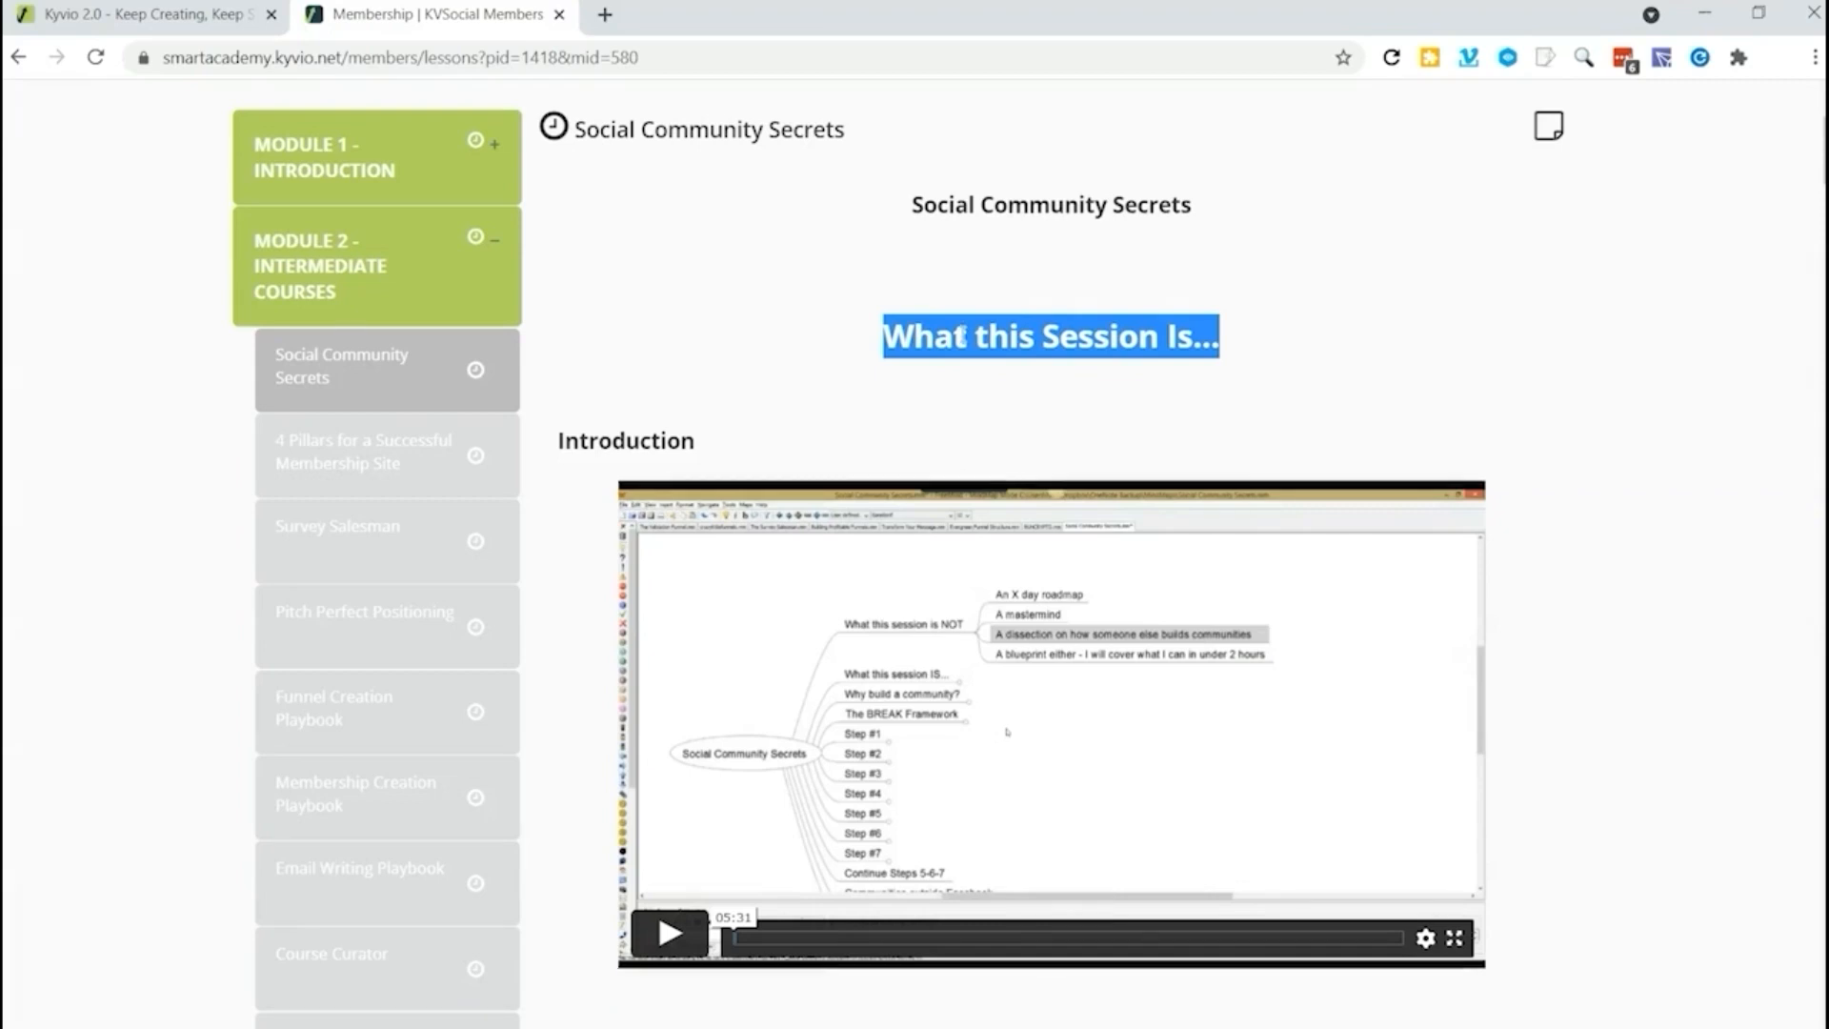
{"action": "left_click", "coordinate": [916, 198]}
{"action": "left_click_drag", "start_coordinate": [915, 198], "coordinate": [1166, 320]}
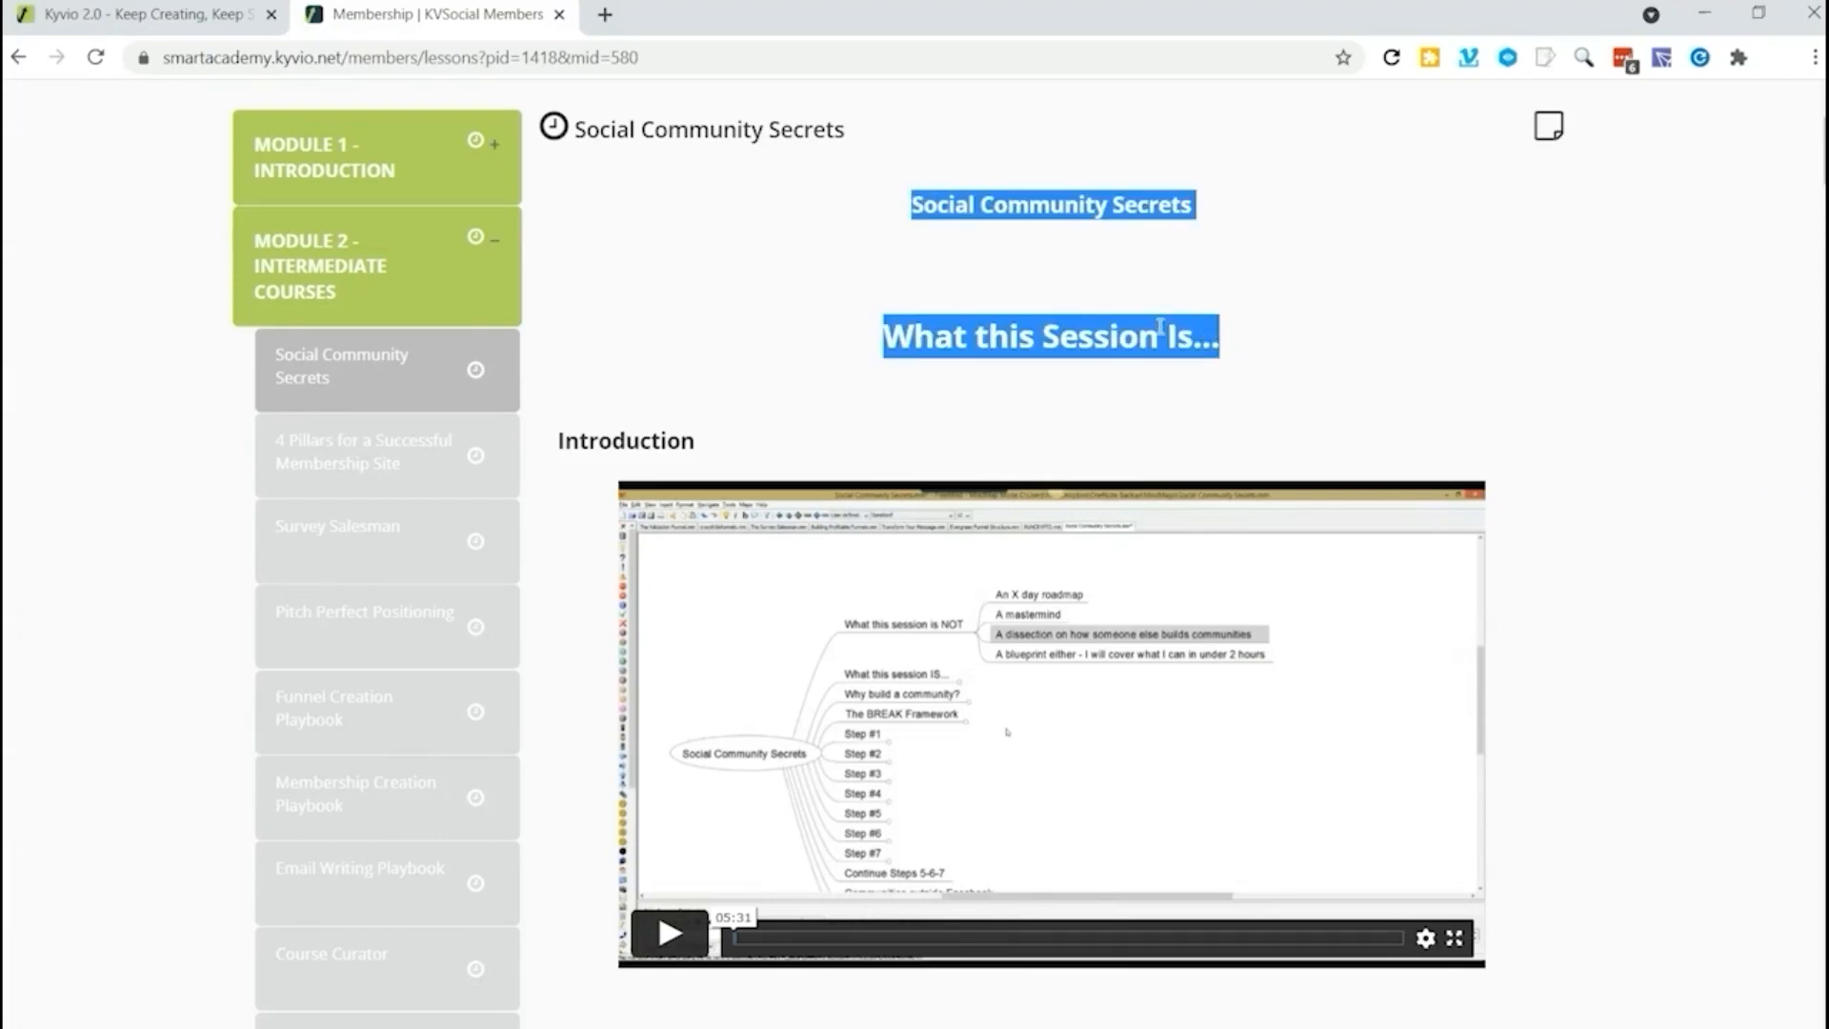